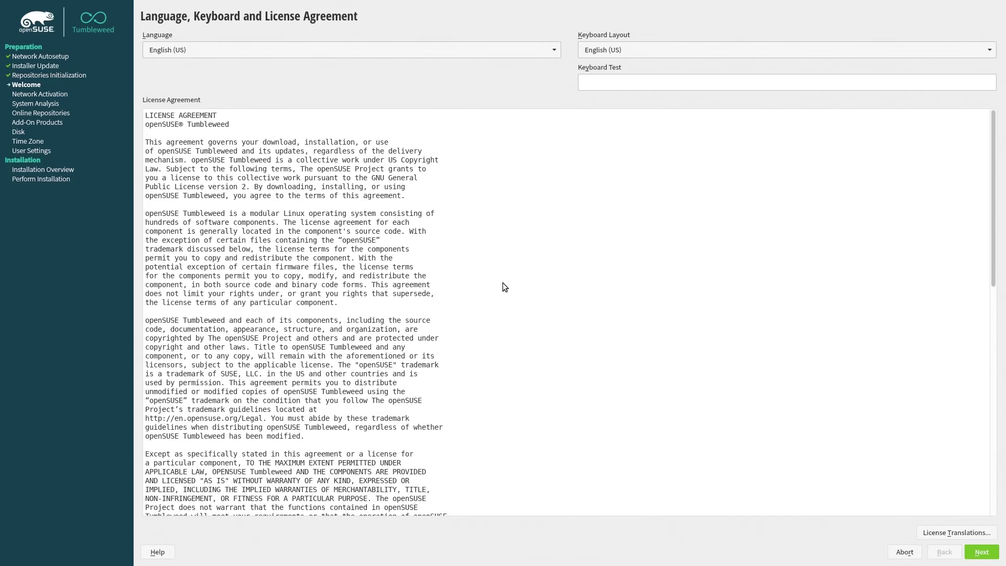
Step: Accept the license and network settings, then show the planned subvolume details in Suggested Partitioning
click(992, 558)
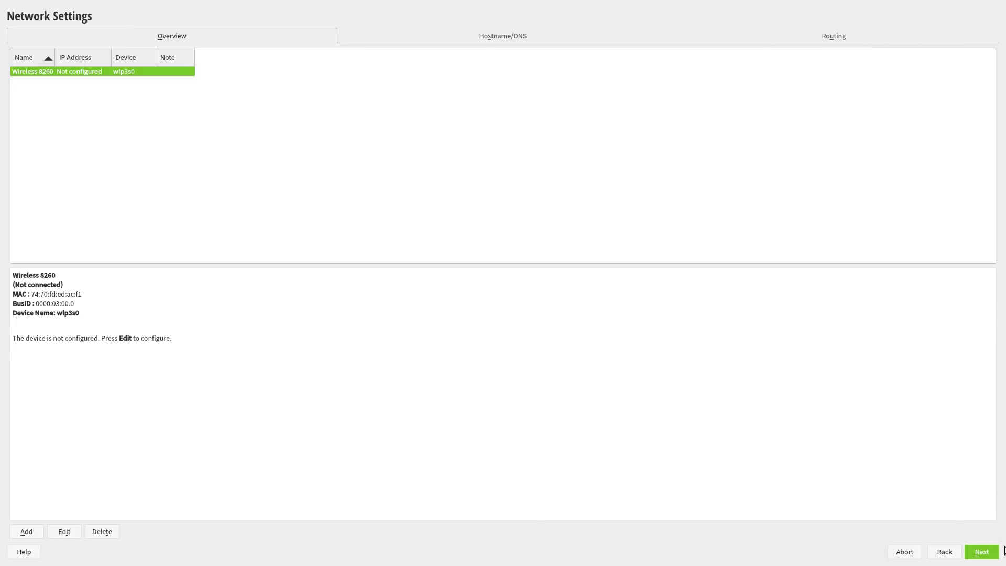
click(977, 554)
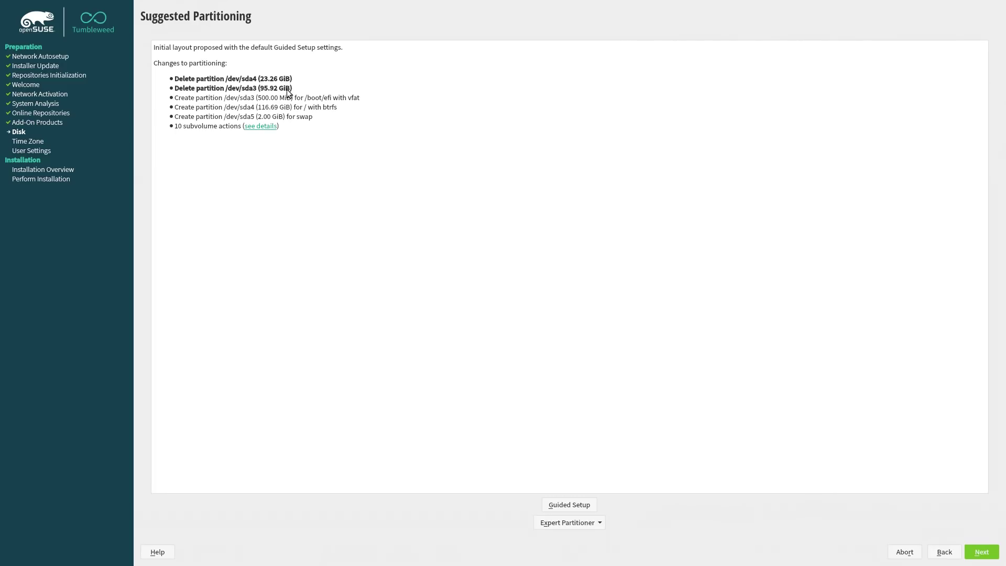
click(260, 126)
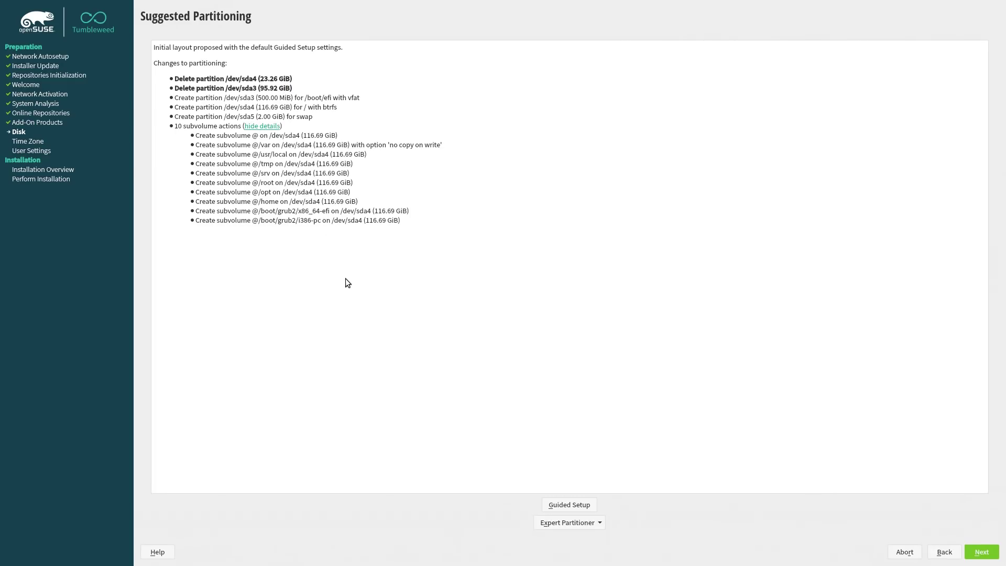
Step: Accept the partitioning, set the time zone to Pacific (Los Angeles), and open the SSH port
click(975, 558)
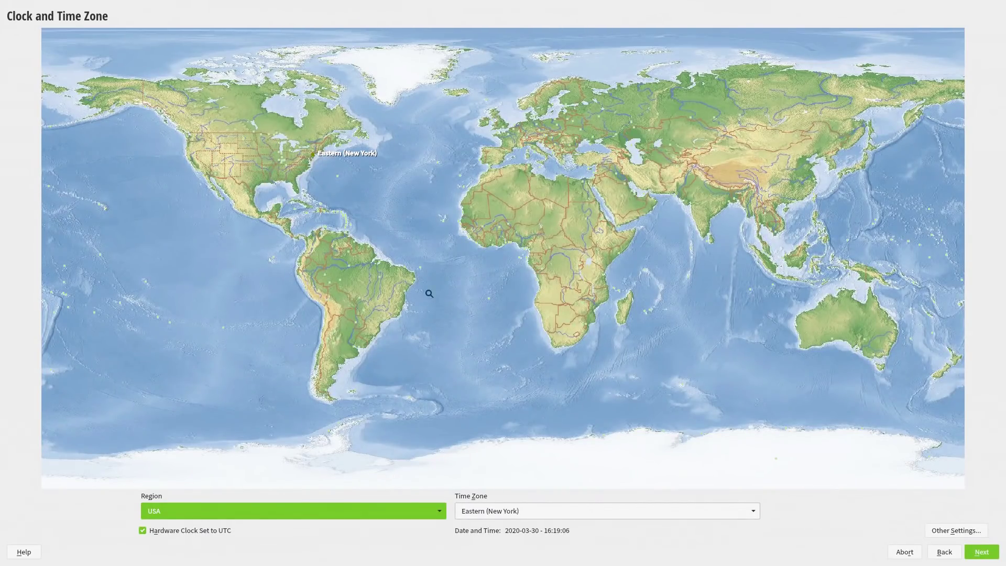
click(184, 158)
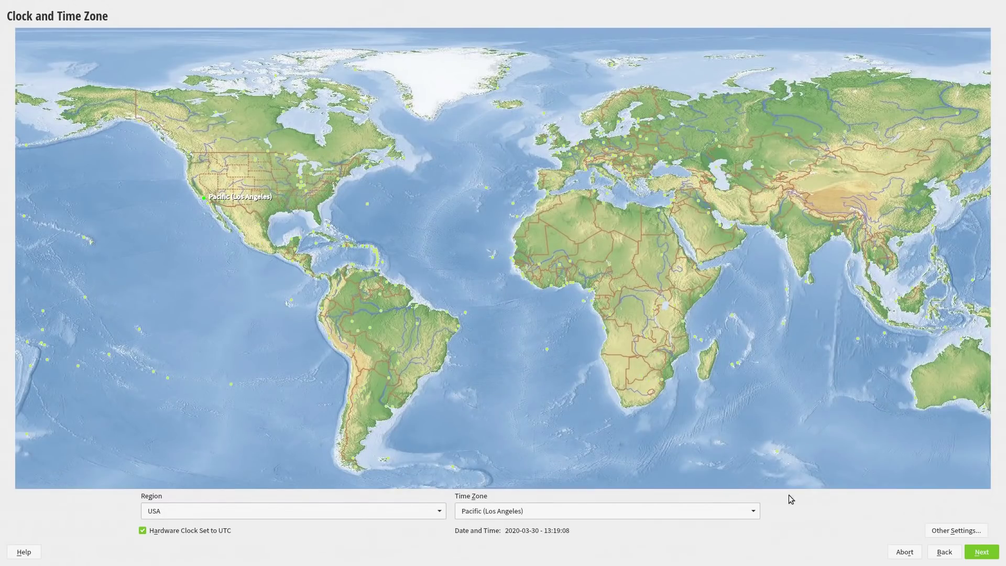
click(986, 557)
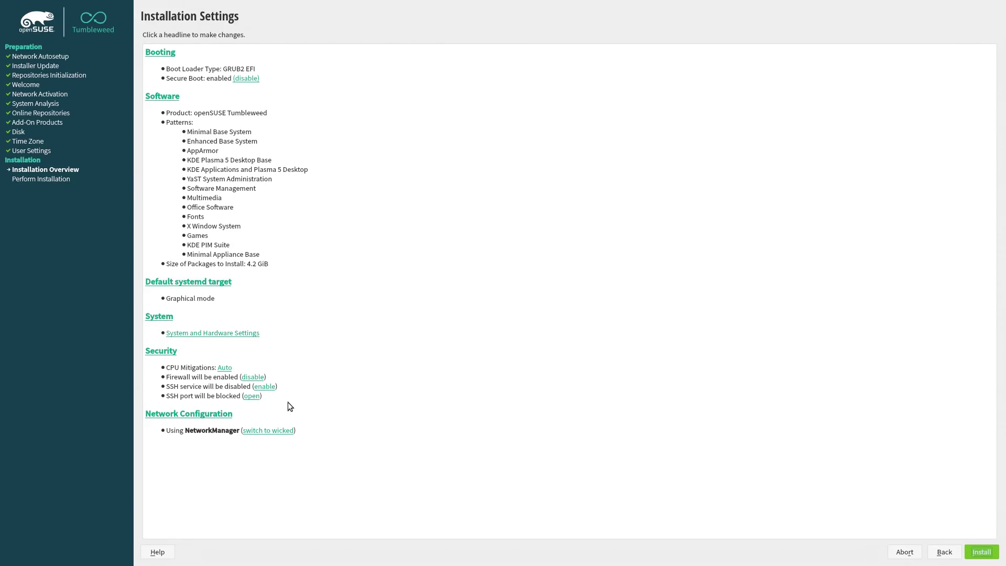
click(251, 396)
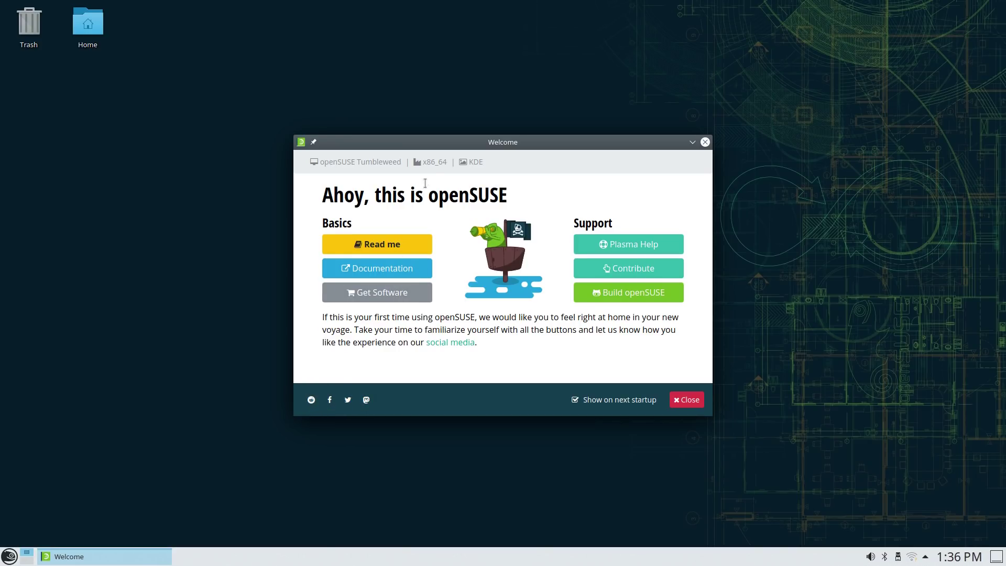
Step: Select the KDE, x86_64 and openSUSE Tumbleweed header text in the Welcome window
double_click(476, 162)
double_click(431, 162)
double_click(346, 161)
triple_click(345, 161)
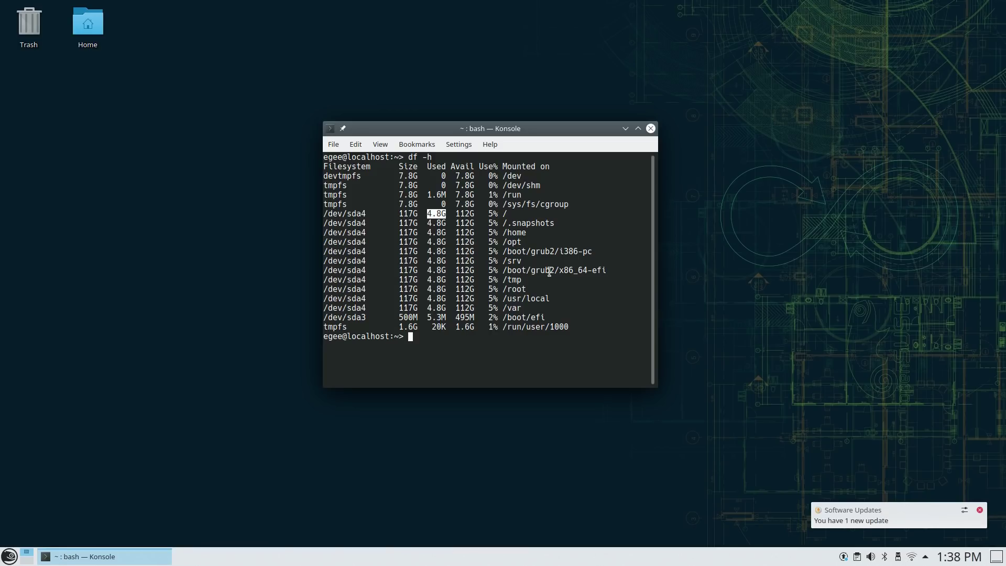
Step: Run free -h in Konsole, then launch Info Center by searching 'infoc'
click(556, 344)
text(free -h)
key(Return)
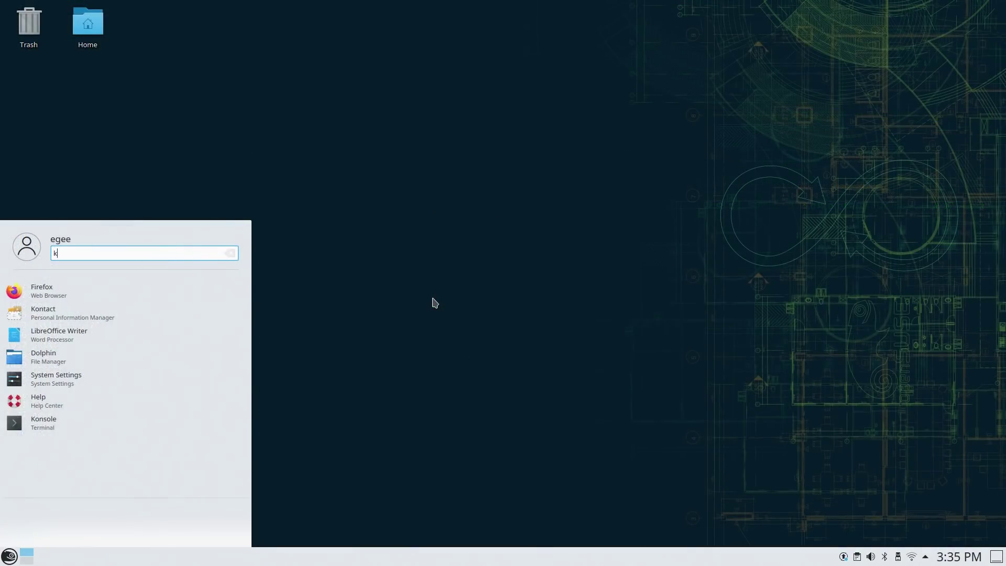
text(infoc)
key(Return)
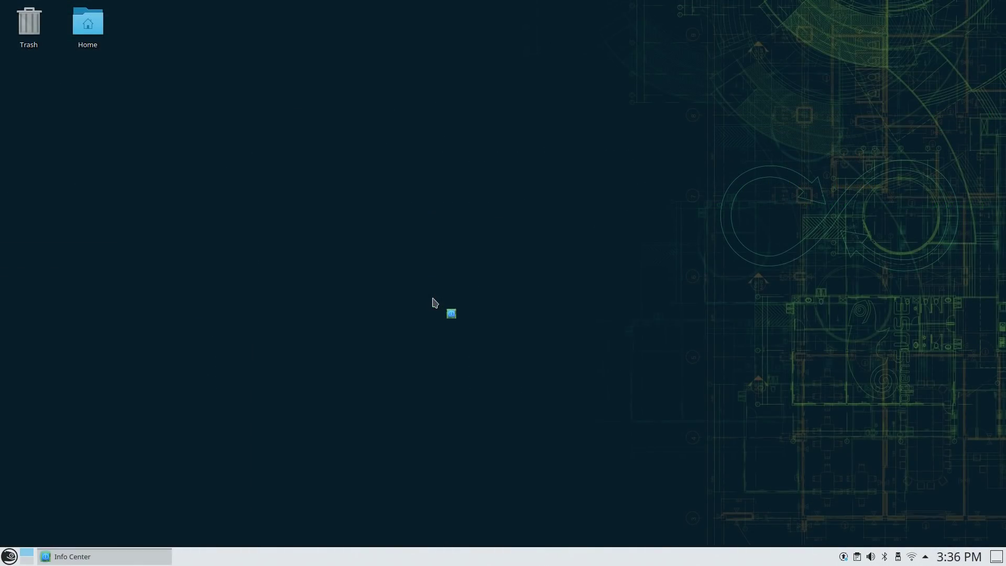
Step: Browse the Application Launcher toward System Settings' Global Theme page
click(9, 556)
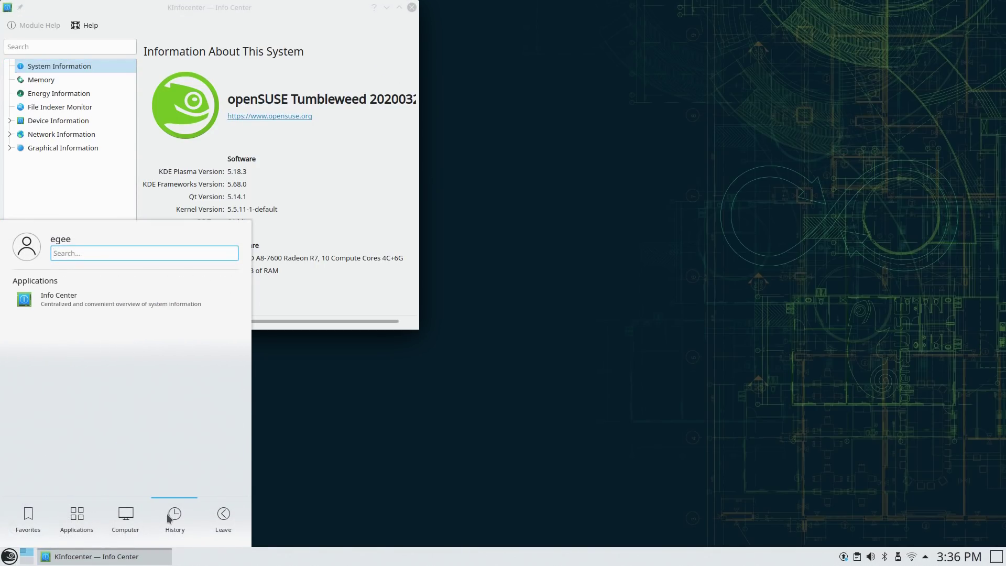
mouse_move(217, 524)
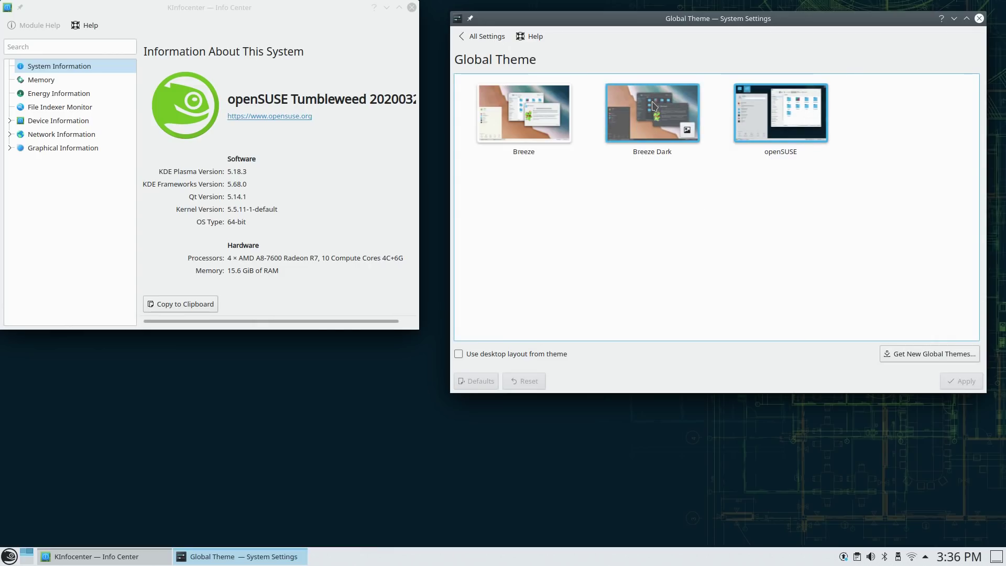
Step: Apply the Breeze Dark global theme, open Dolphin and close Info Center
click(677, 135)
click(964, 381)
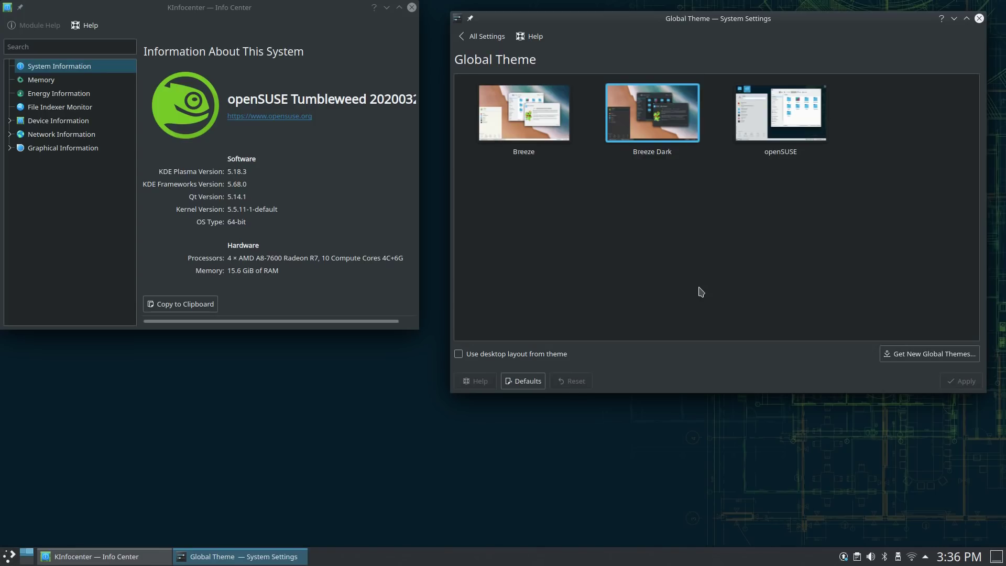
click(9, 556)
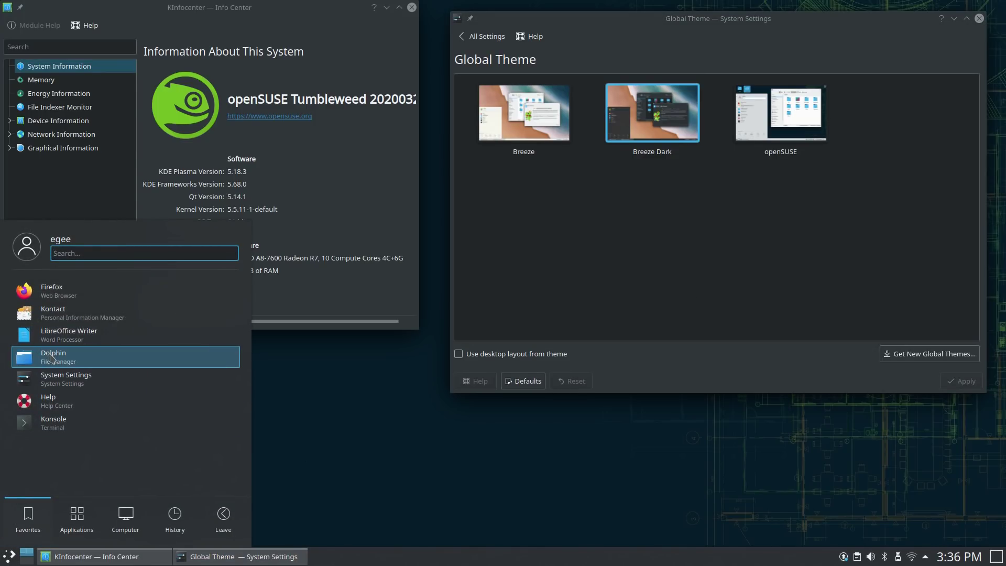
click(52, 358)
click(412, 7)
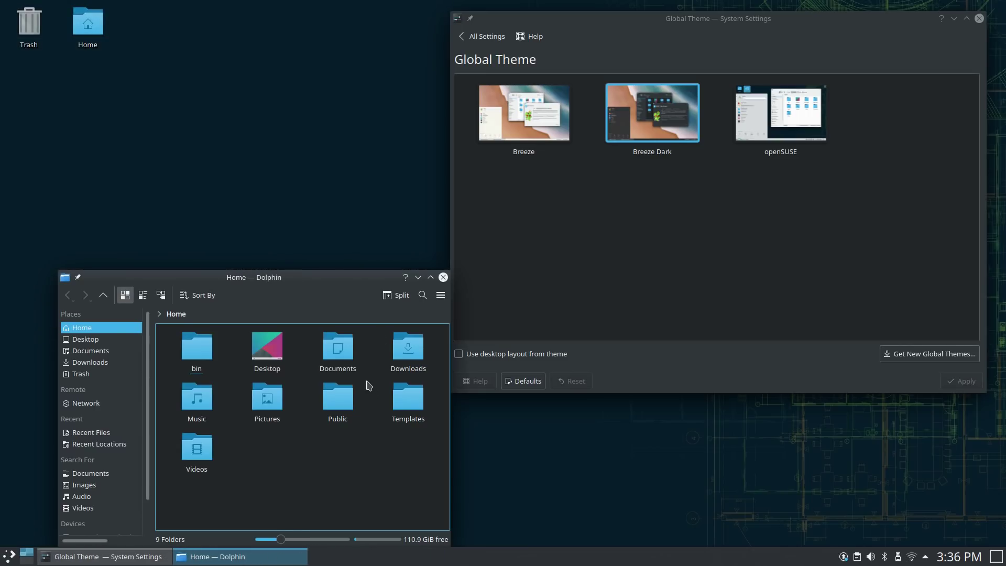
drag(336, 275, 295, 103)
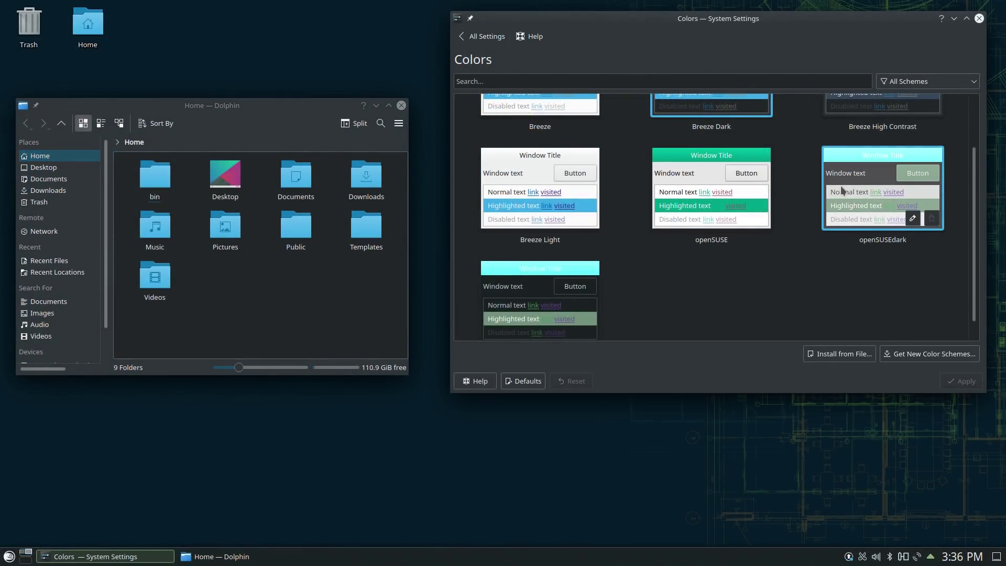
Step: Apply the openSUSEdark colour scheme in Colors settings
scroll(844, 189, down, 1)
click(856, 165)
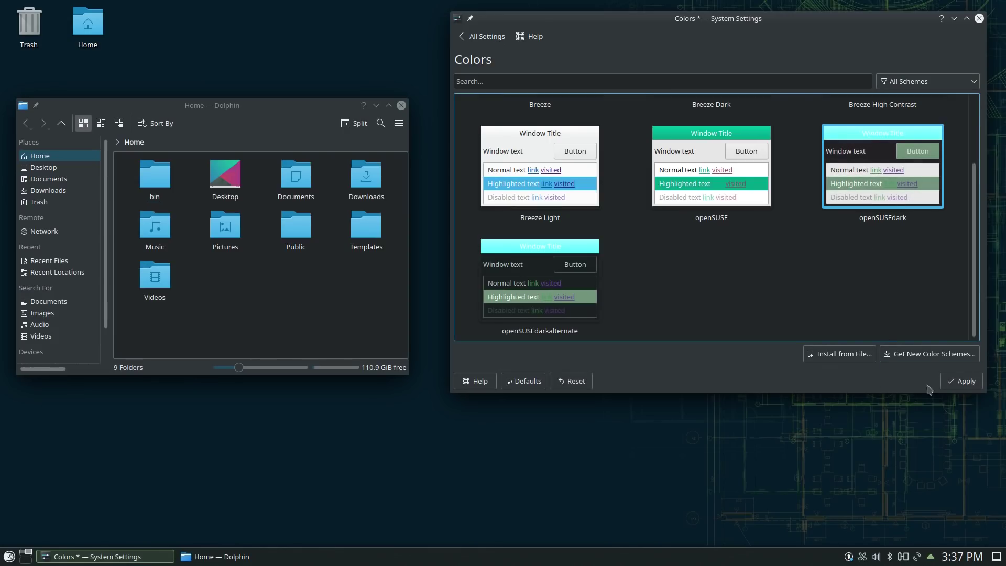
click(960, 382)
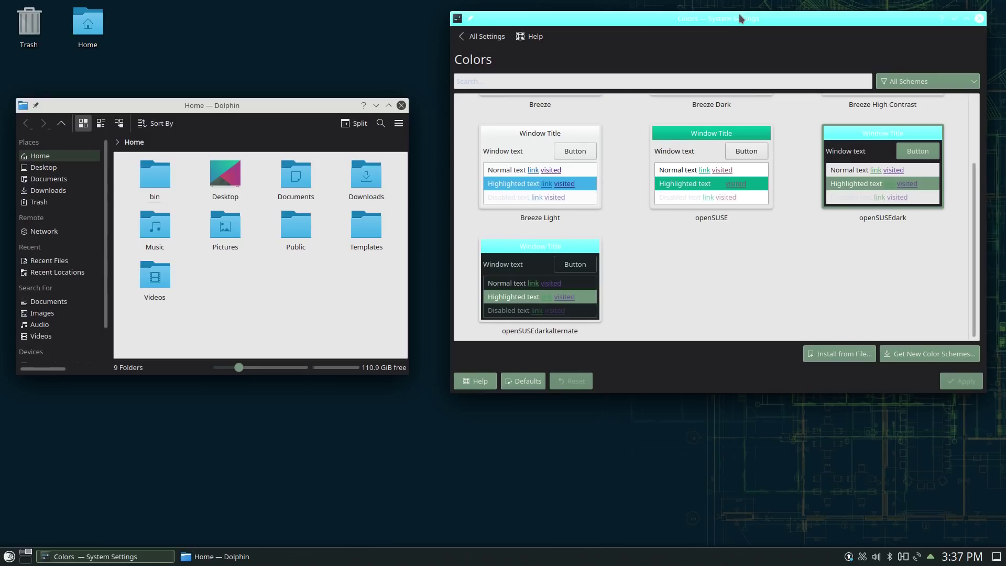
drag(739, 14, 703, 41)
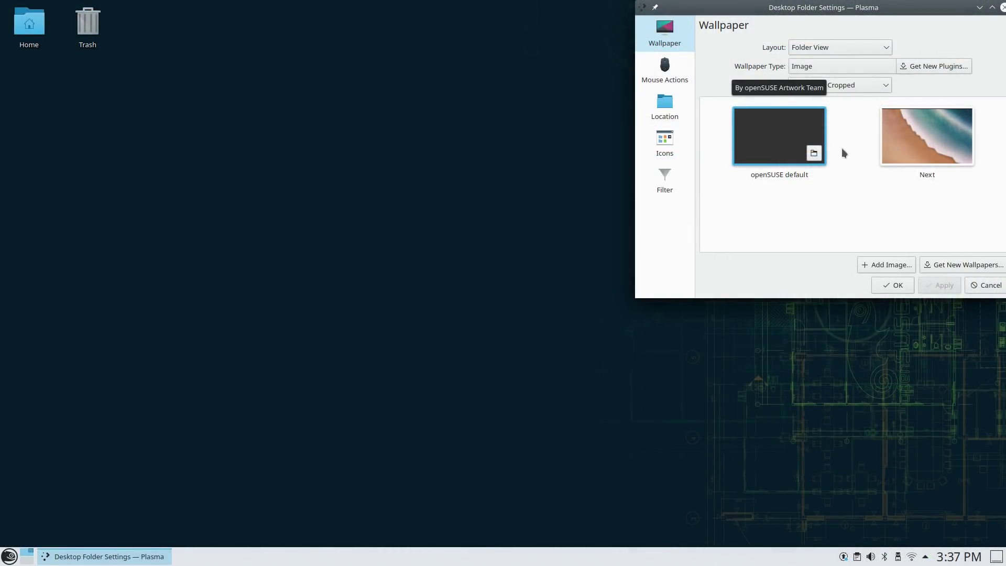
Step: Apply the Next beach wallpaper, try the openSUSE default, then reapply Next
click(933, 173)
click(946, 285)
click(783, 149)
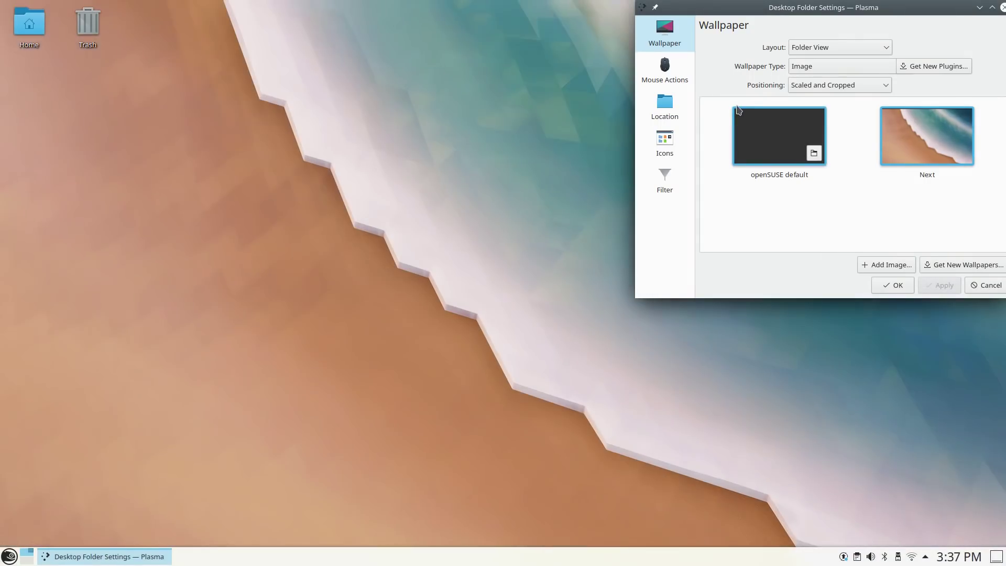
click(945, 286)
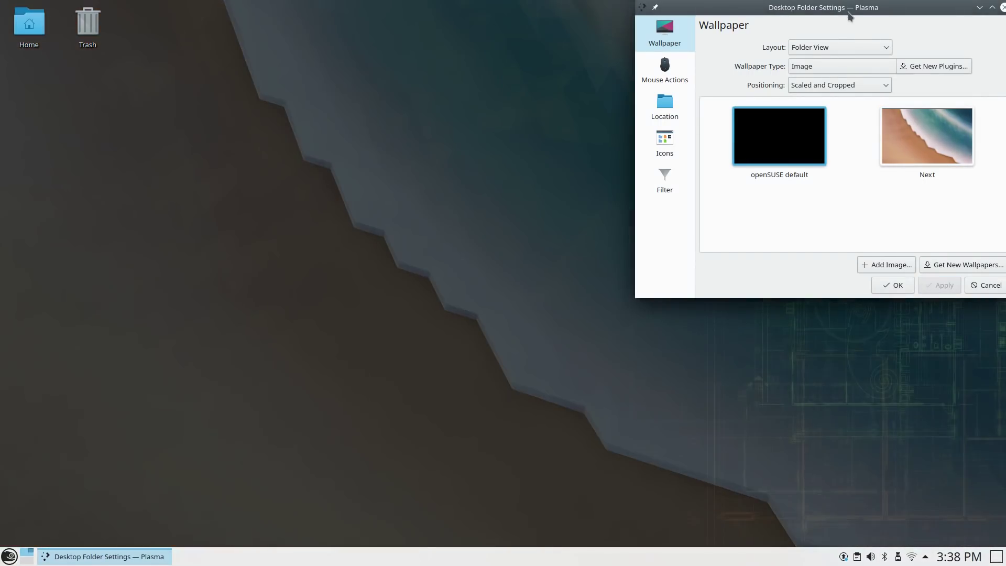
drag(827, 7, 334, 65)
click(417, 201)
click(447, 342)
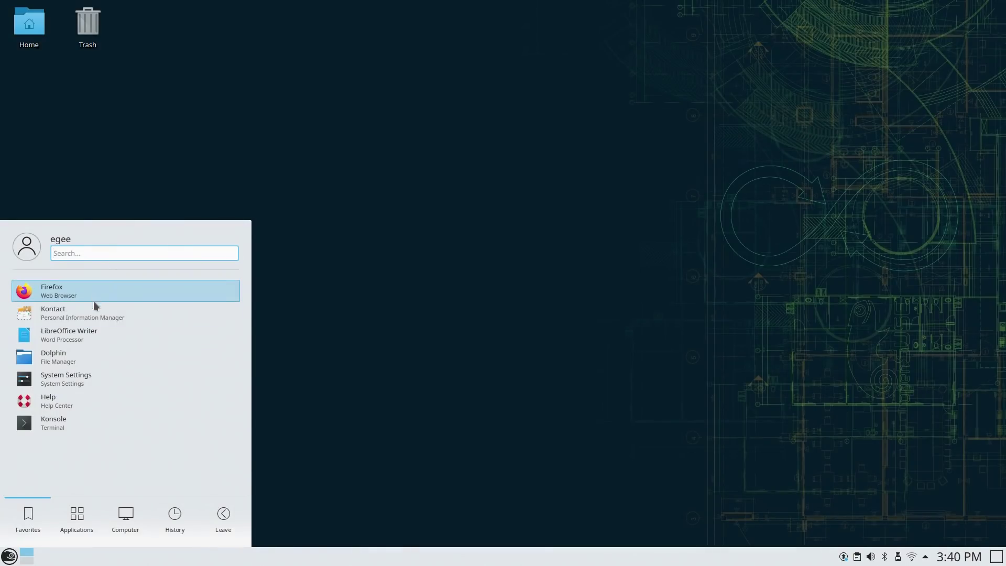
Step: Launch KReversi and KSudoku from the launcher's Games categories
click(77, 516)
click(68, 299)
click(68, 298)
click(72, 320)
key(super)
click(68, 297)
click(61, 341)
click(55, 323)
Step: Launch Akregator from Internet and Okular from Graphics
key(super)
click(54, 342)
click(56, 299)
key(super)
click(62, 540)
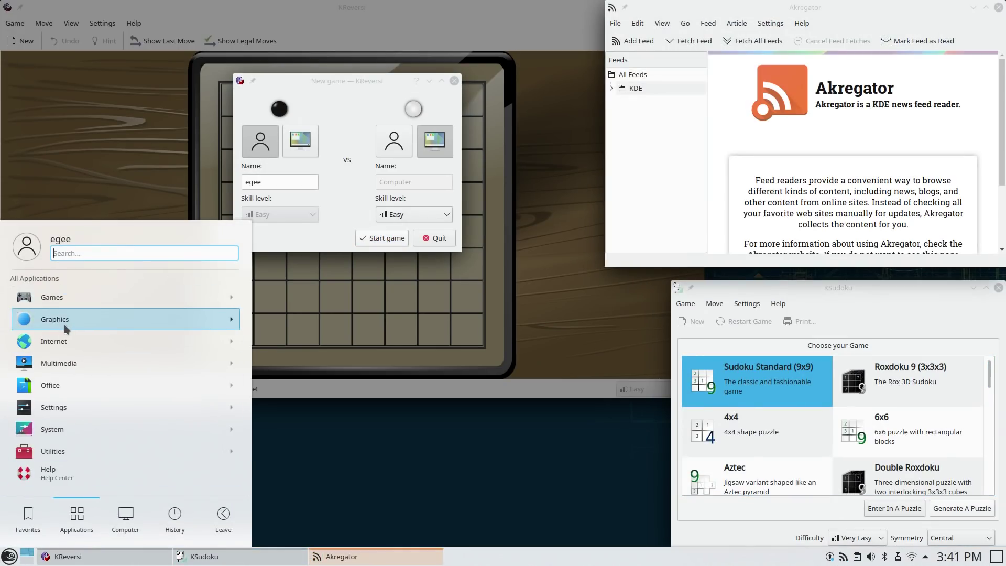
click(58, 319)
click(55, 296)
Step: Launch Gwenview and VLC, dismissing VLC's privacy notice
key(super)
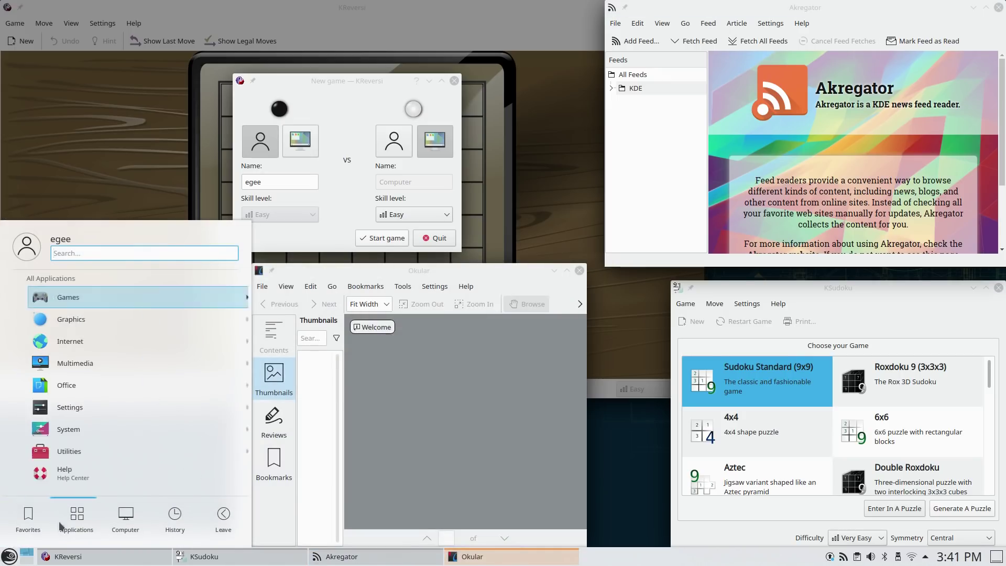
click(56, 318)
click(57, 297)
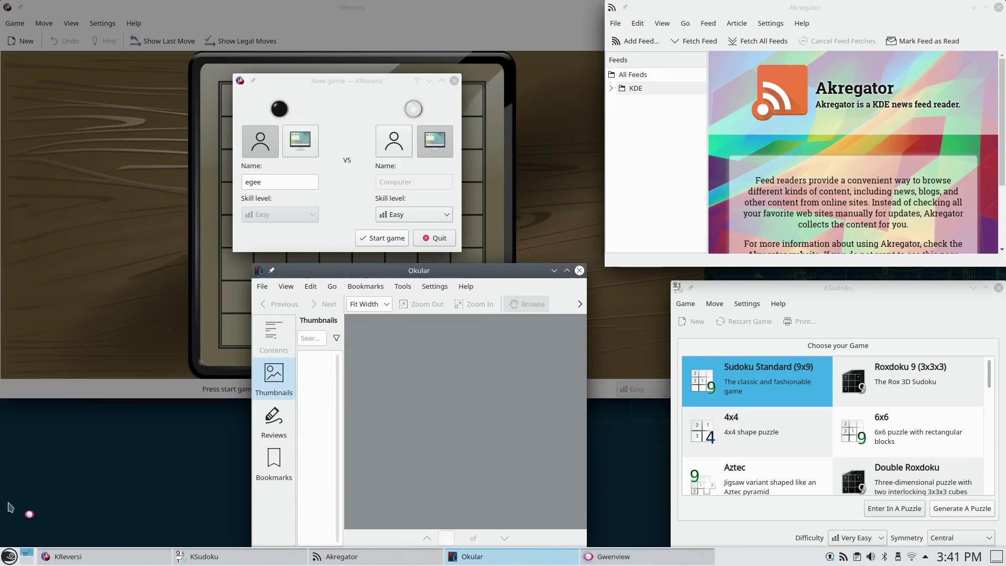
key(super)
click(58, 363)
click(58, 293)
click(595, 376)
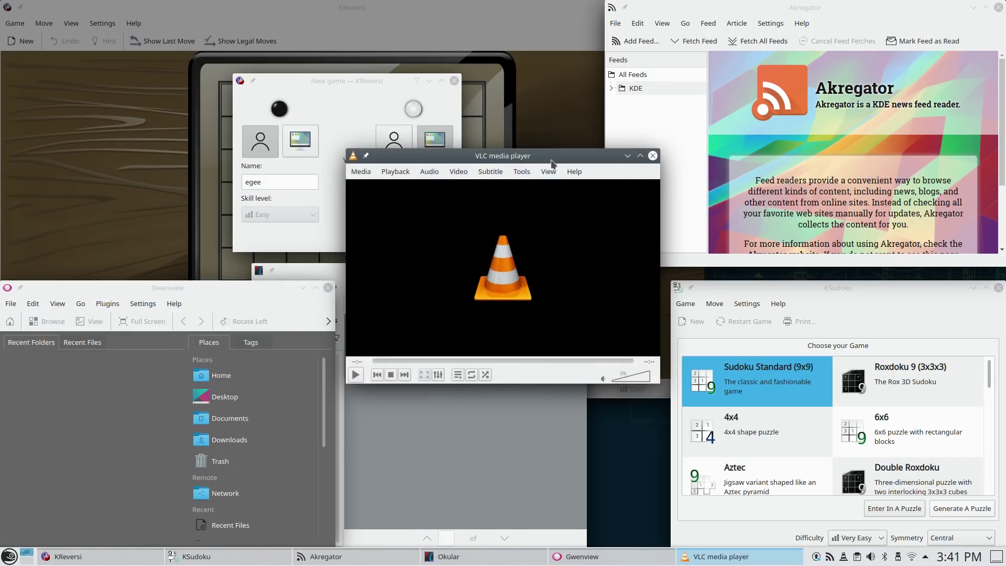
Step: Launch KDE Connect and the VNC connection viewer
key(super)
click(66, 367)
click(35, 278)
click(50, 385)
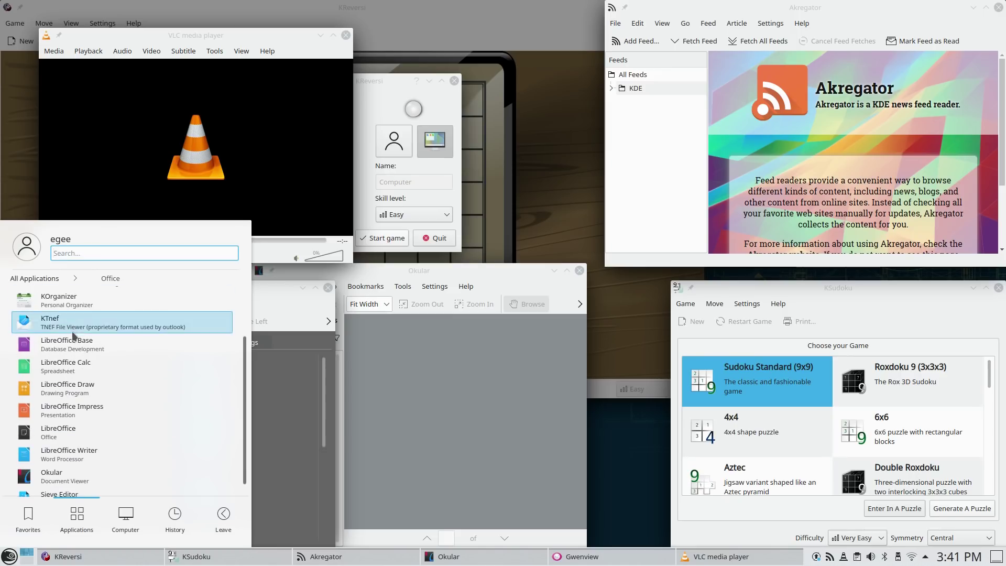
scroll(70, 462, down, 3)
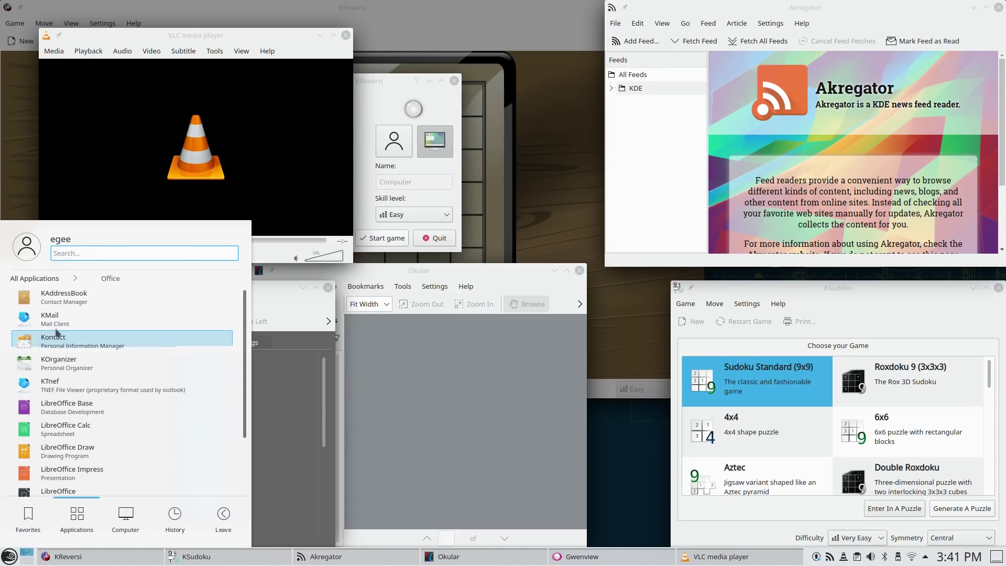
click(32, 320)
key(super)
click(68, 480)
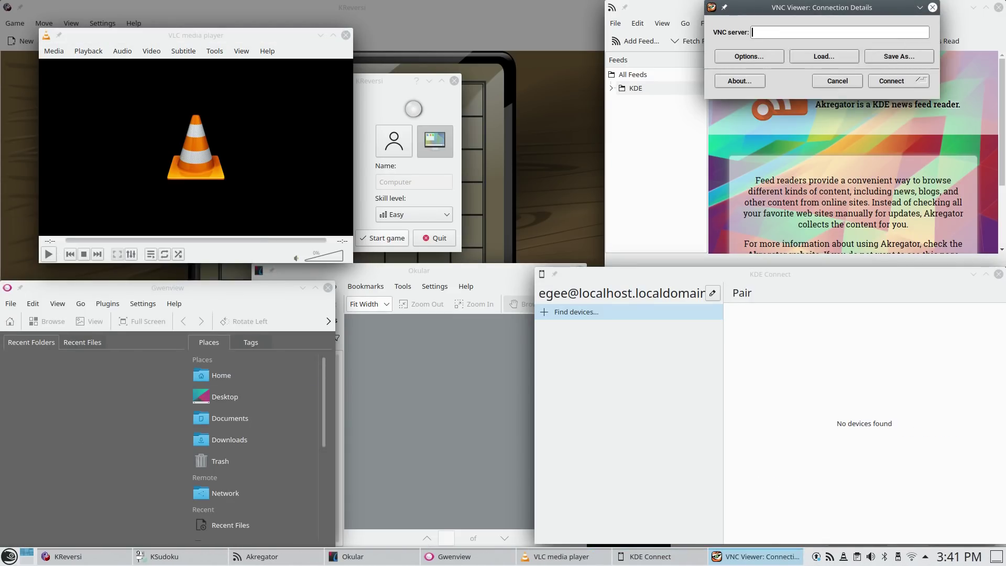
Step: Launch Konsole from Favorites and the KDE Help Center
click(9, 557)
click(68, 536)
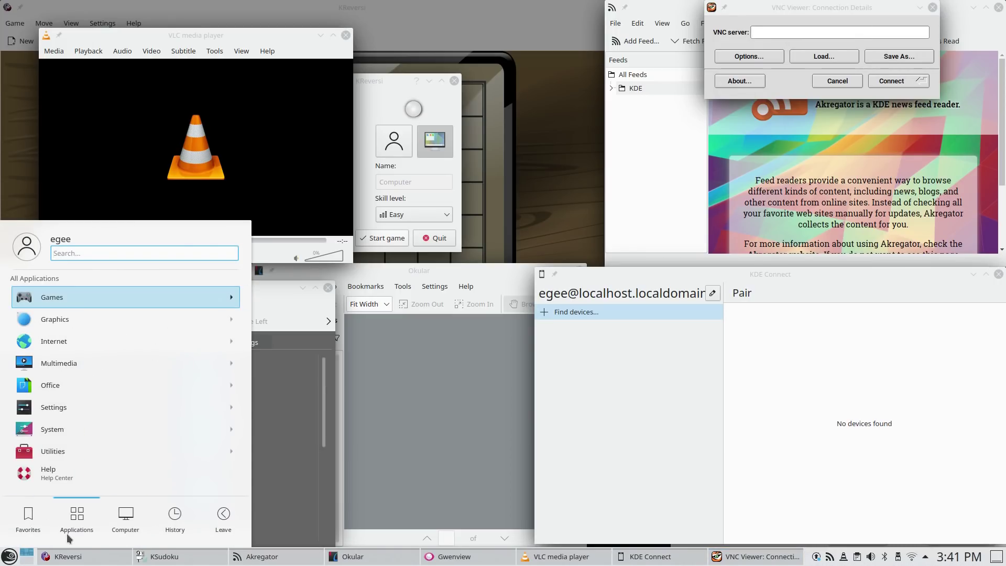
click(27, 519)
click(53, 423)
click(10, 557)
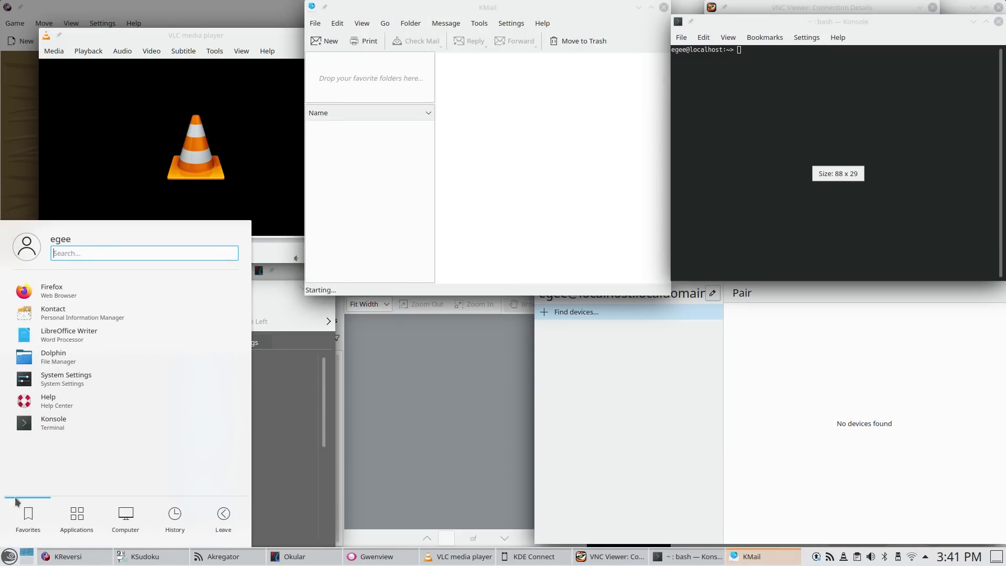
click(26, 402)
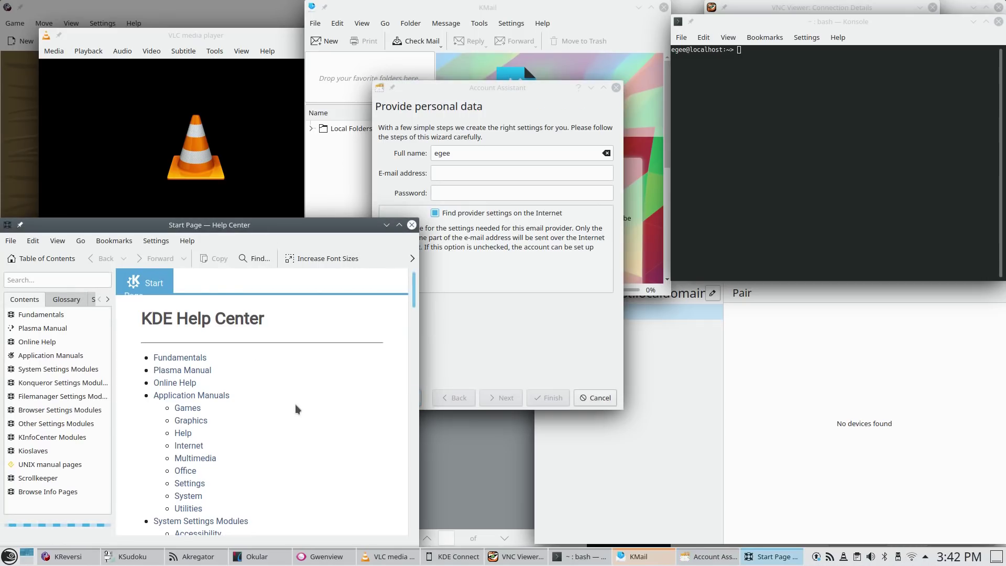
Step: Resize YaST Control Center to three module columns and open Software Management
scroll(288, 400, down, 15)
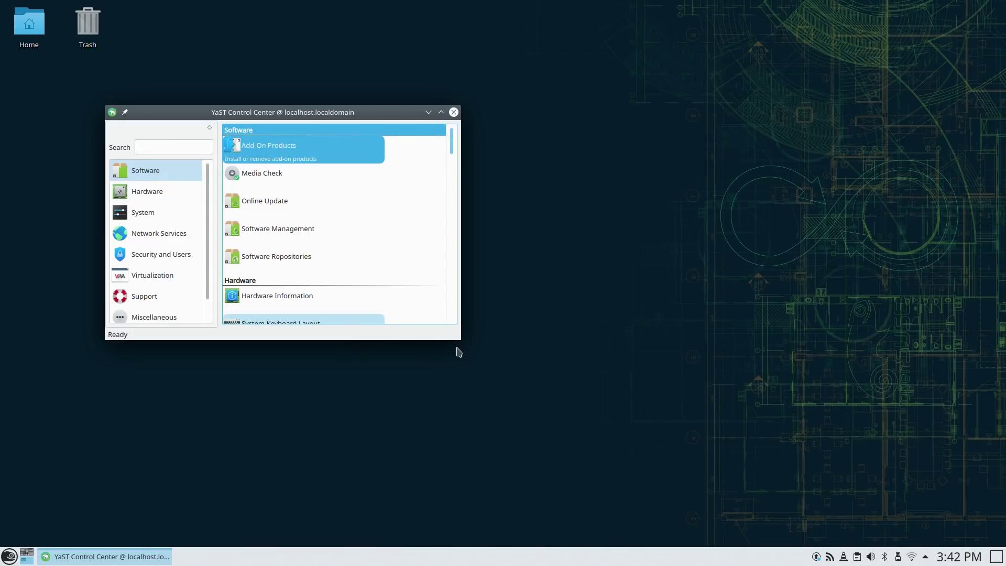
drag(460, 340, 731, 469)
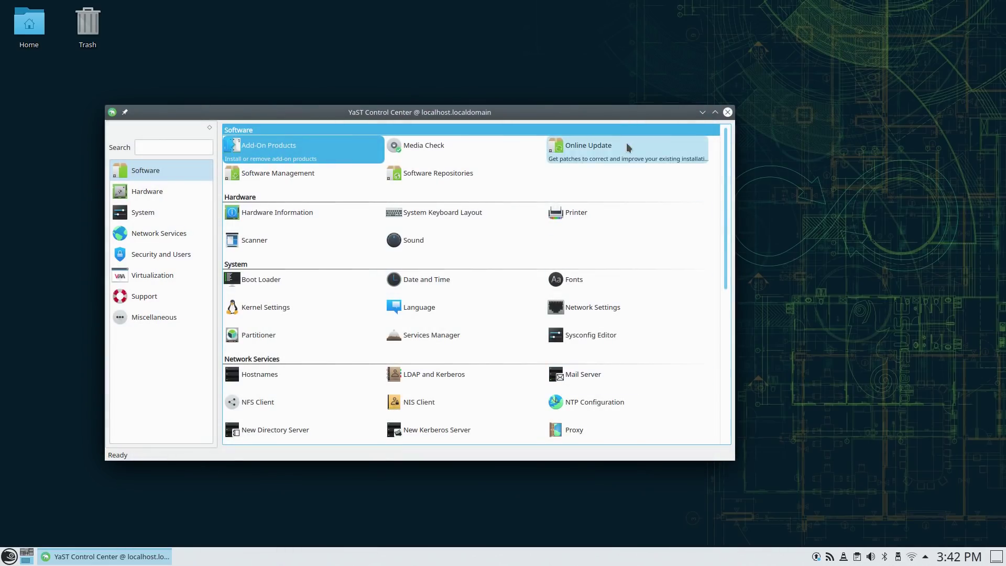
drag(616, 116, 686, 88)
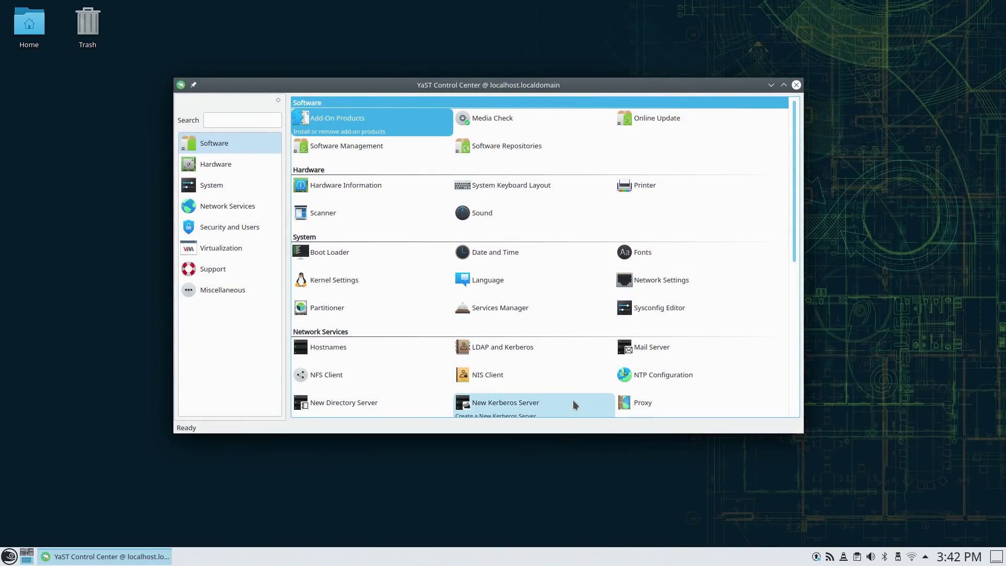
scroll(649, 370, down, 10)
scroll(647, 370, up, 3)
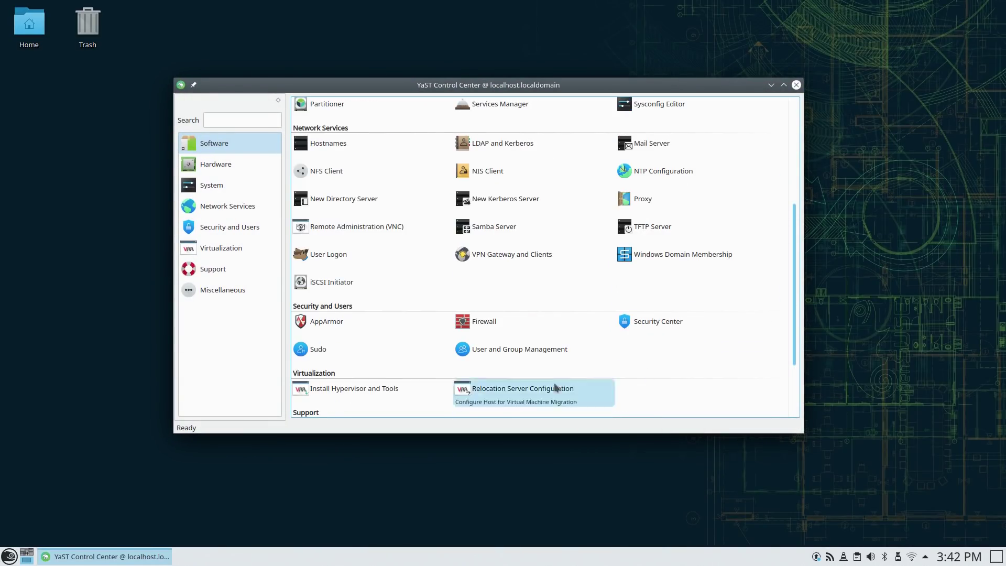
scroll(489, 396, up, 4)
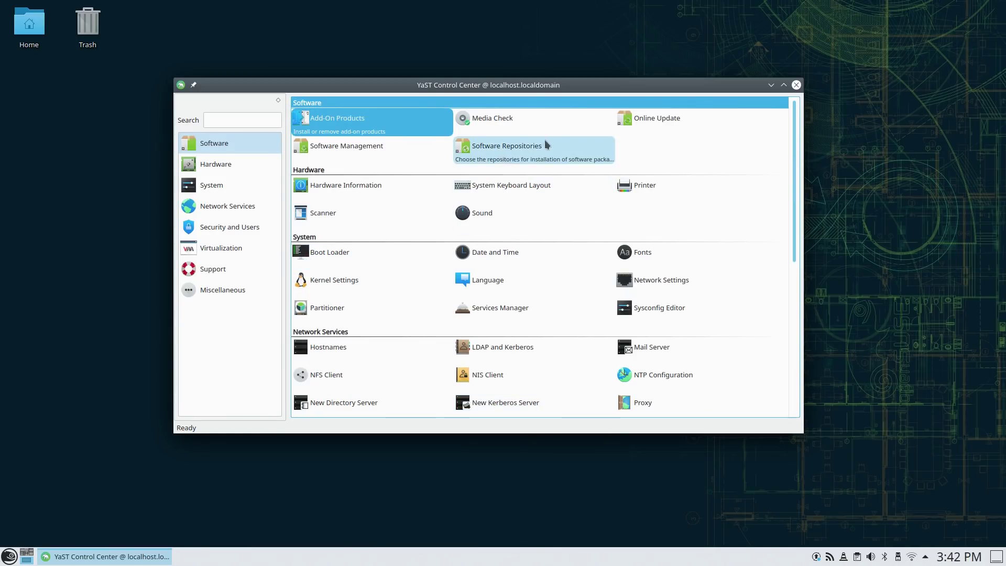
click(395, 146)
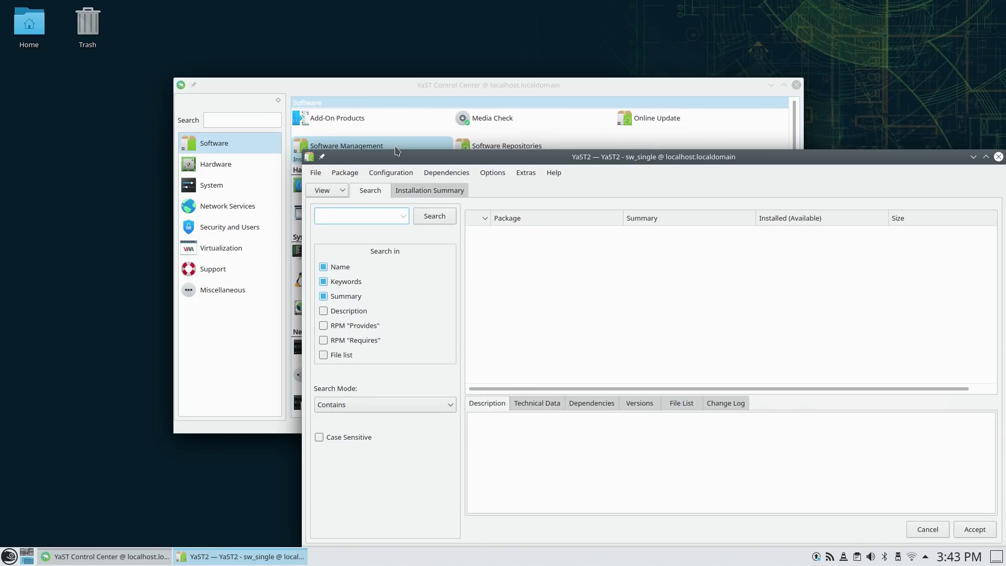
Step: Search packages for wine, steam and discord
text(wine)
key(Return)
triple_click(372, 212)
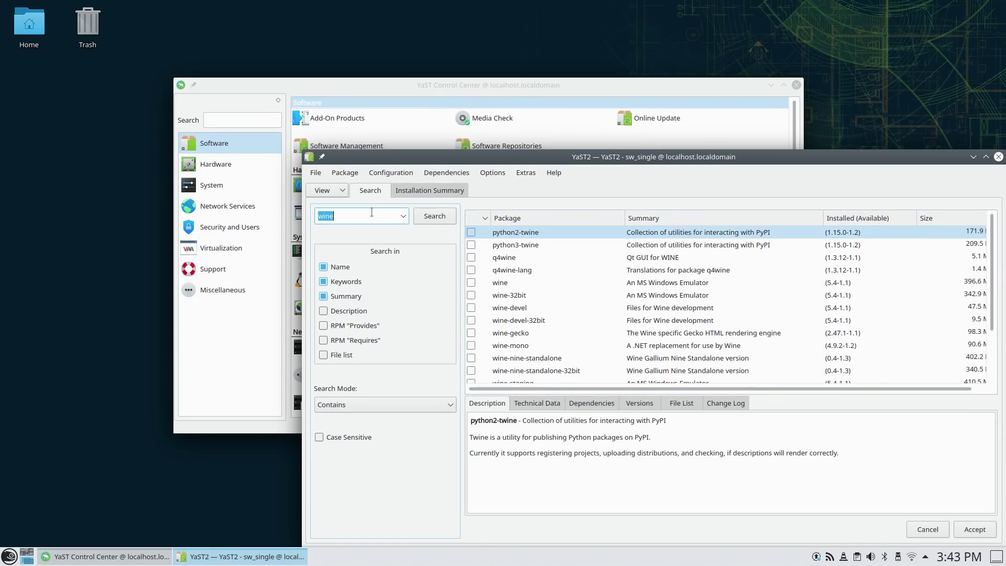
text(steam)
key(Return)
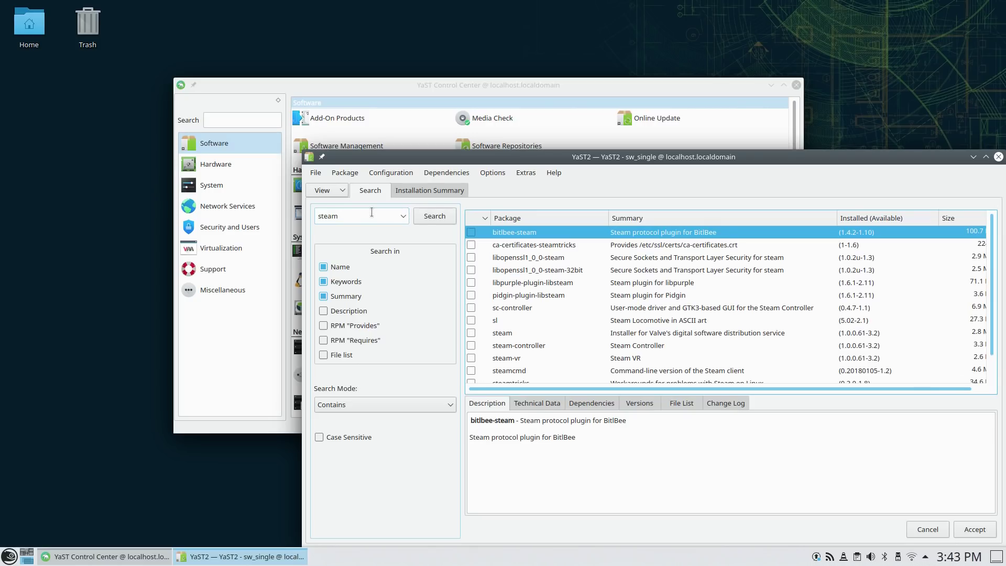
triple_click(372, 212)
text(discord)
key(Return)
Step: Search packages for python, ruby and node
triple_click(371, 211)
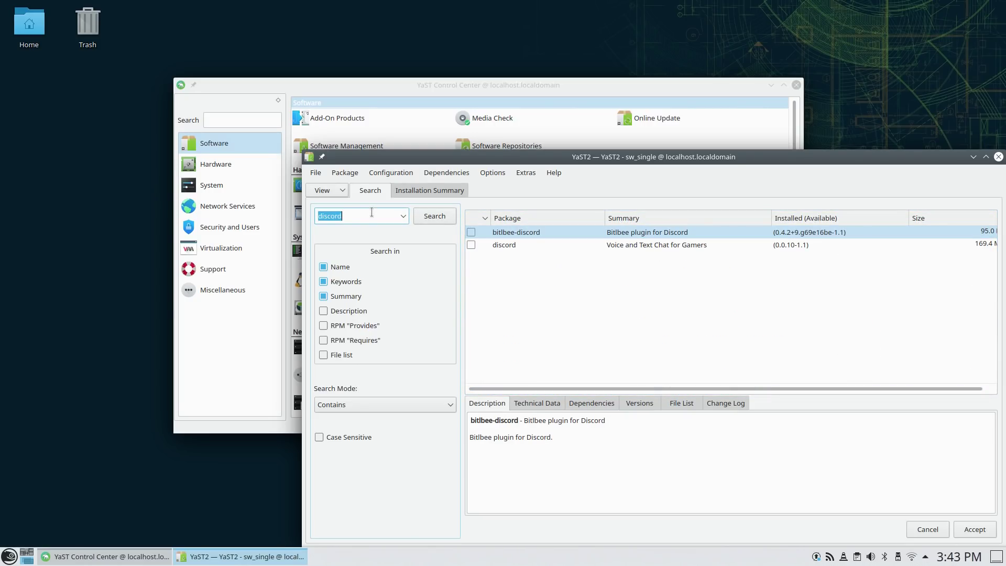
text(opyn)
key(Return)
key(Return)
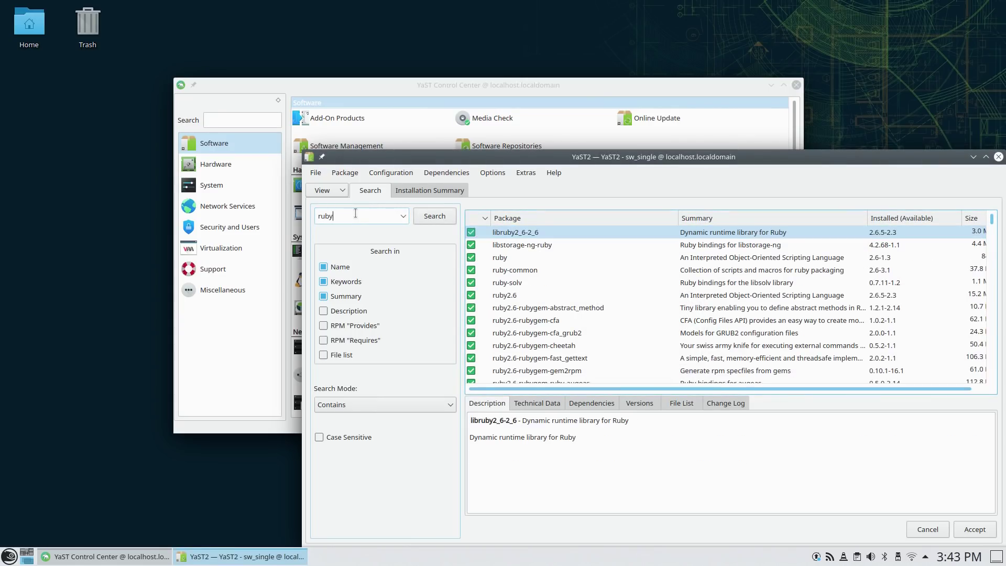
key(BackSpace)
key(BackSpace)
key(BackSpace)
key(BackSpace)
text(node)
key(Return)
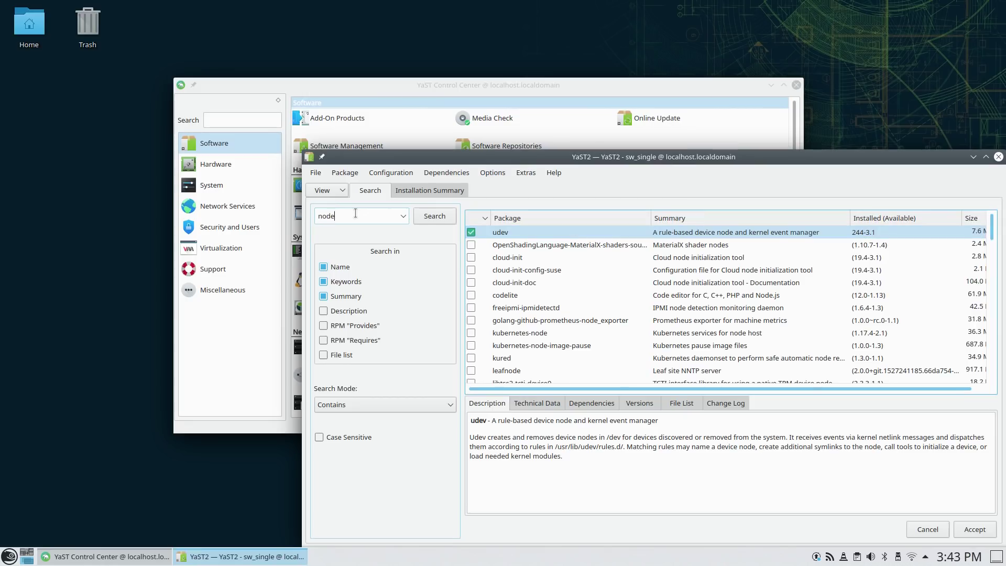
key(BackSpace)
key(BackSpace)
key(BackSpace)
key(BackSpace)
text(mono)
Step: Search for mono and java, then switch to the Software Repositories list
key(Return)
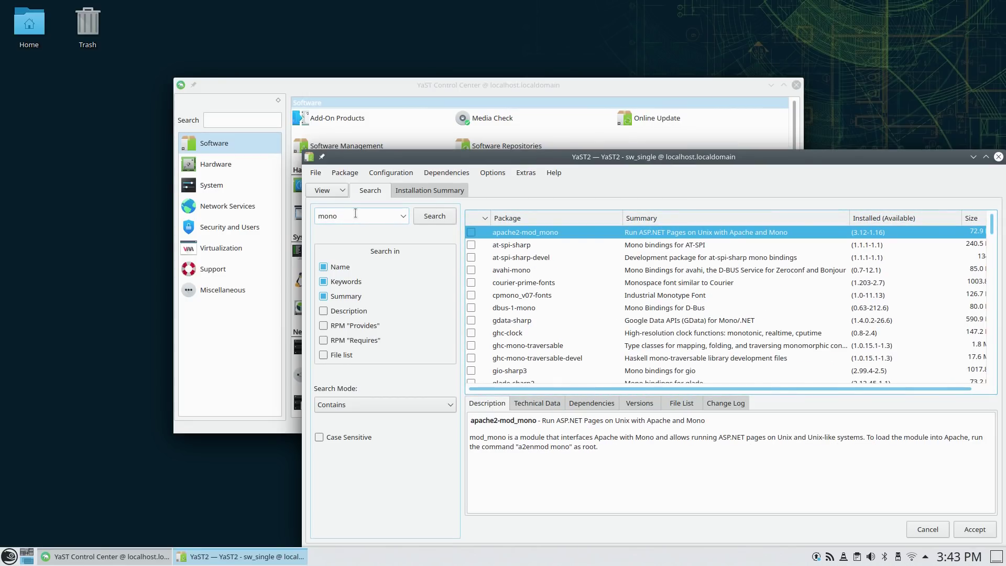
click(355, 213)
double_click(356, 213)
text(java)
key(Return)
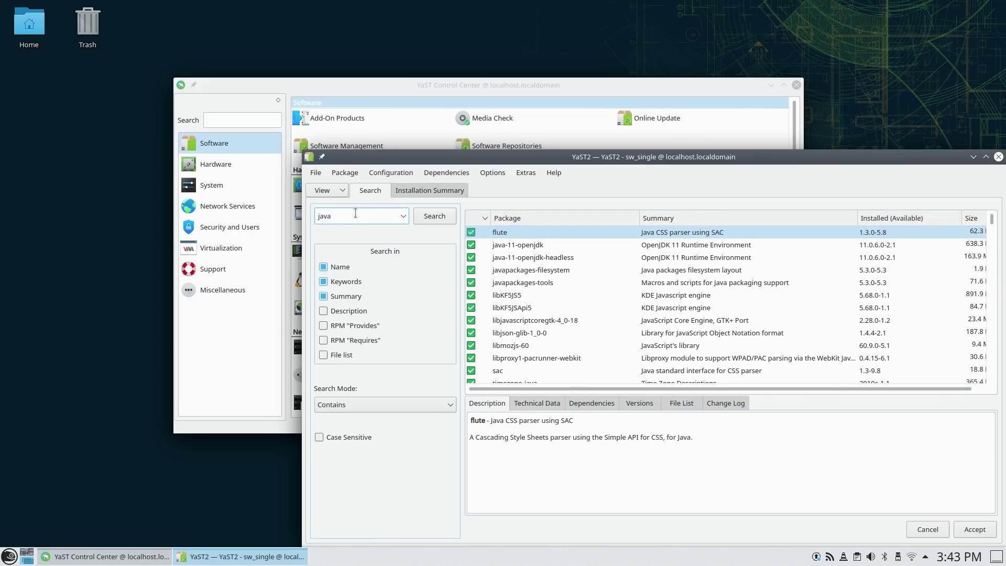
key(ctrl+shift+r)
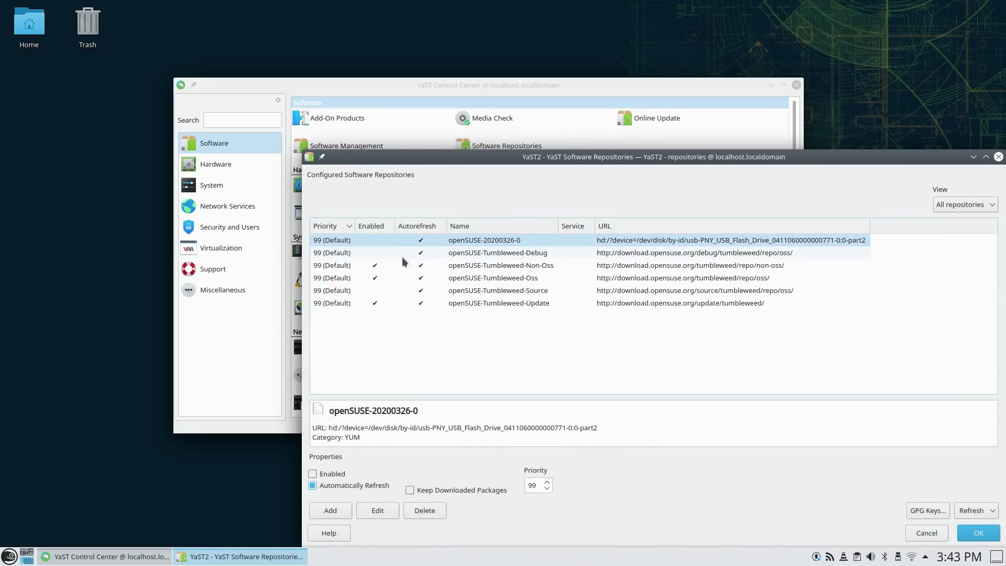
Step: Inspect the Debug, Non-Oss and Tumbleweed-Oss repository entries
click(403, 256)
click(403, 266)
click(404, 279)
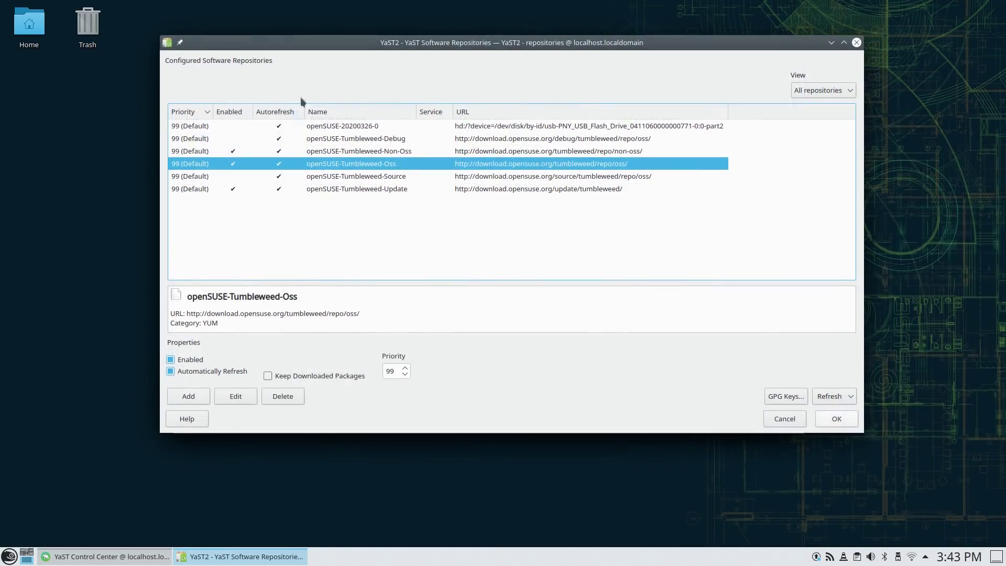
Step: Start adding Community Repositories, download the online list, and bring up Boot Loader settings
click(190, 395)
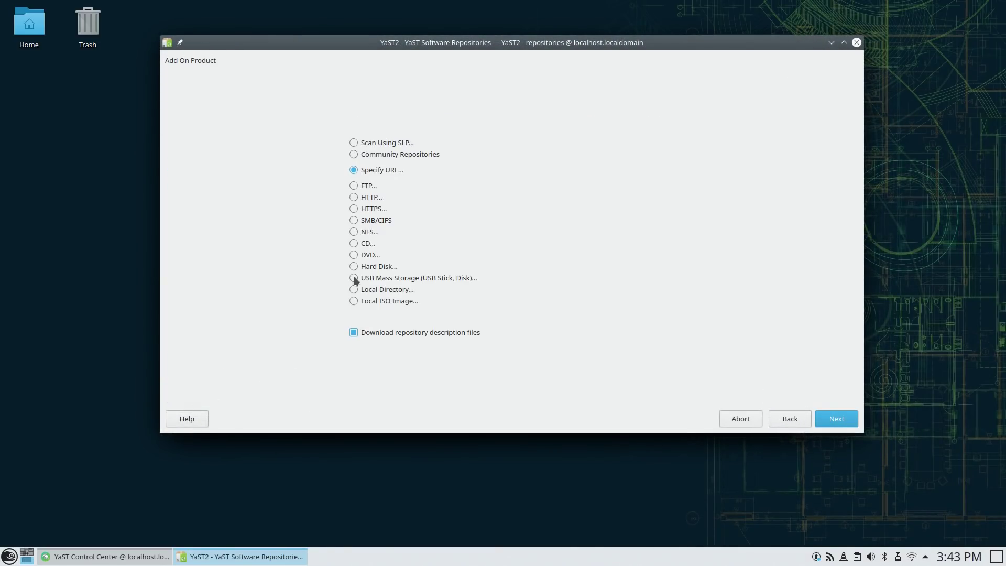
click(385, 154)
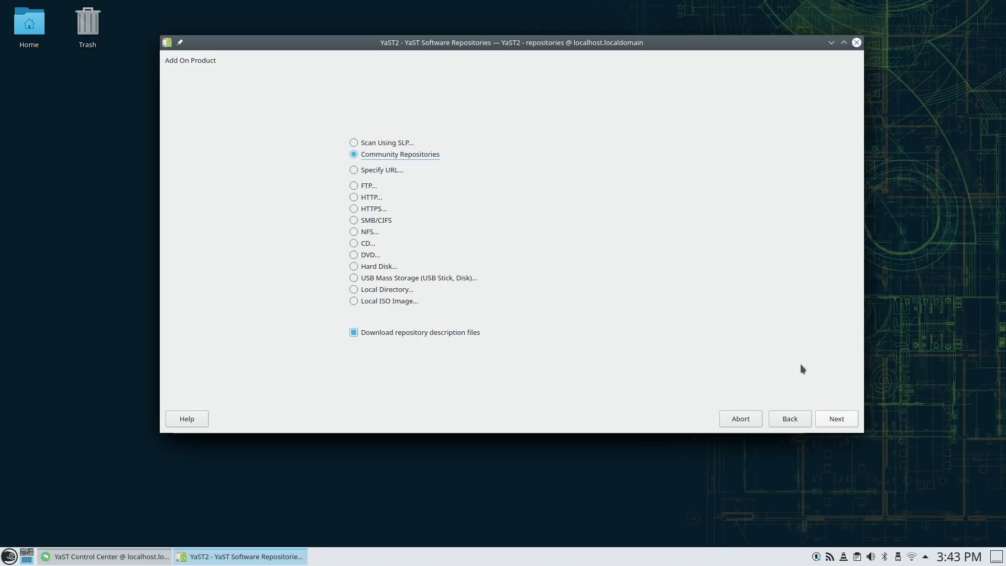
click(847, 419)
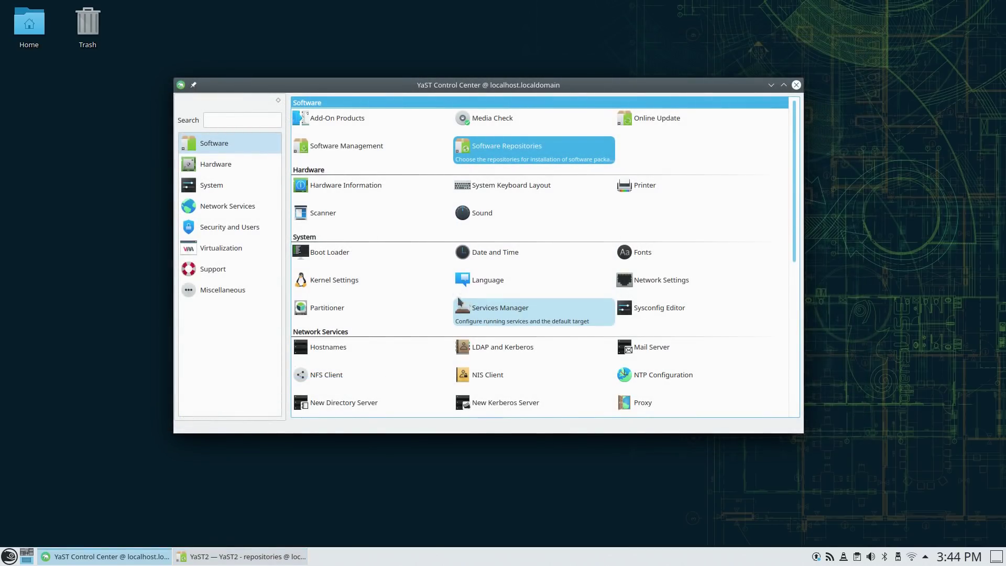
click(371, 254)
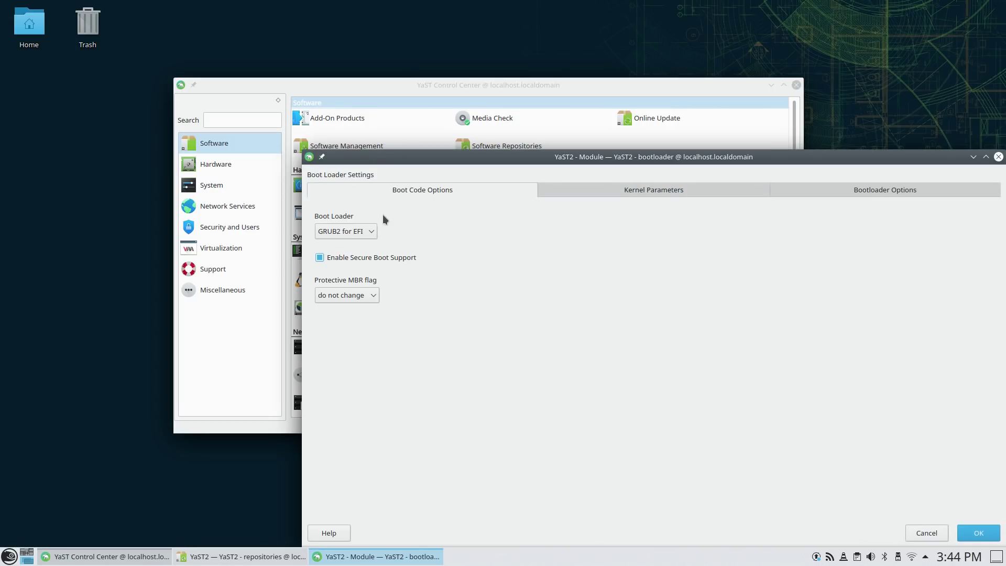
Step: Toggle Secure Boot support off and back on, keeping GRUB2 for EFI as boot loader
click(381, 257)
click(379, 258)
click(372, 232)
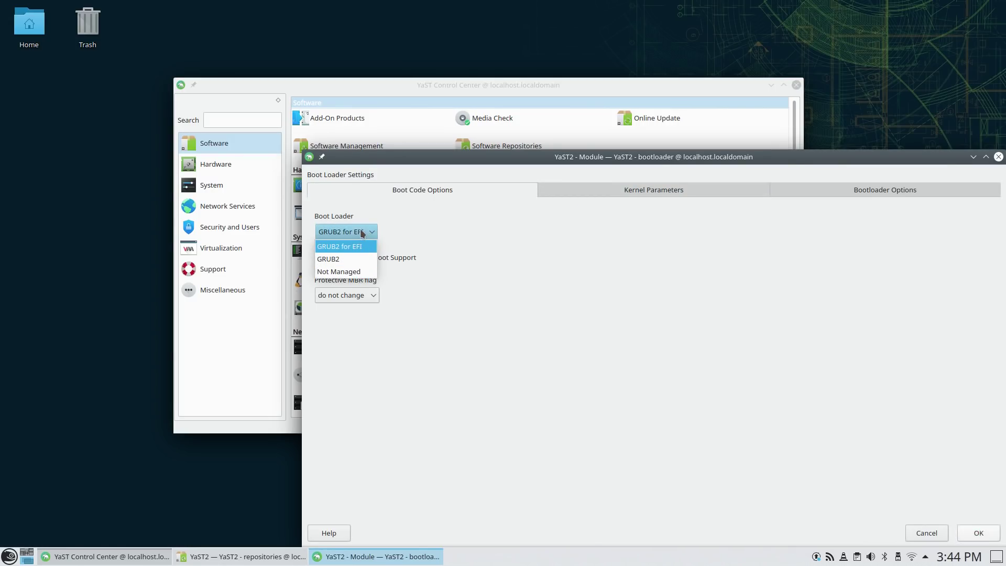
click(341, 246)
Step: Set CPU mitigations to Off in the kernel parameters
click(725, 192)
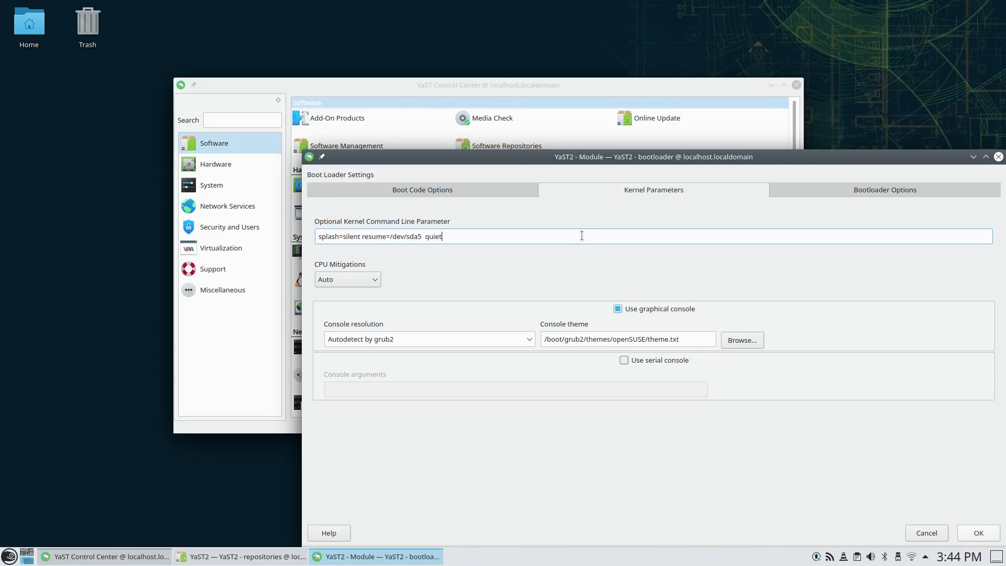
click(358, 282)
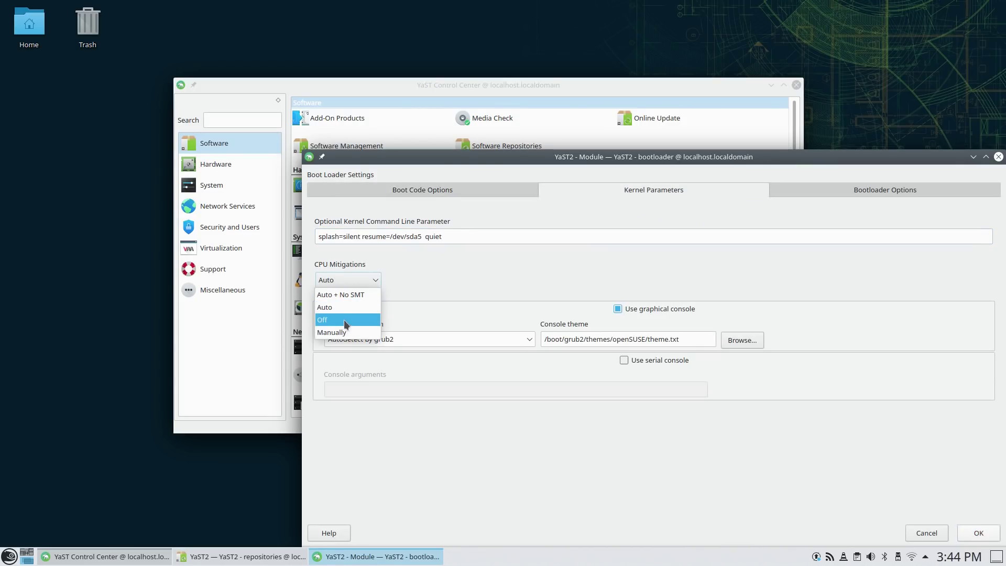
click(346, 320)
click(374, 279)
click(346, 320)
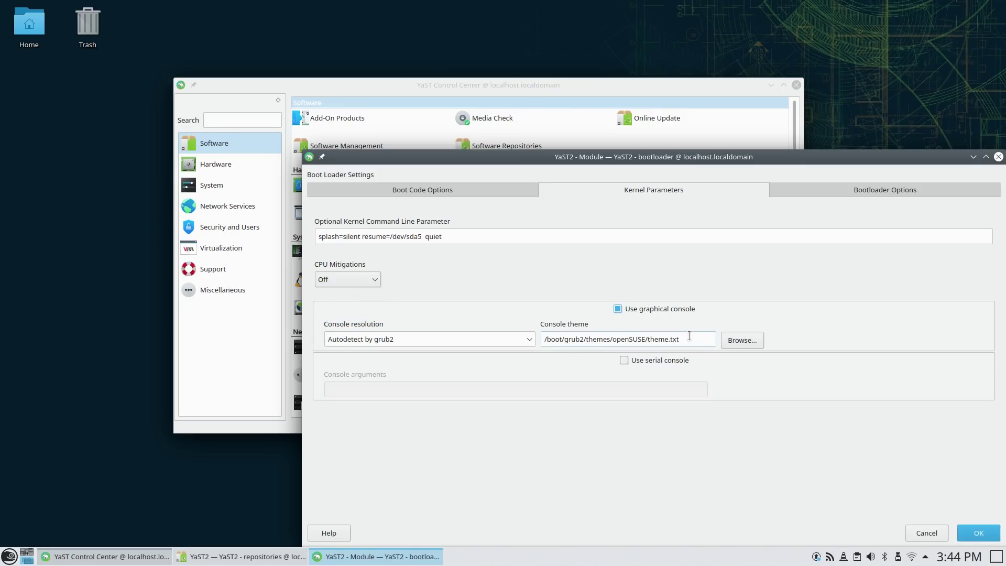
Step: Pick theme.txt as the console theme, then cancel the boot loader settings
drag(689, 337, 505, 322)
click(738, 340)
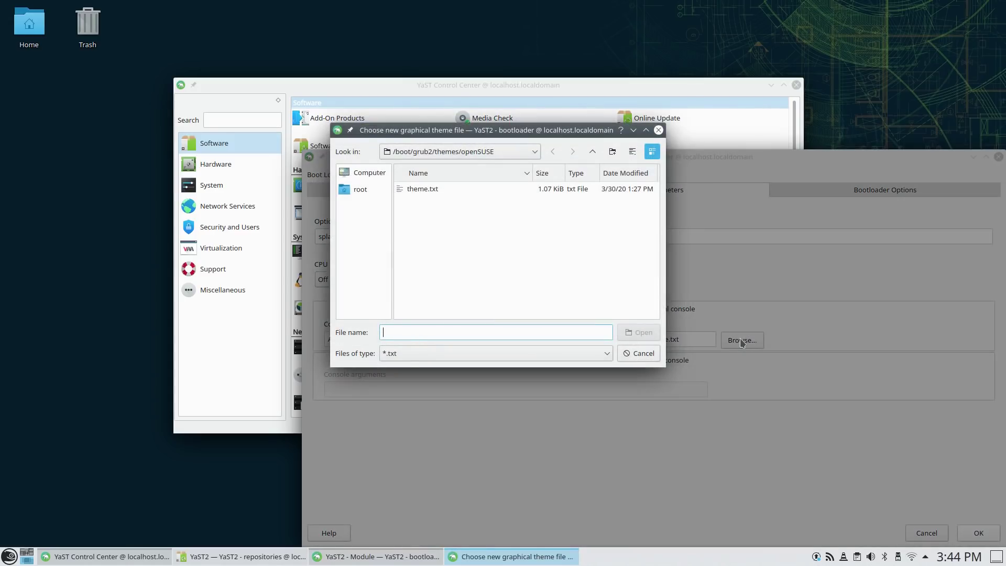
double_click(427, 192)
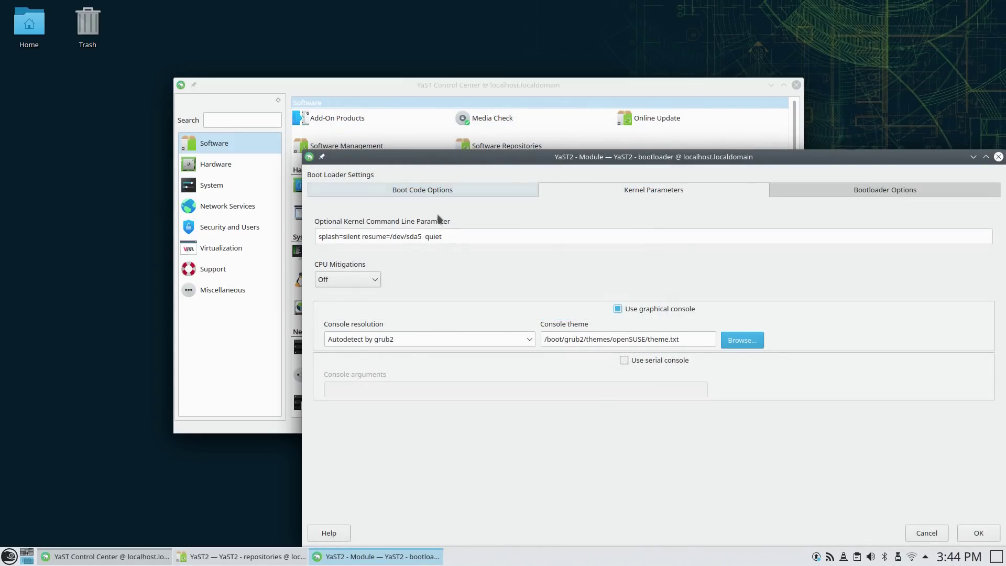
click(925, 539)
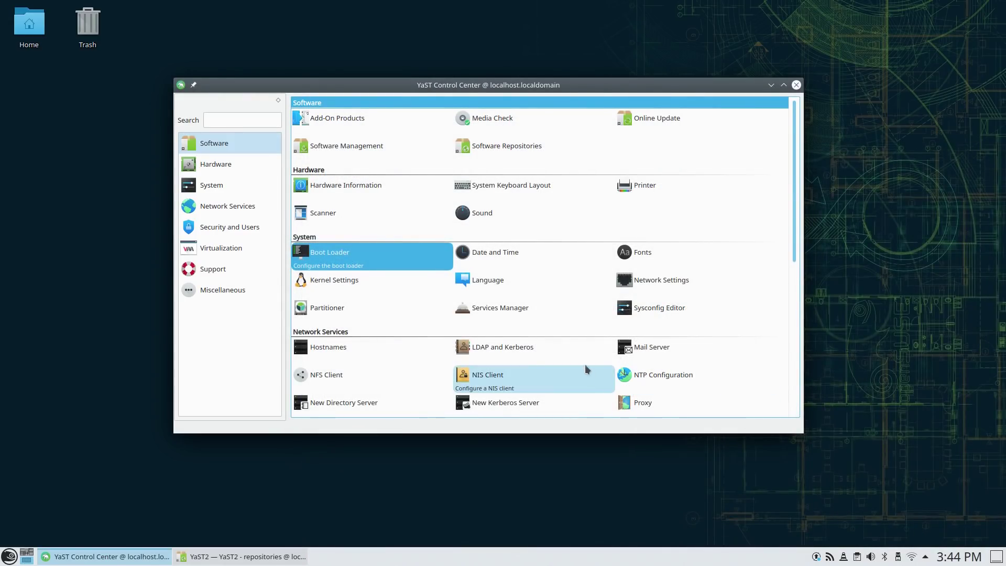
Step: In Kernel Settings, view the general page's global I/O scheduler choices
click(326, 282)
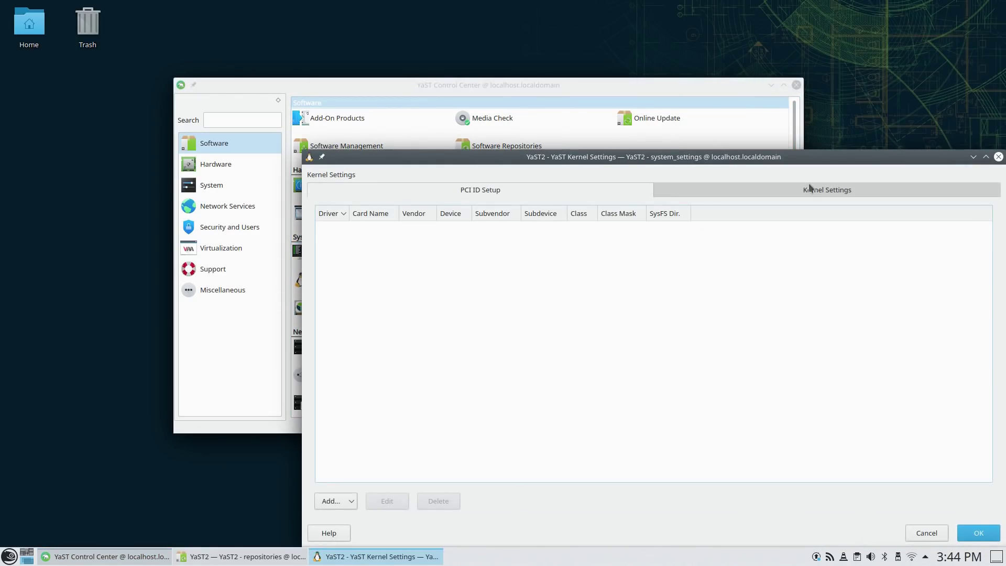
click(792, 190)
click(388, 223)
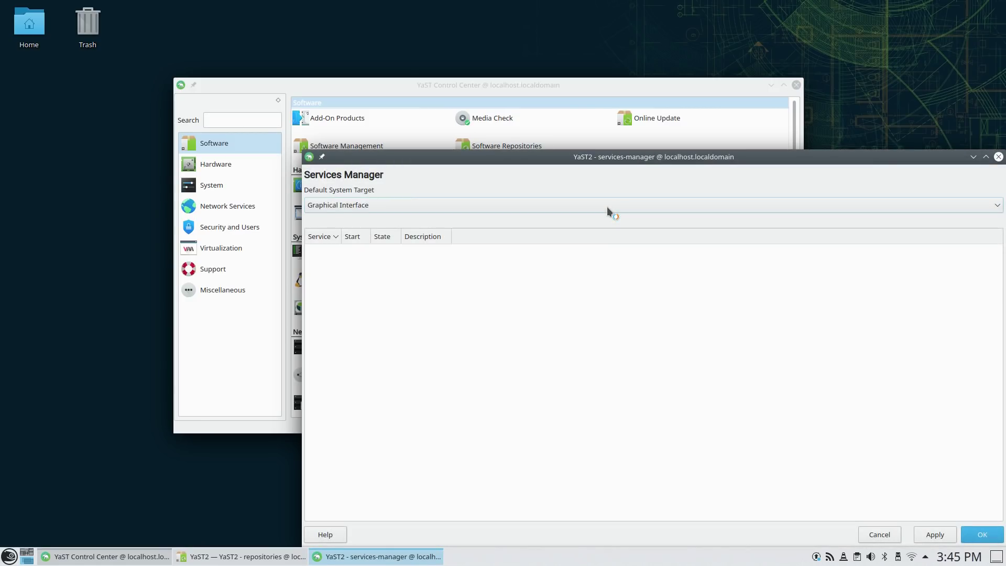
Step: In Services Manager, set default target to Emergency Mode, sort services by name, select cups
click(607, 207)
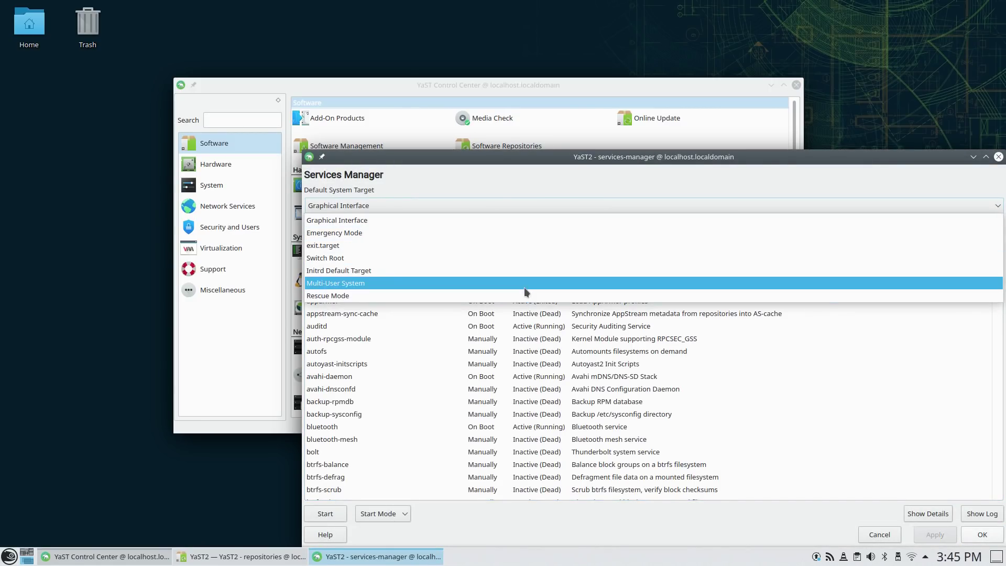
click(520, 232)
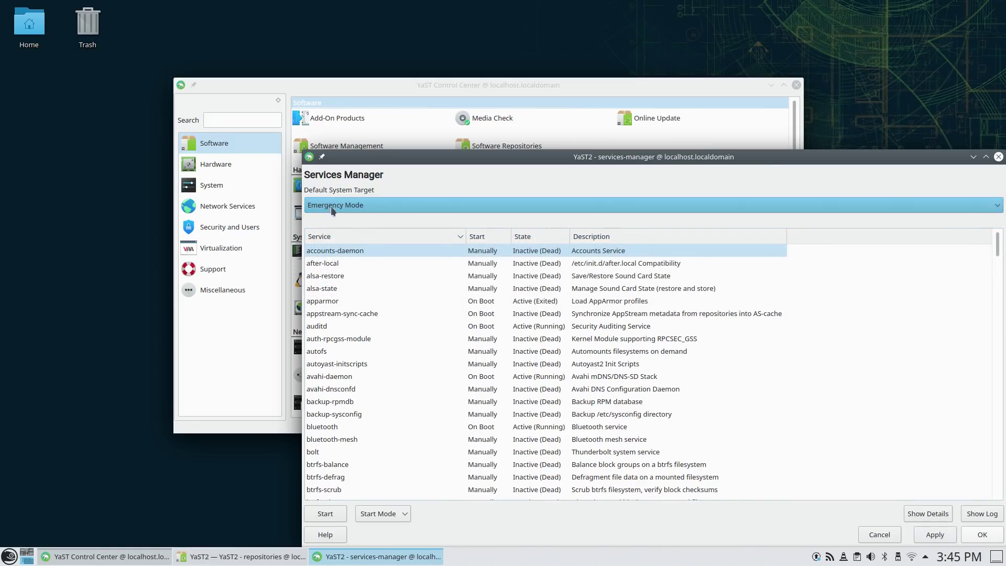
click(363, 235)
click(361, 236)
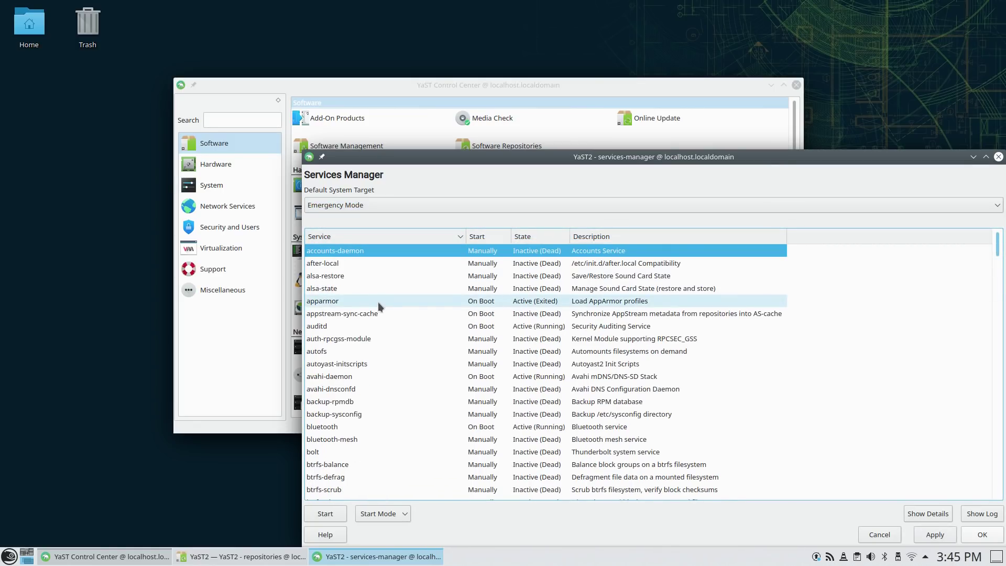
scroll(378, 304, down, 2)
scroll(376, 313, down, 7)
scroll(359, 343, up, 3)
click(323, 300)
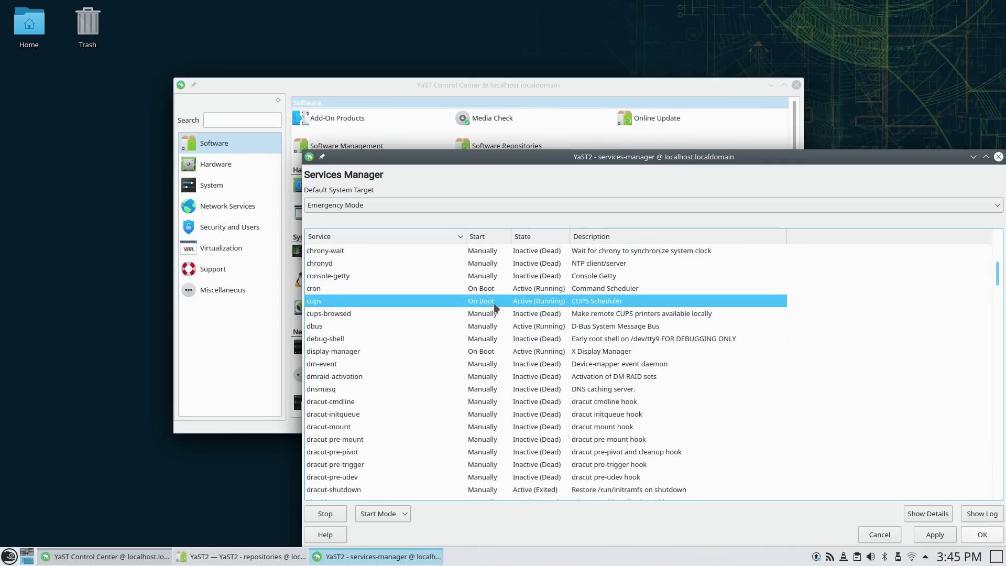
scroll(412, 364, down, 7)
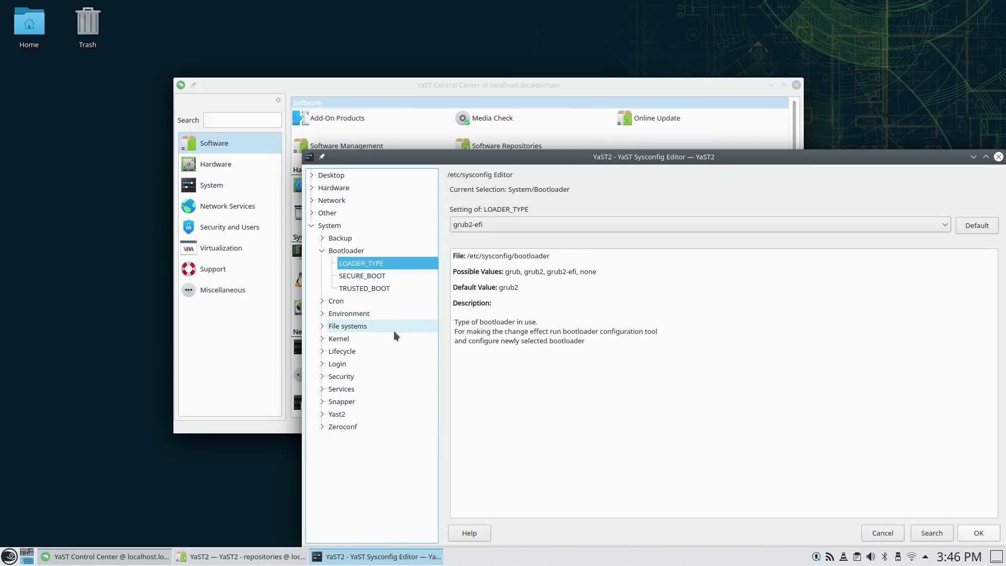
Step: Keep LOADER_TYPE as grub2-efi and view IRQ Balancing's banned CPUs and interrupts settings
click(519, 224)
click(519, 224)
click(323, 339)
click(332, 351)
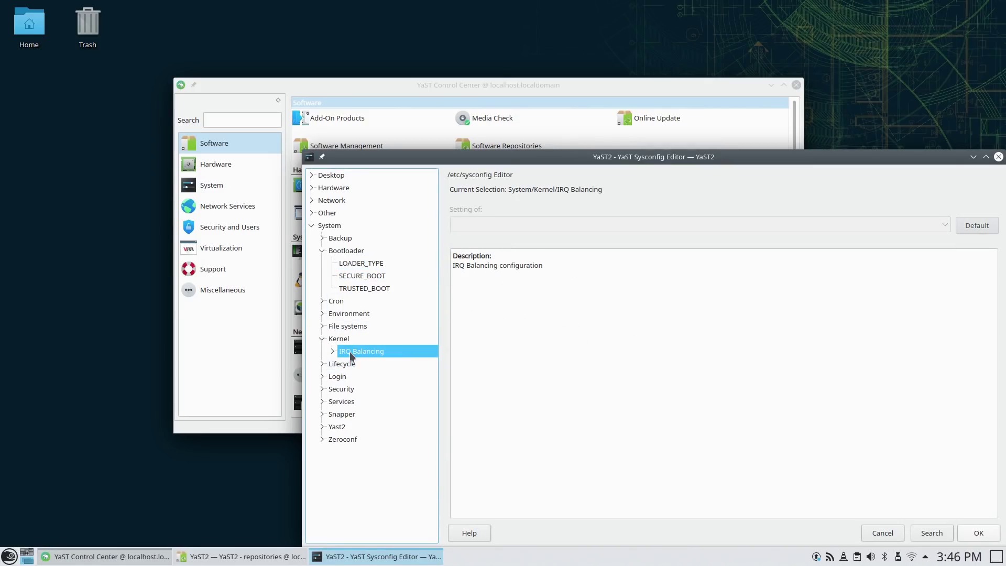
click(332, 350)
click(367, 364)
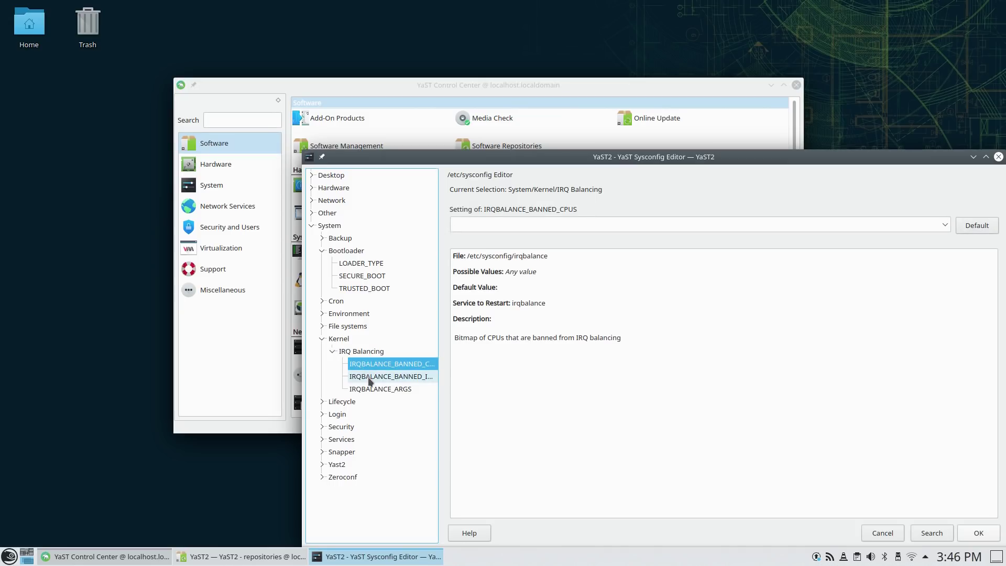
click(368, 376)
Step: In the Partitioner, view RAID, volume management, sda4 Btrfs used devices and the device graph
click(355, 349)
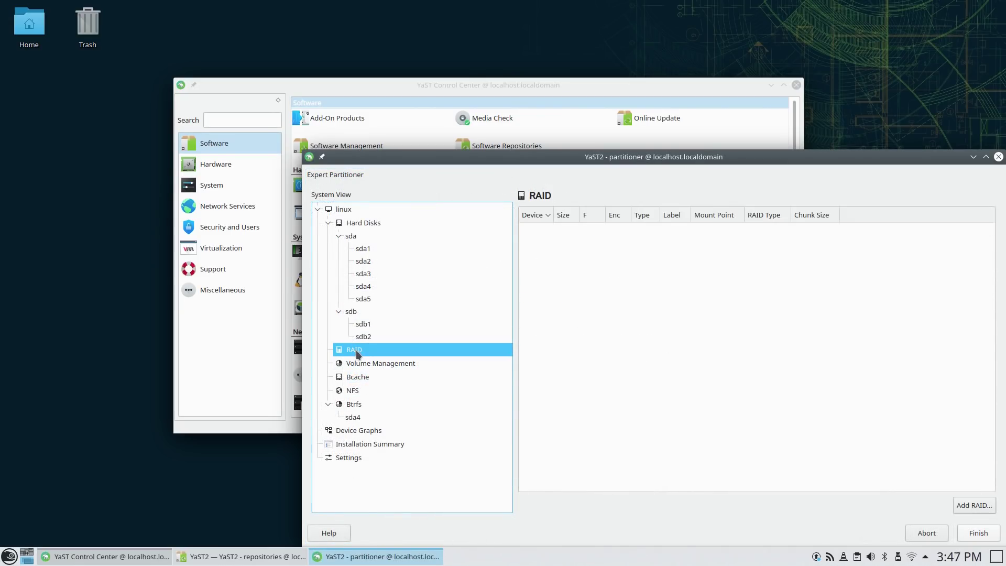
click(369, 364)
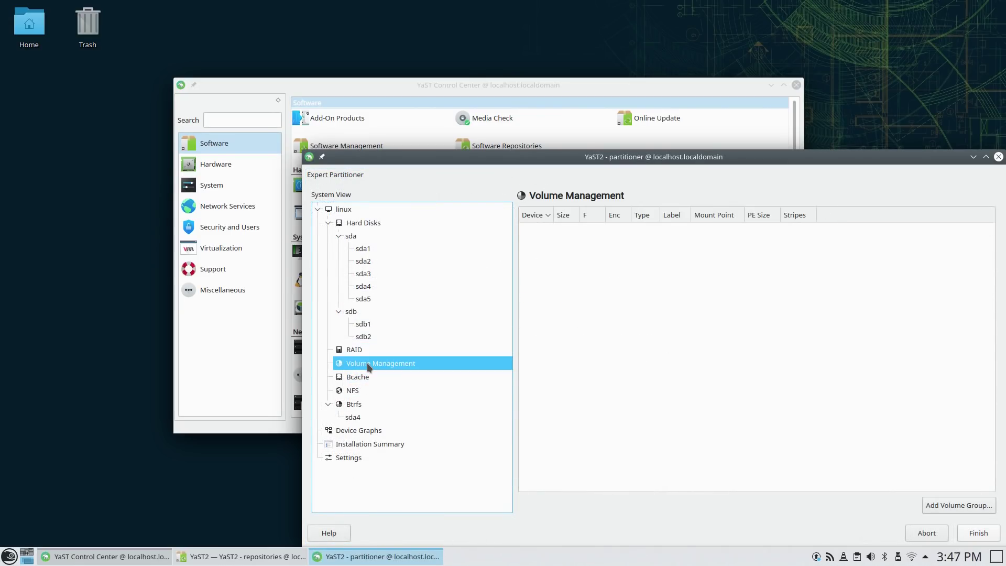
click(357, 406)
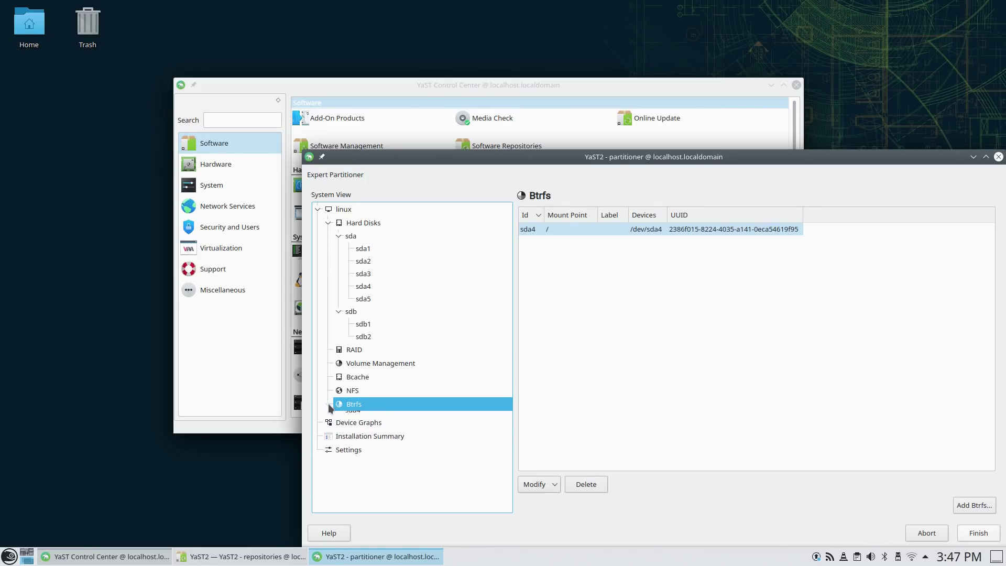
click(348, 417)
click(841, 212)
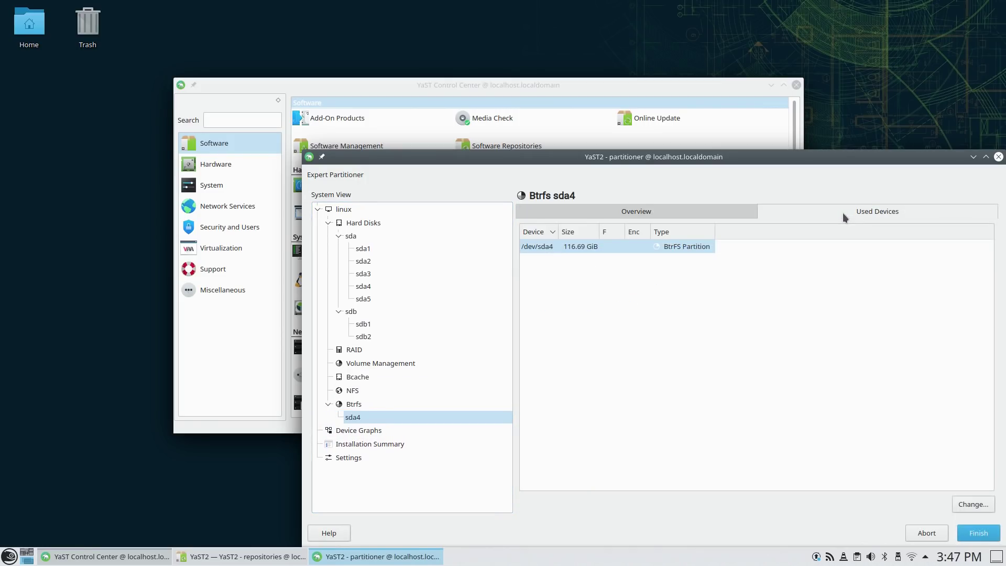
click(357, 432)
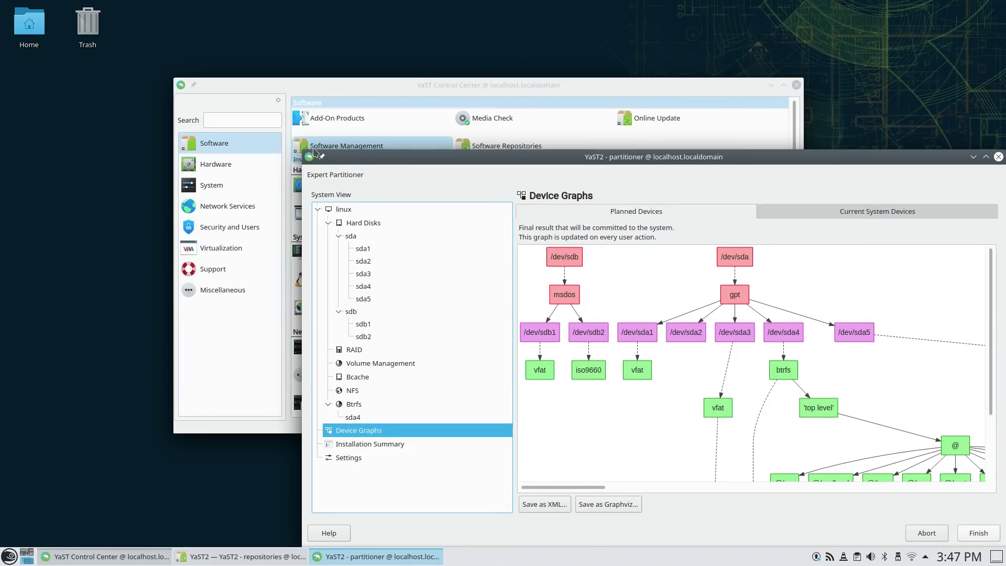
drag(292, 143, 184, 73)
Step: Close the partitioner, open LDAP and Kerberos Client, and move its window top-left
key(alt+F4)
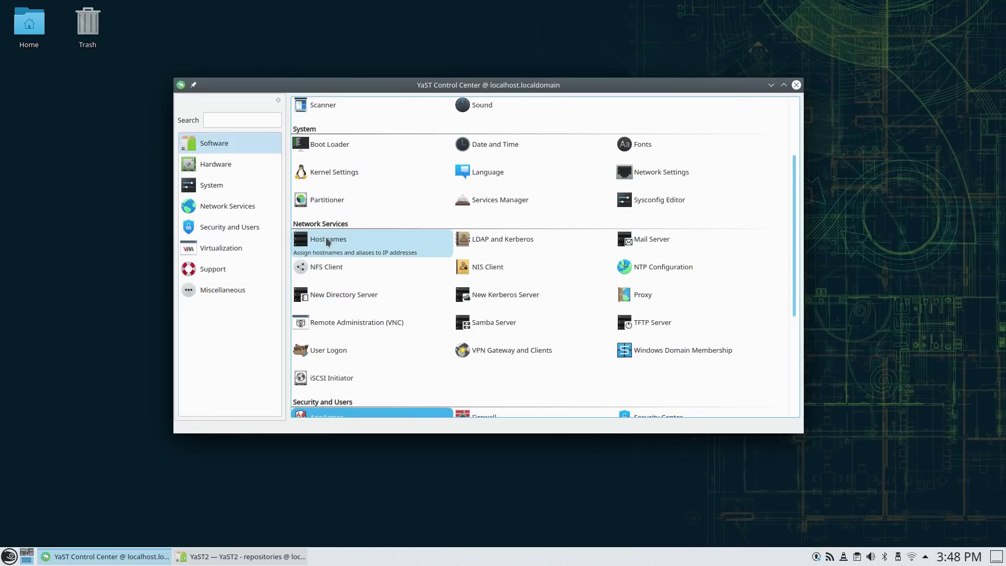
click(522, 247)
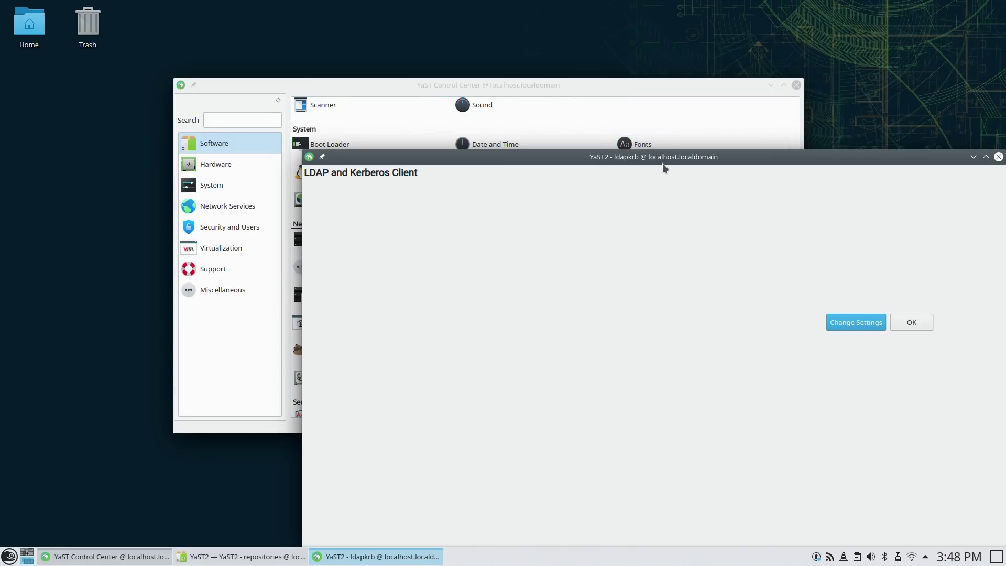
drag(663, 157, 438, 80)
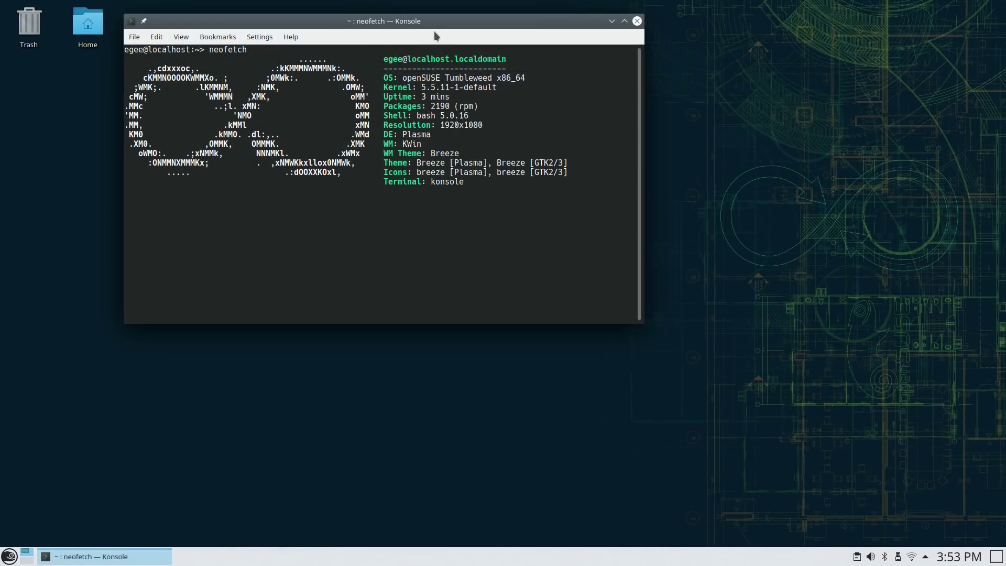
Step: Move the neofetch Konsole window aside and open the available software updates list
drag(506, 40, 577, 61)
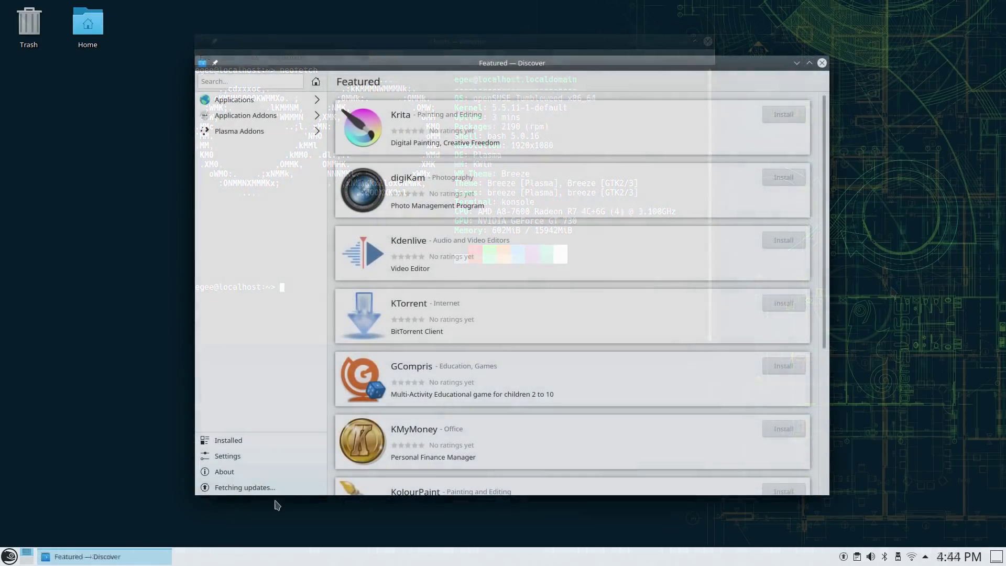
click(262, 488)
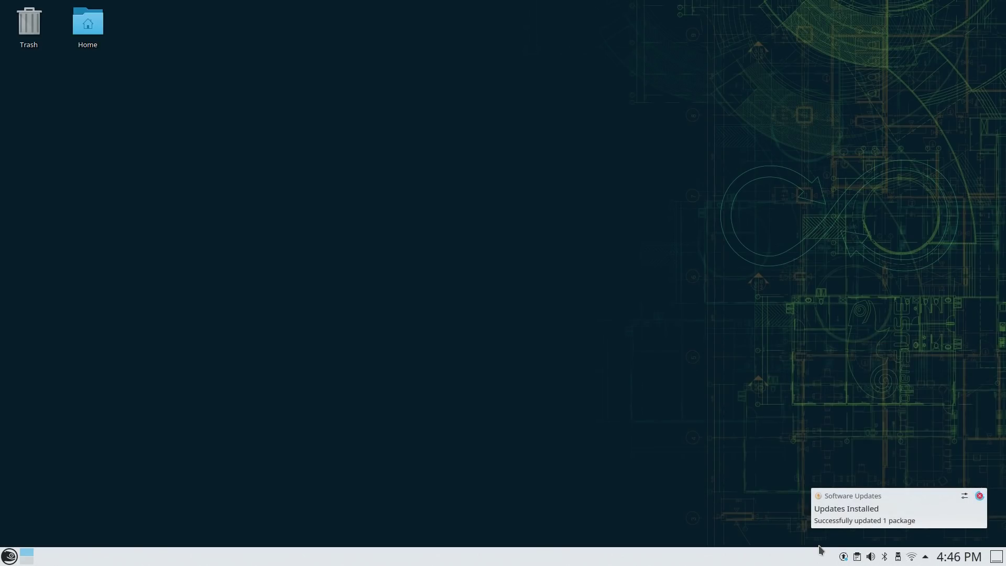
Step: Enable the nVidia Graphics Drivers repository via YaST Software Repositories
click(978, 496)
click(11, 558)
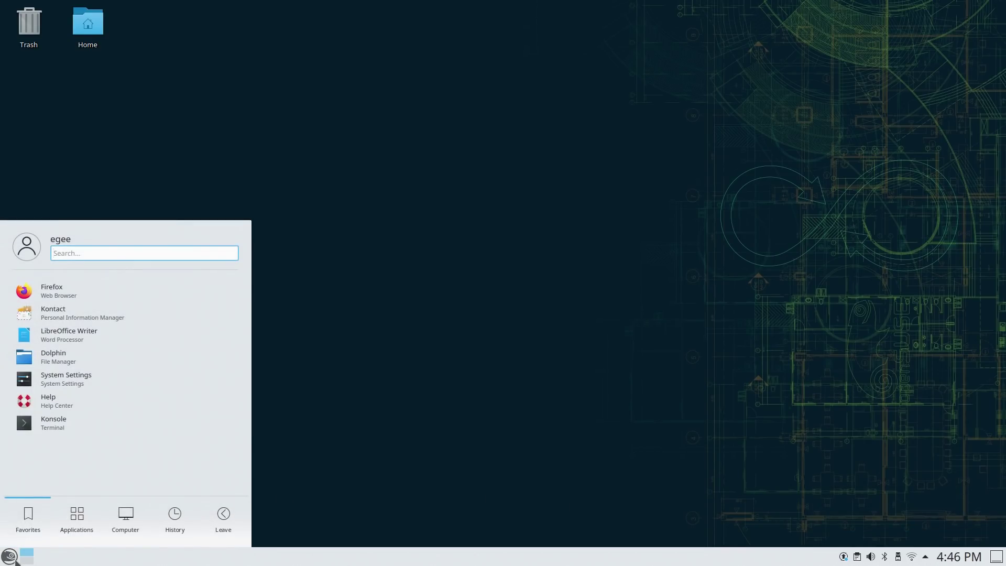
text(repo)
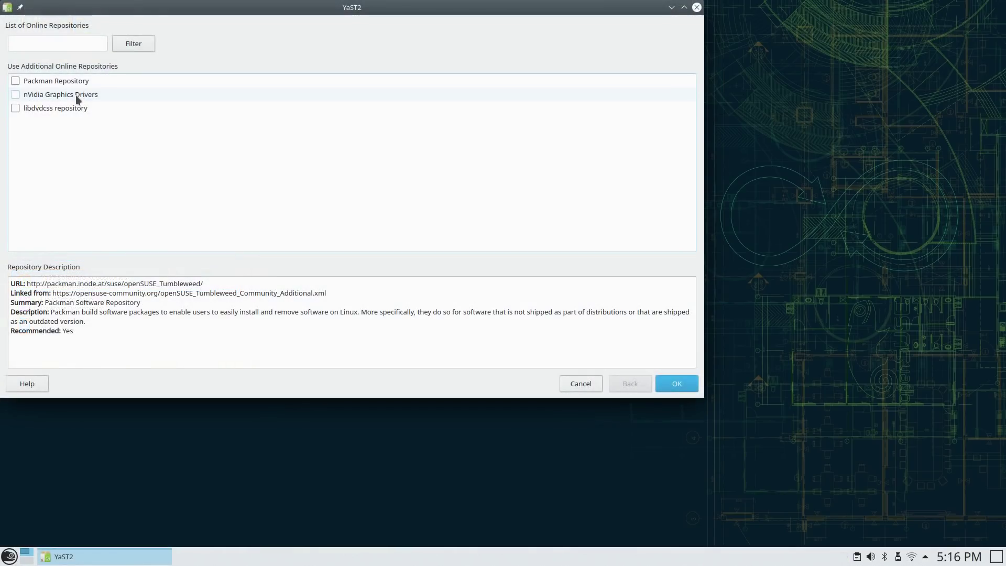
click(75, 95)
click(15, 95)
click(689, 388)
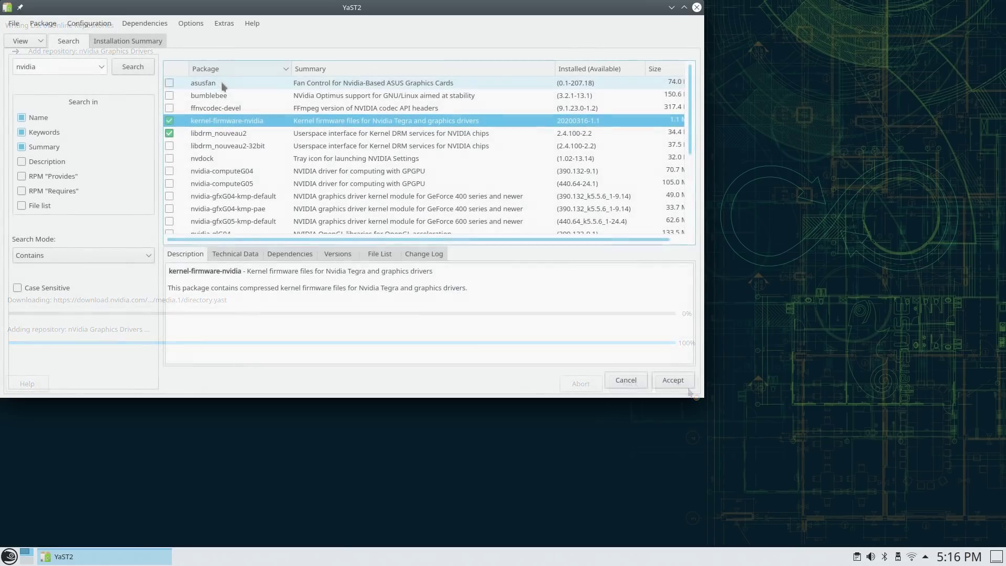
Step: Mark nvidia-glG05 for installation, accept the NVIDIA license, and inspect xf86-video-nv
scroll(222, 112, down, 2)
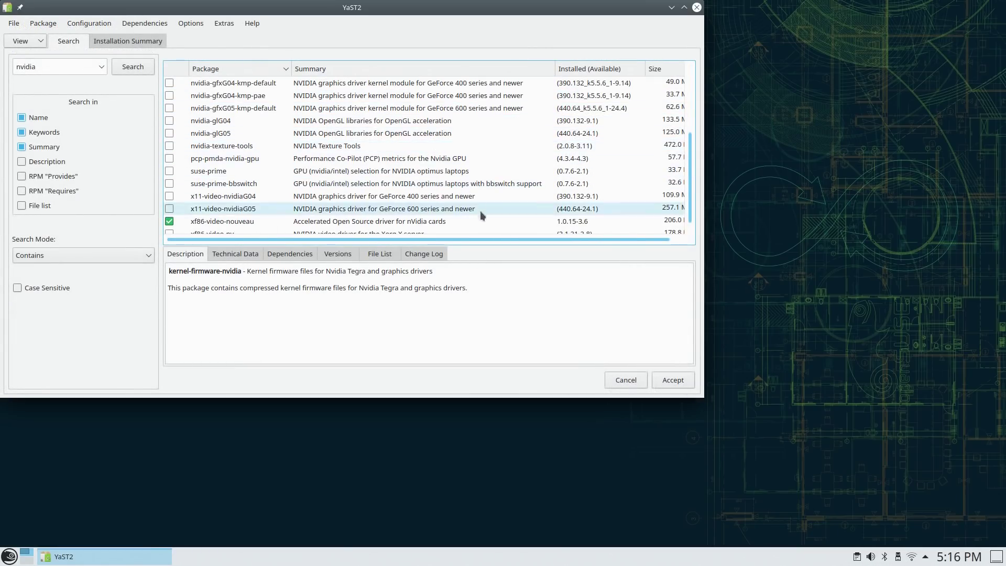
click(527, 135)
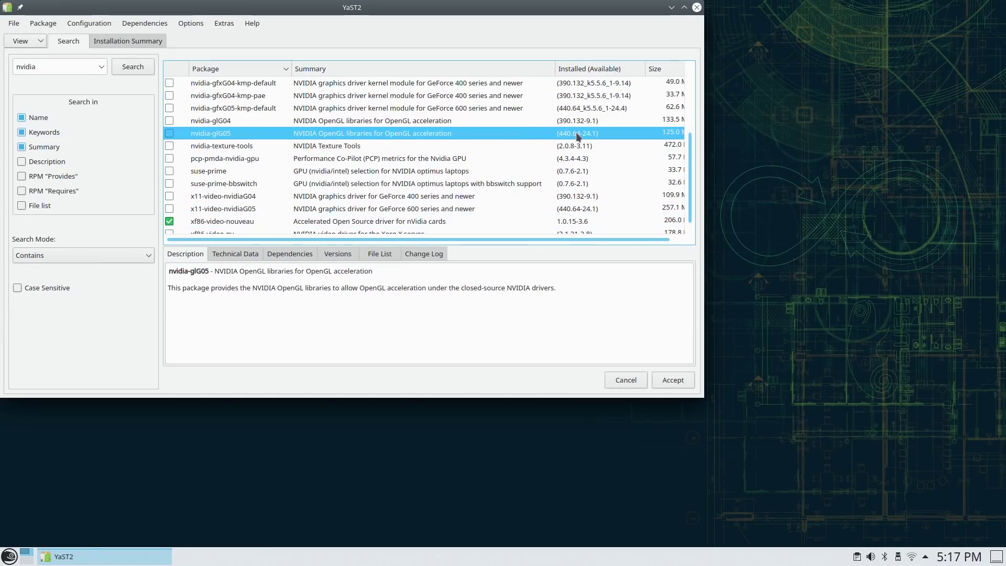
click(169, 133)
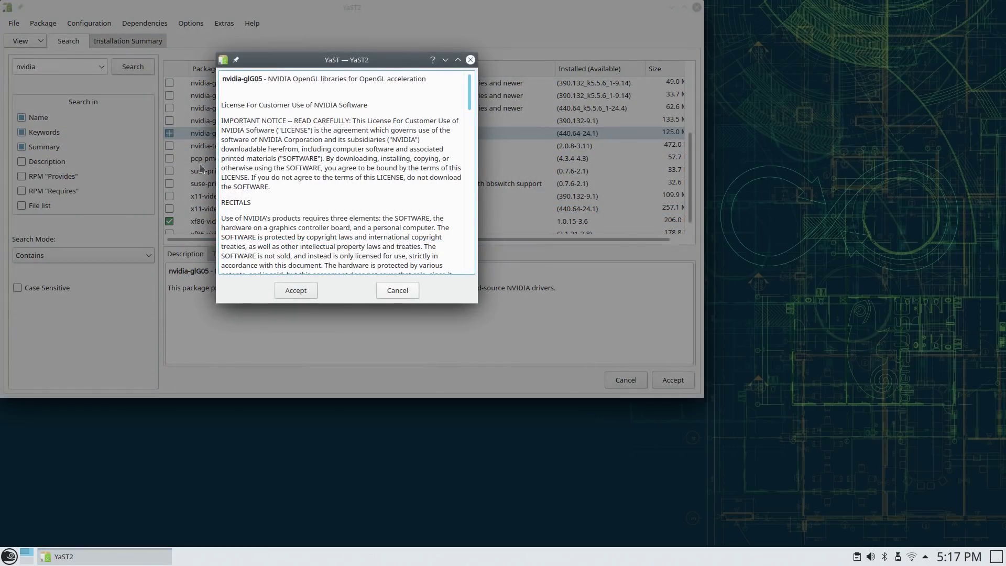
drag(470, 93, 506, 270)
click(316, 290)
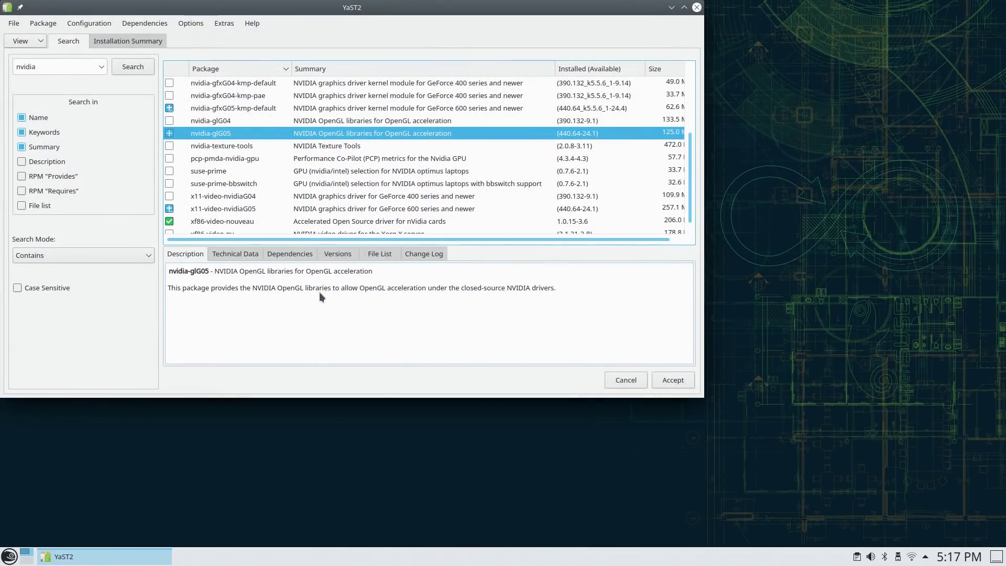
scroll(271, 109, down, 1)
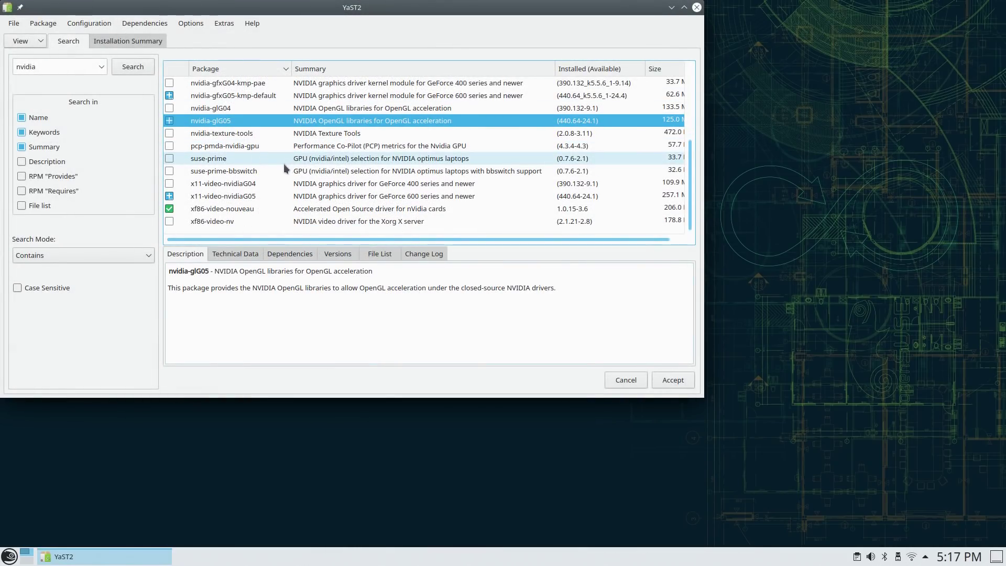
click(234, 221)
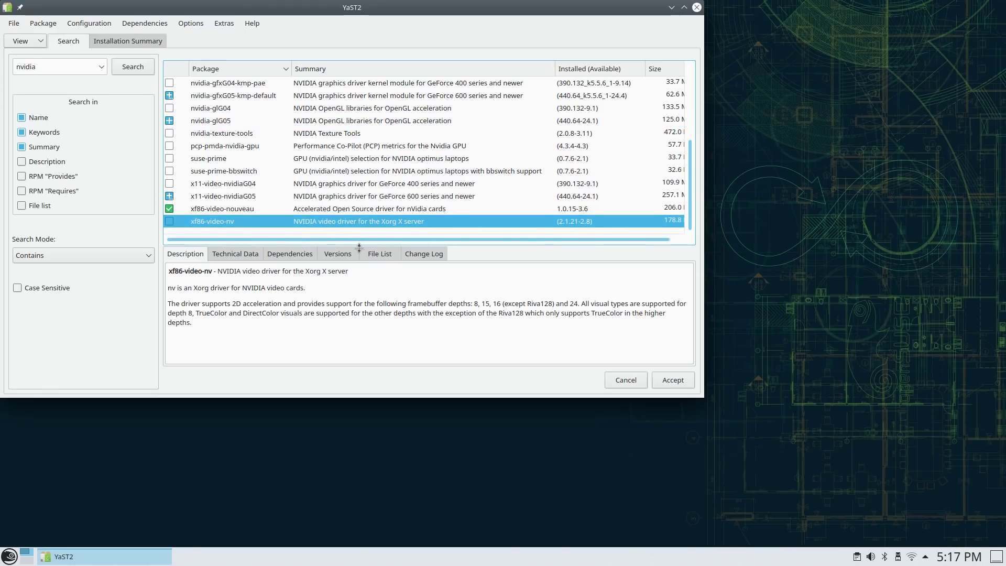
scroll(173, 215, up, 4)
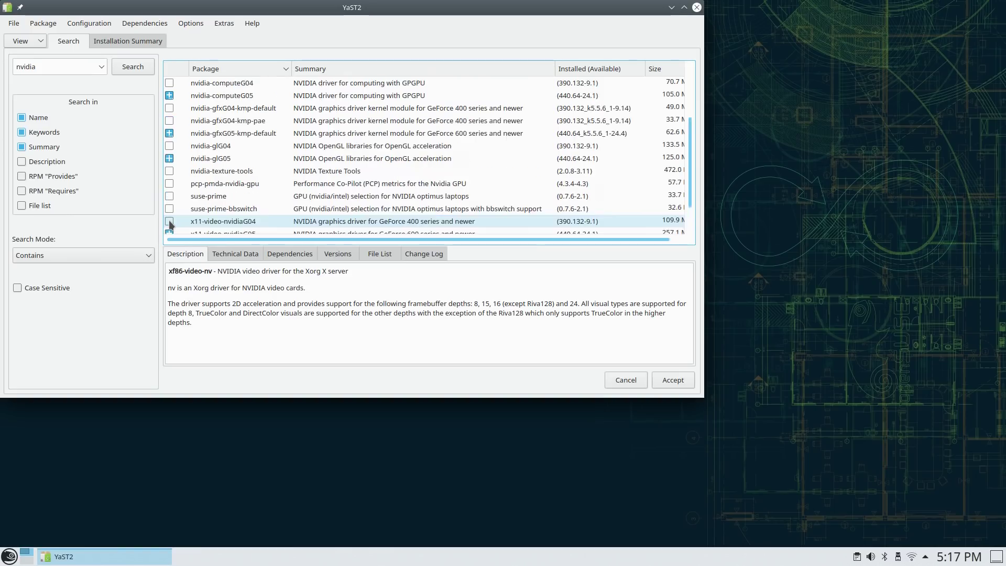
Step: Check ffnvcodec-devel details, then open and safely remove the 14.8 GiB removable drive
click(206, 109)
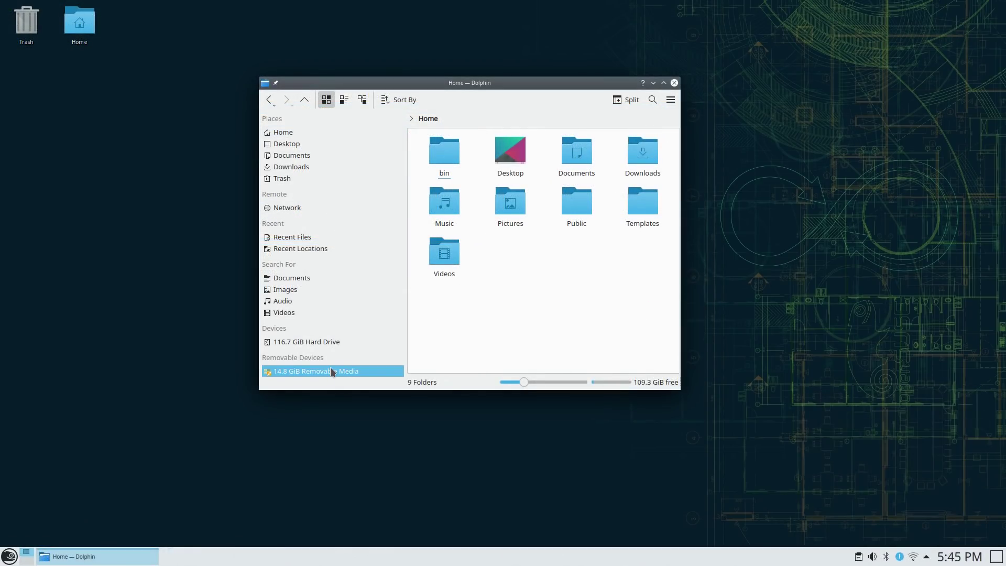
click(317, 367)
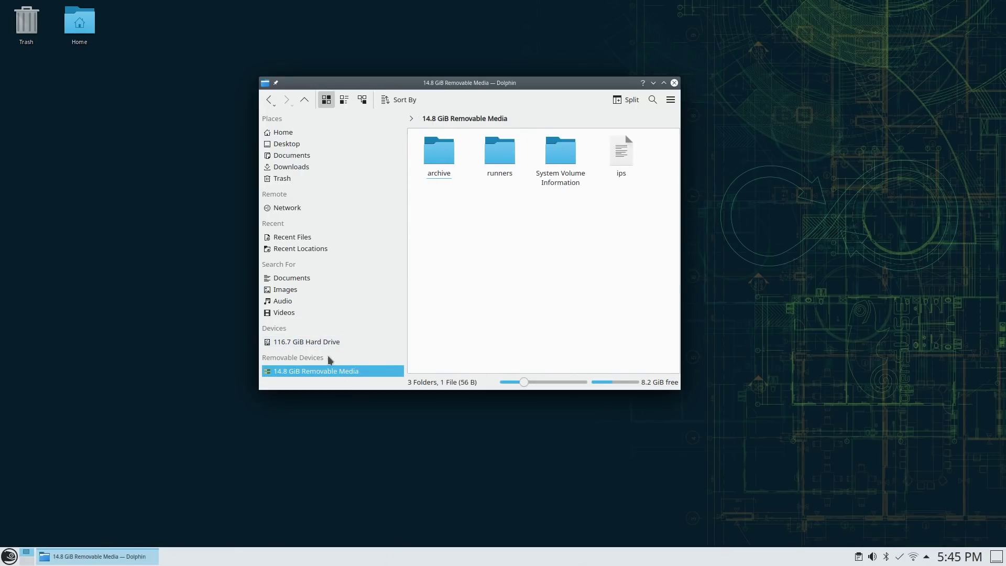
right_click(329, 368)
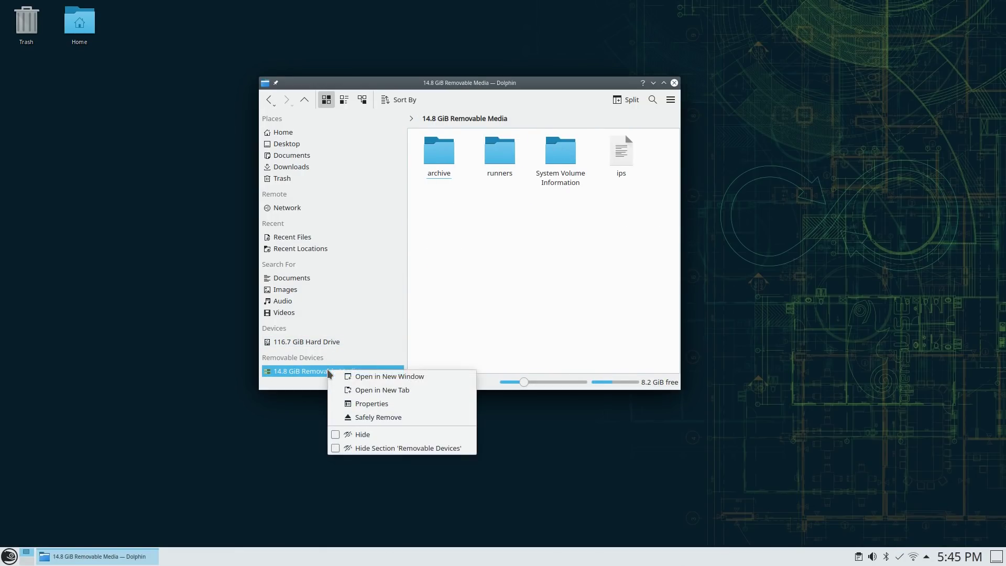
click(372, 422)
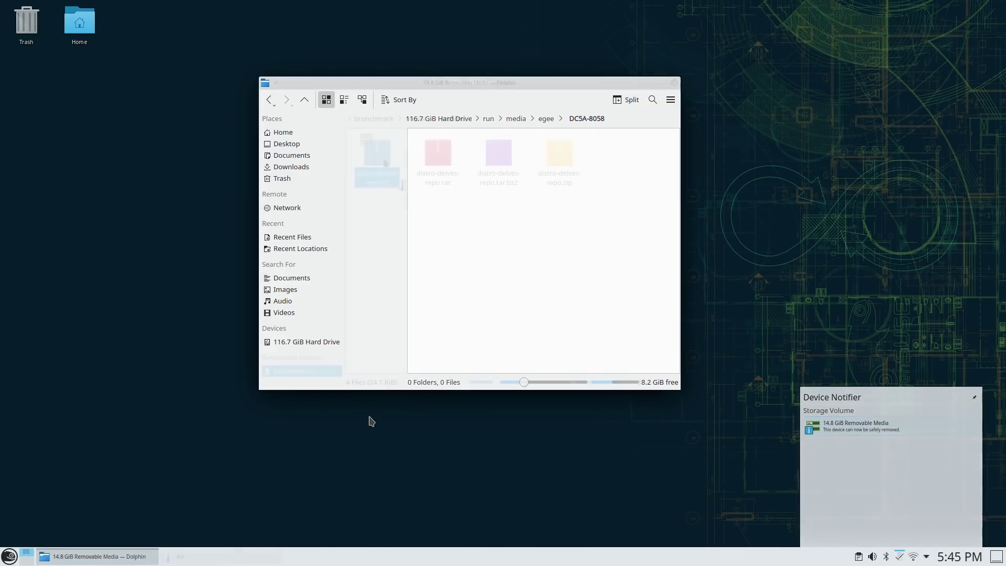
Step: Open the distro-delves-repo .7z, .rar, .tar.bz2 and .zip archives in Ark, then return to Media
double_click(378, 154)
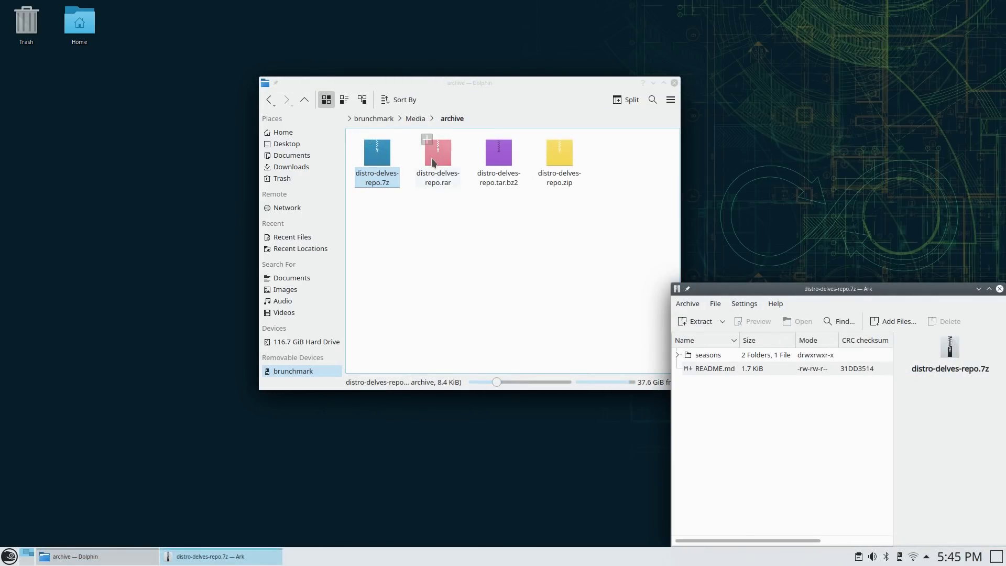
double_click(432, 159)
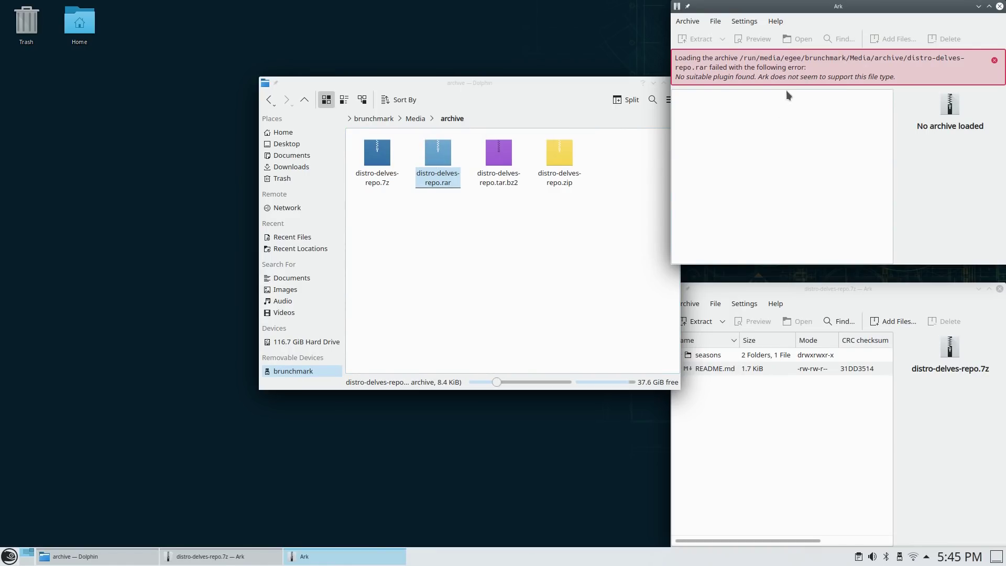
double_click(501, 155)
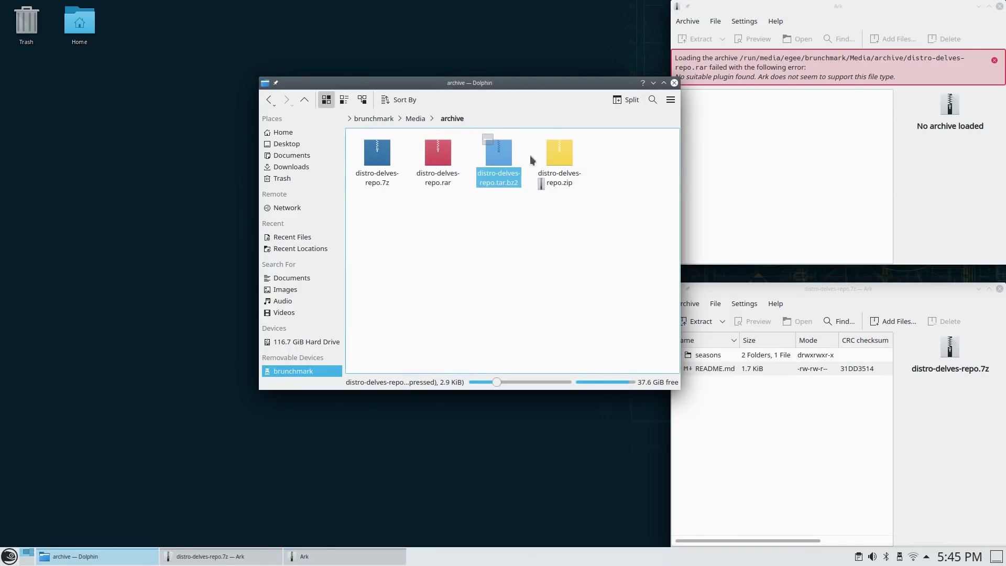
double_click(556, 160)
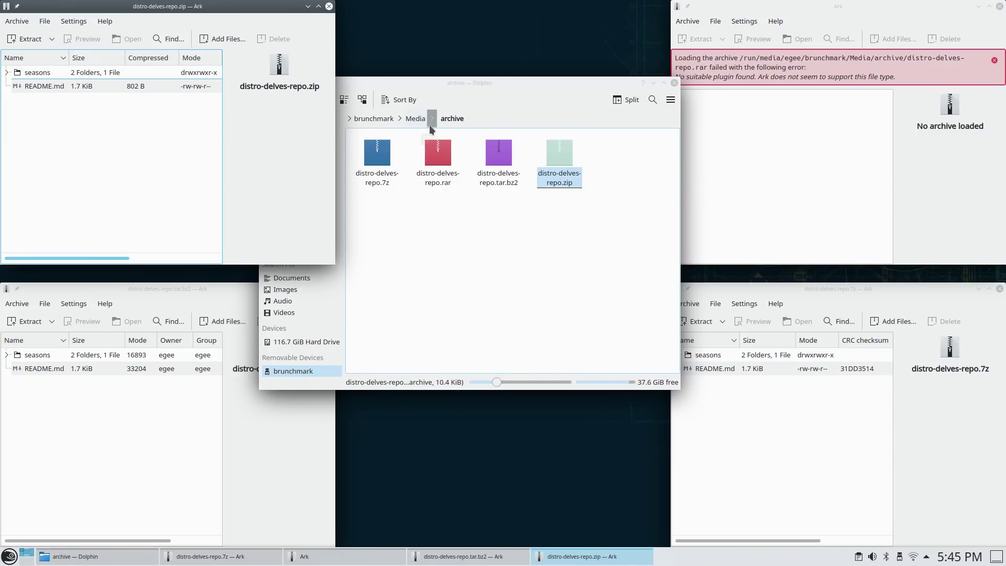
click(417, 118)
Step: Play the episode's m4a, wav and wma audio versions and the wmv sample video in VLC
double_click(439, 152)
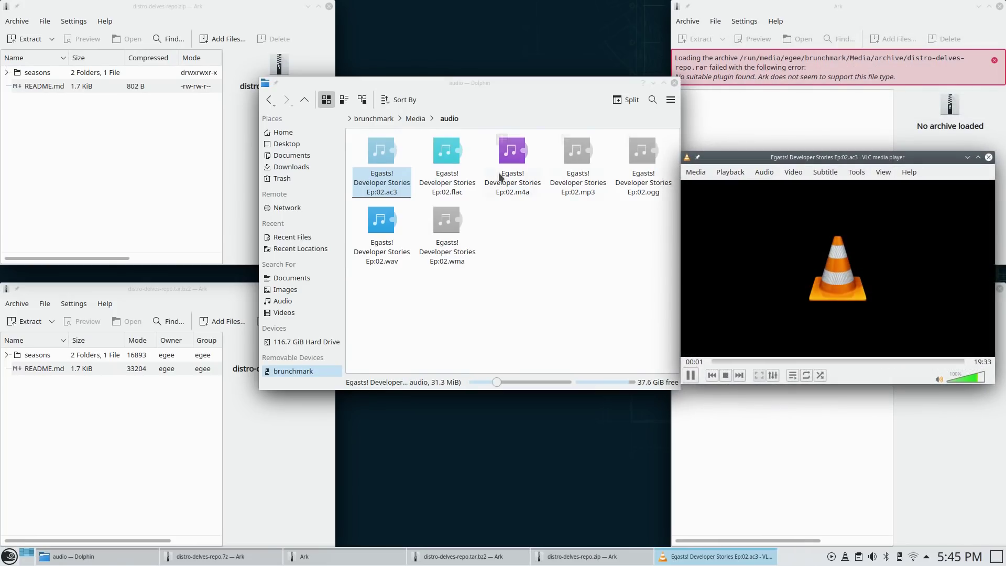
double_click(518, 155)
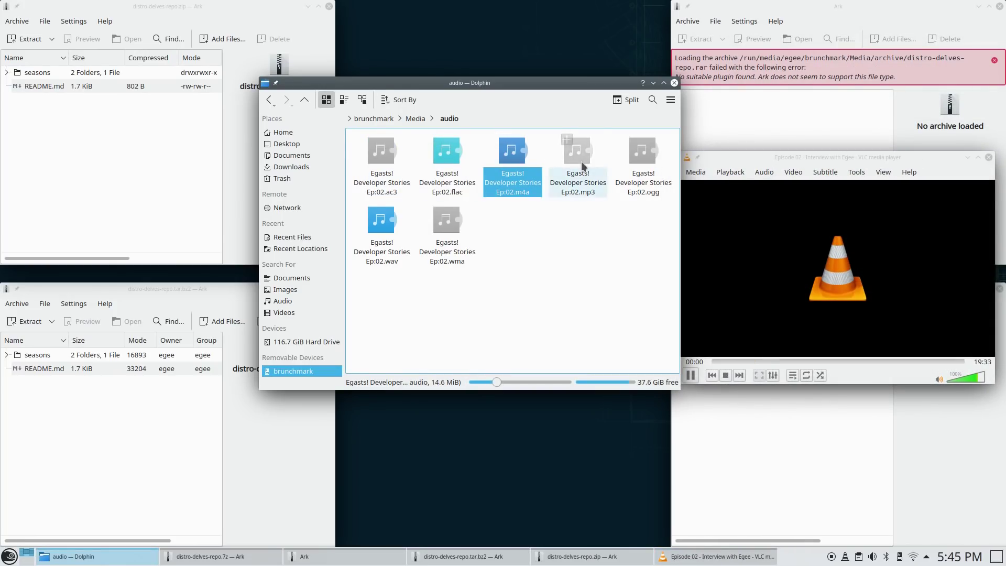
click(375, 237)
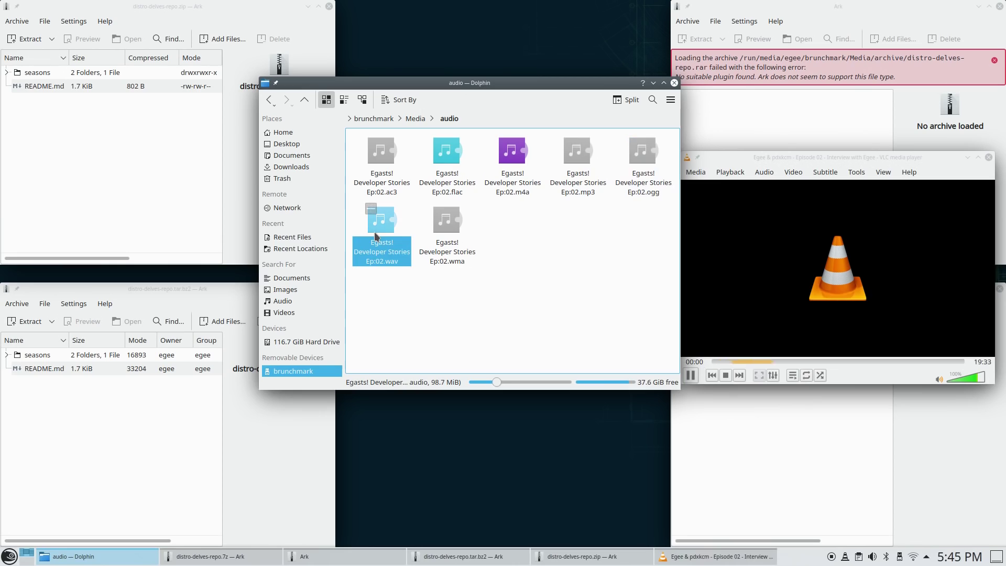
double_click(448, 231)
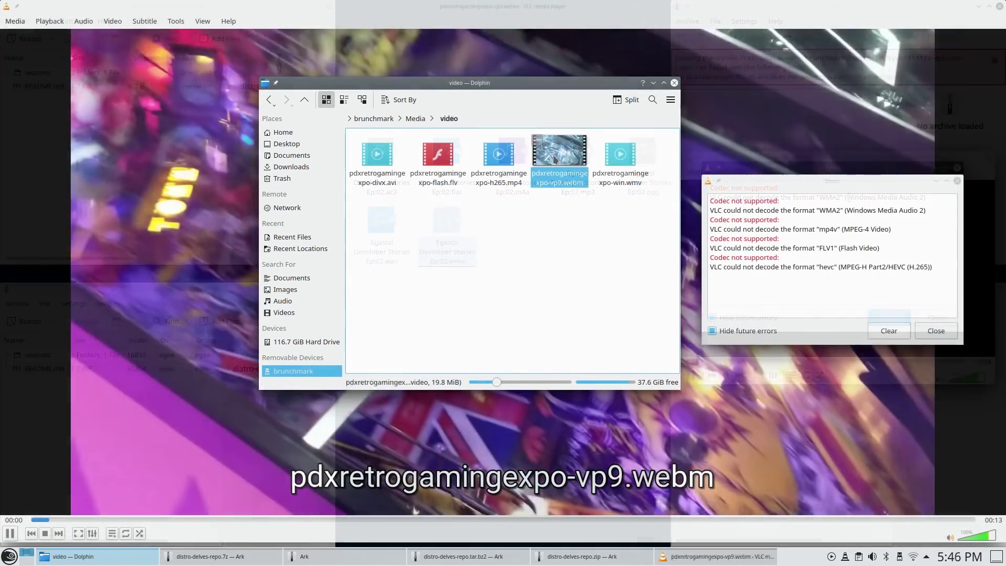
click(623, 168)
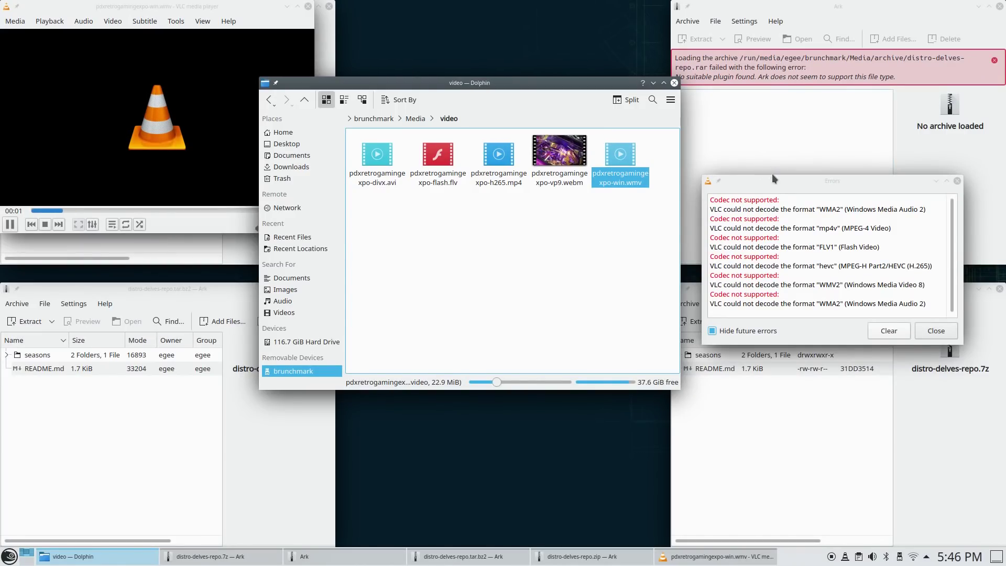
Step: Bring the codec errors list forward and make it taller
click(773, 174)
click(801, 186)
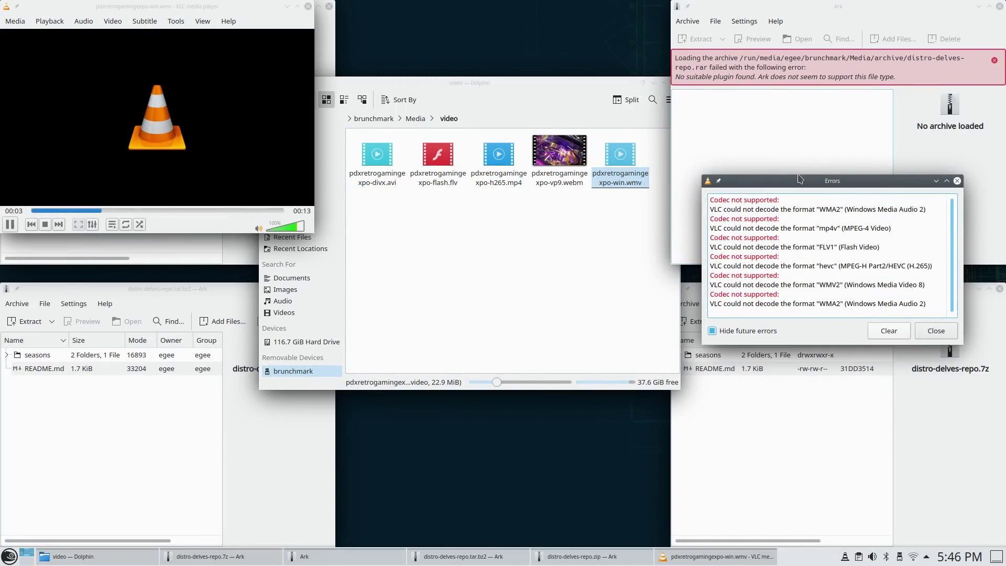
drag(799, 174, 798, 123)
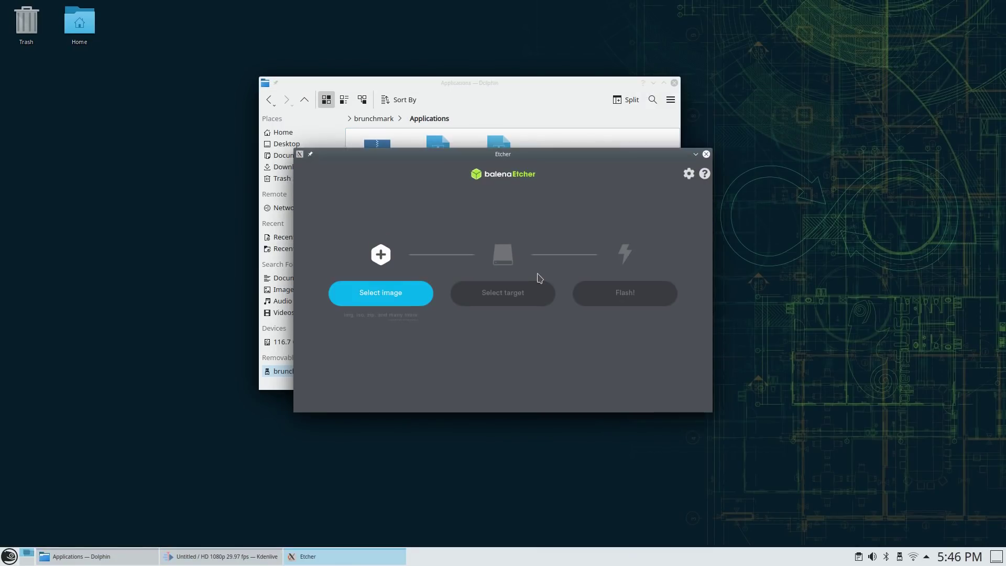
Step: Reveal Kdenlive behind Etcher, then report the Discover crash and view its developer information
key(alt+Tab)
key(alt+Tab)
drag(513, 158, 765, 69)
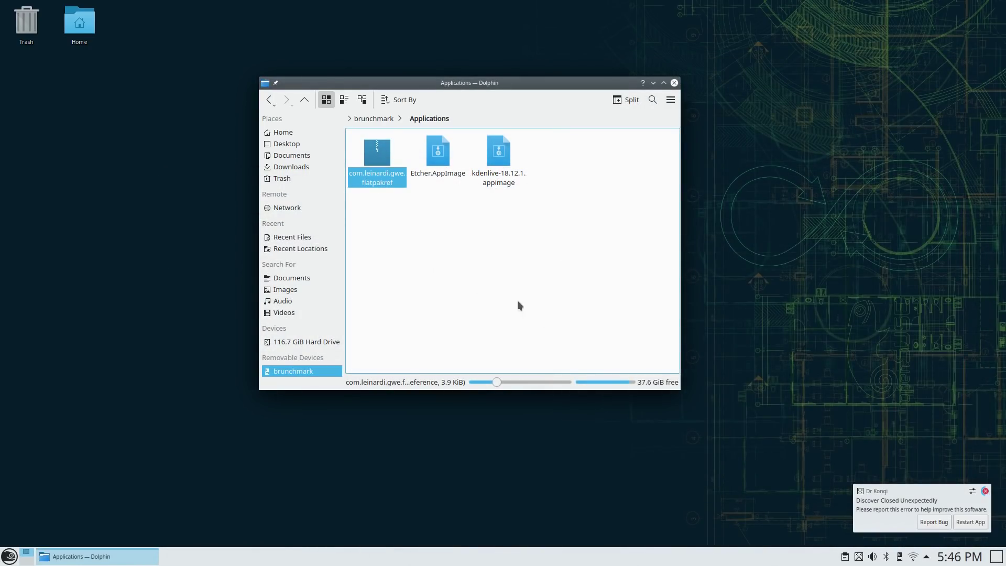
click(932, 523)
click(401, 167)
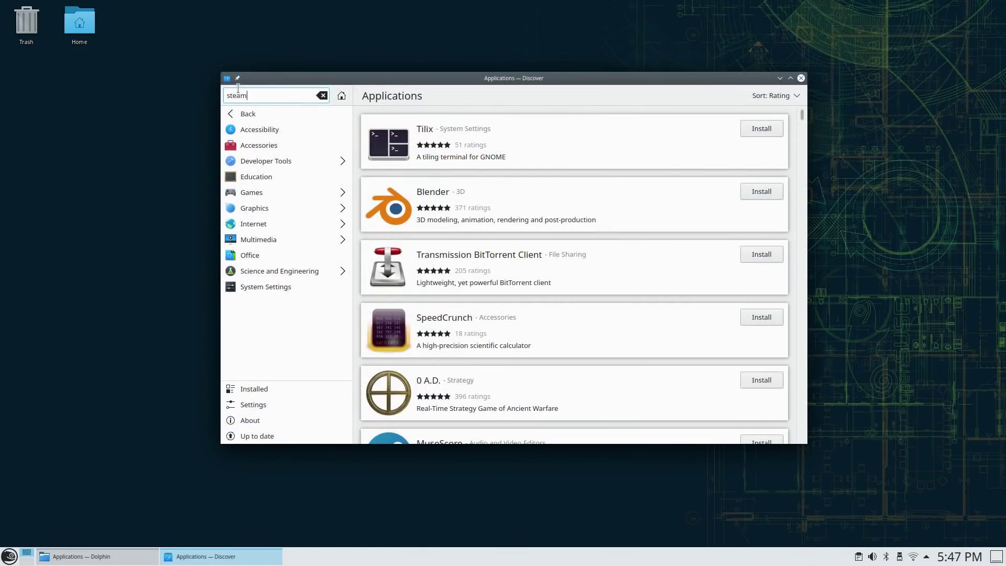
Step: Install the Steam client from Discover and start a new catalogue search
click(772, 128)
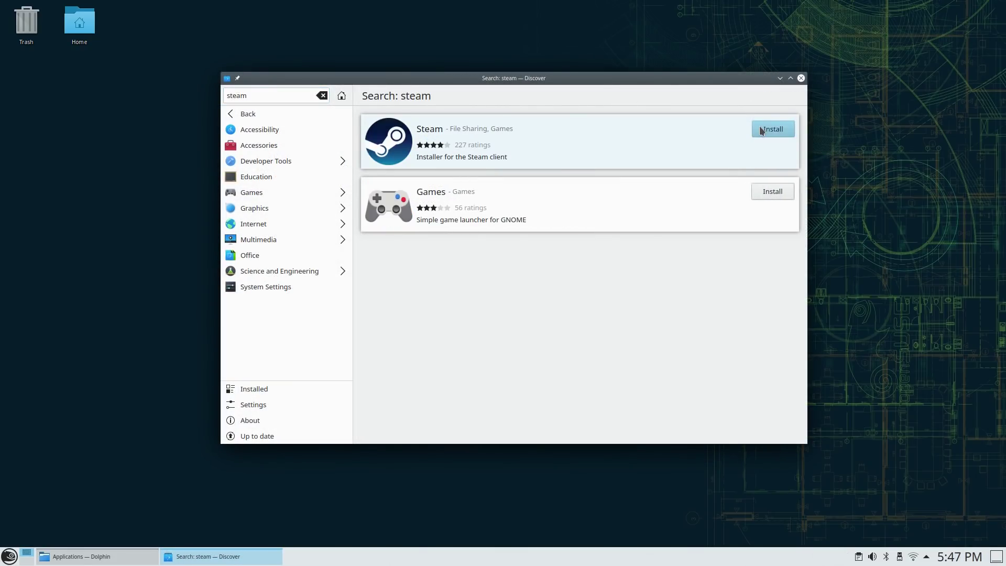
click(262, 94)
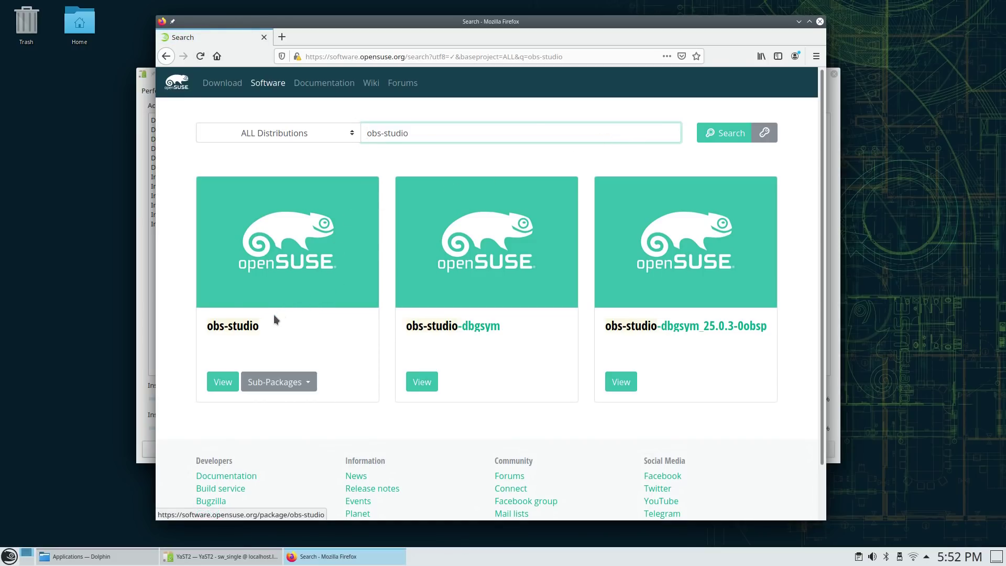
Step: Open the obs-studio package page, finish the YaST installation report, and scroll down the page
click(244, 325)
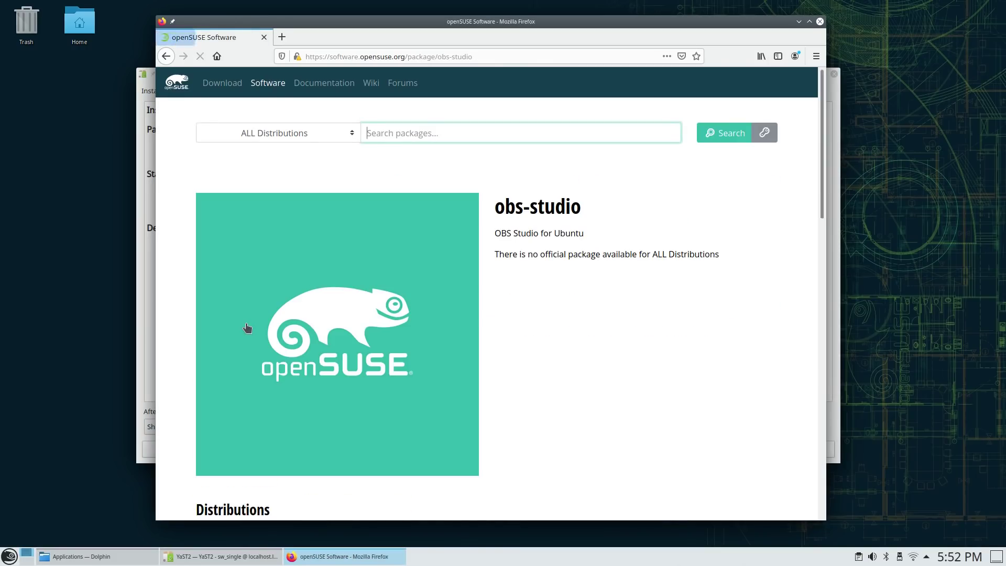
click(138, 368)
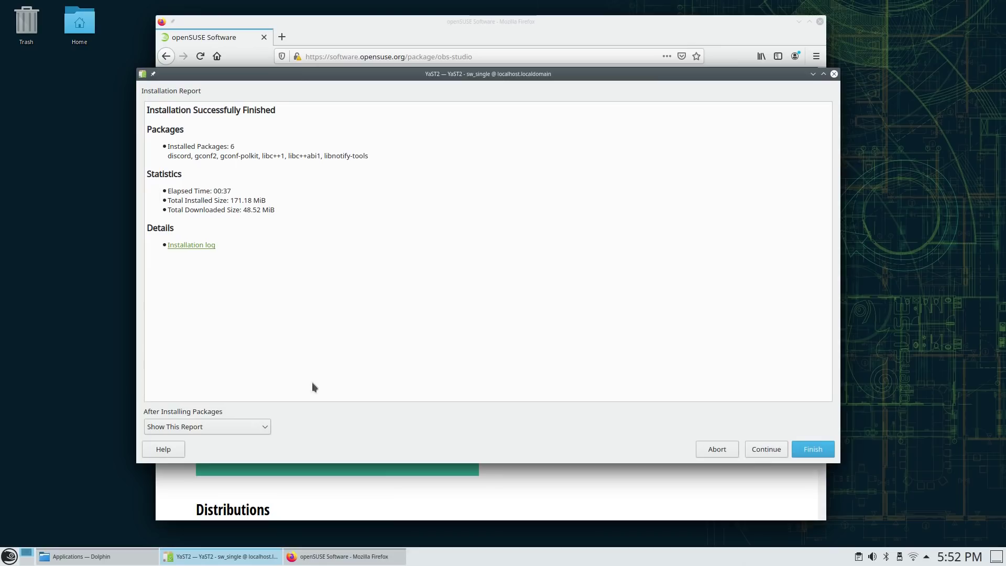
click(809, 444)
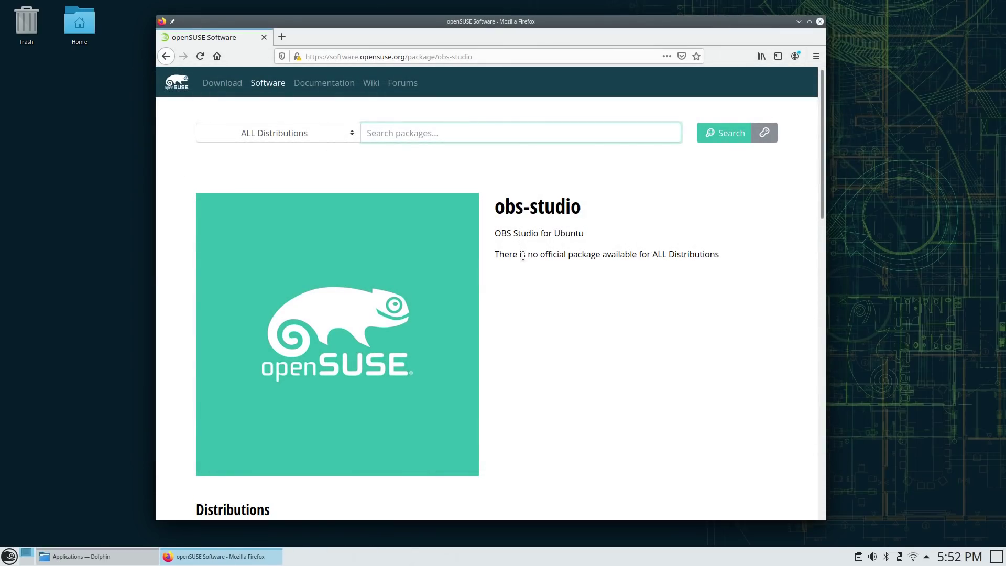
scroll(544, 256, down, 6)
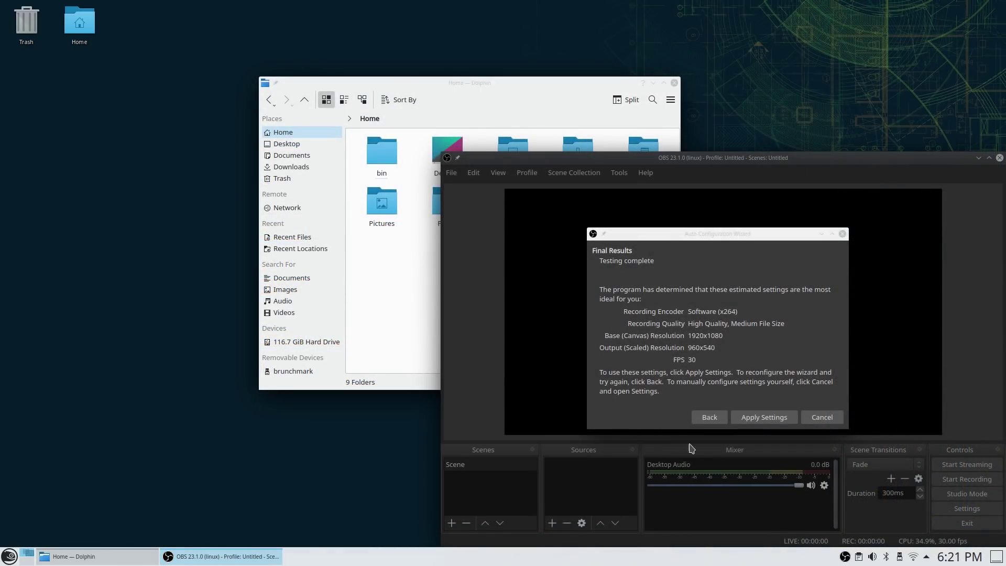
Step: Accept OBS's recommended recording settings and add a screen capture source
click(780, 416)
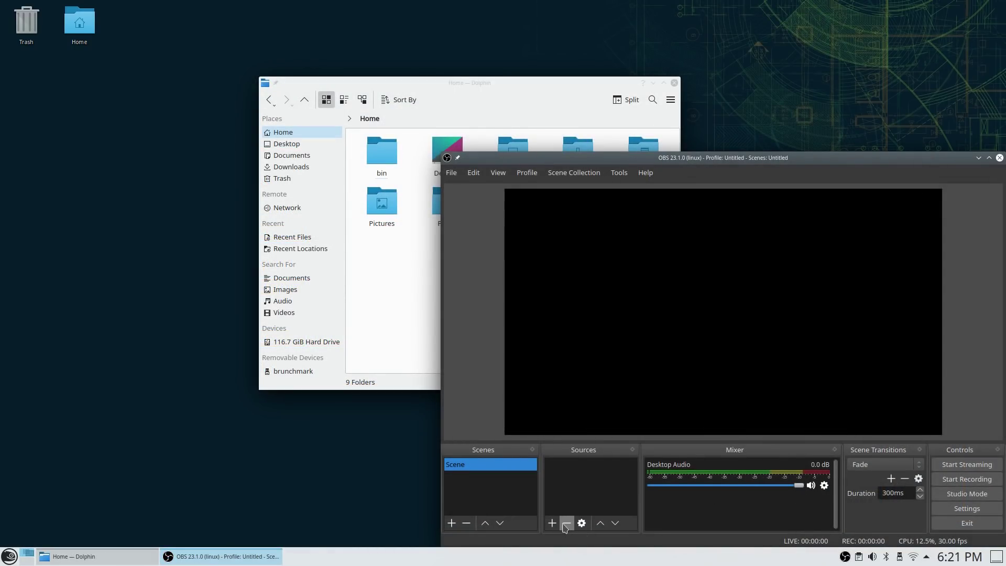
click(550, 524)
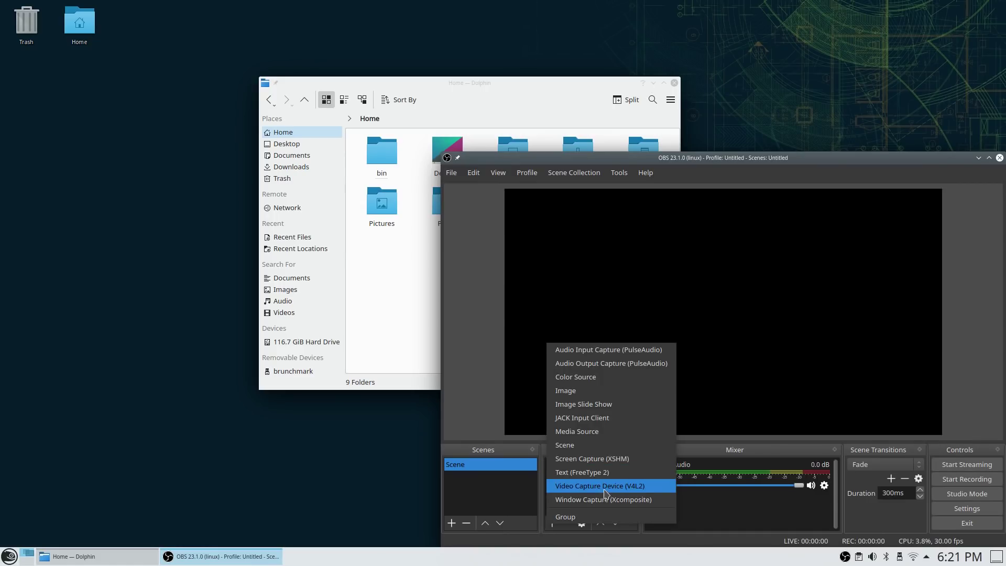
click(589, 459)
click(724, 404)
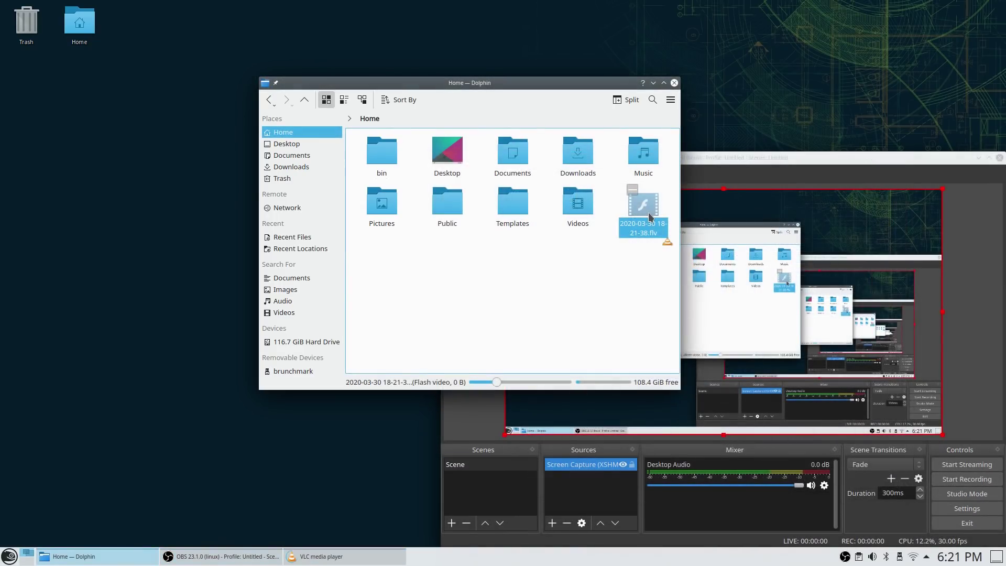
Step: Play the new flv test recording, scrub through it, and close the video player
double_click(643, 225)
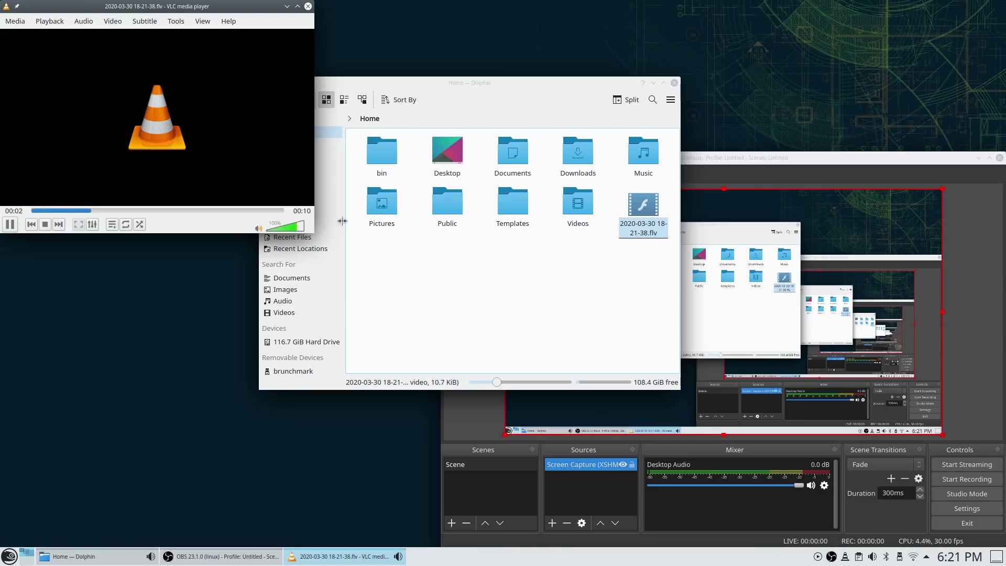
click(209, 210)
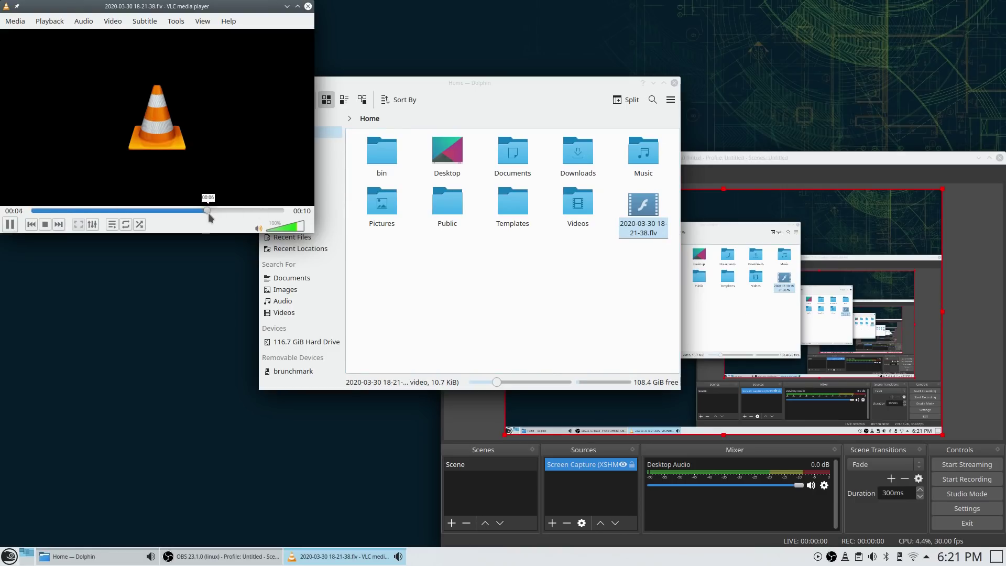
click(87, 211)
click(59, 211)
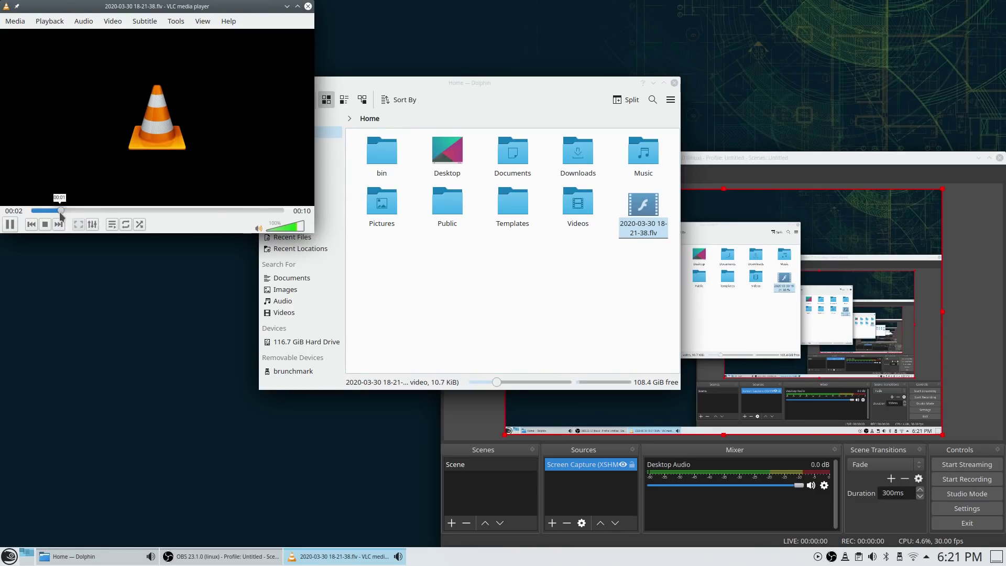
click(308, 6)
Step: Show OBS Settings' Output section with recording quality and the flv format
click(976, 513)
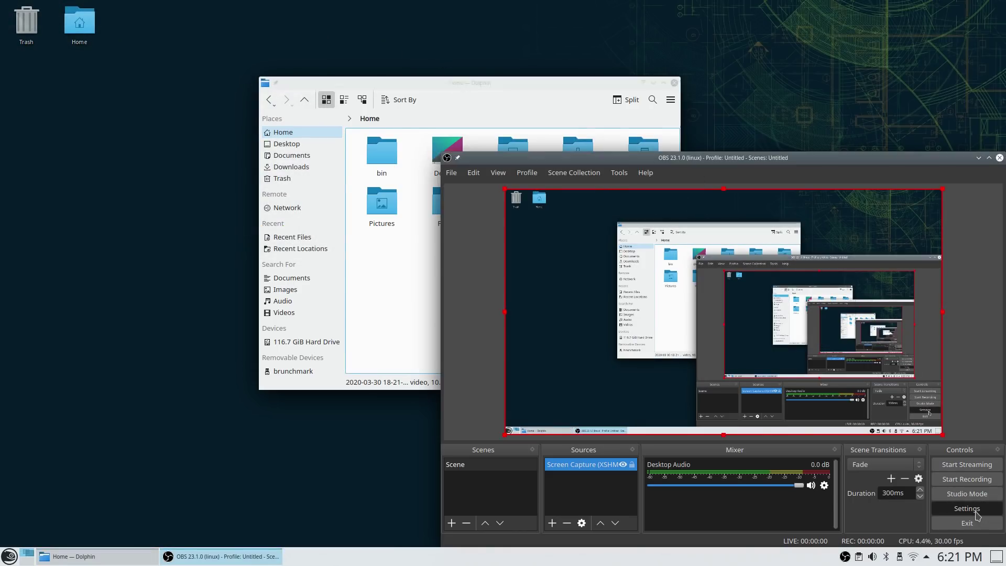
click(976, 513)
click(501, 192)
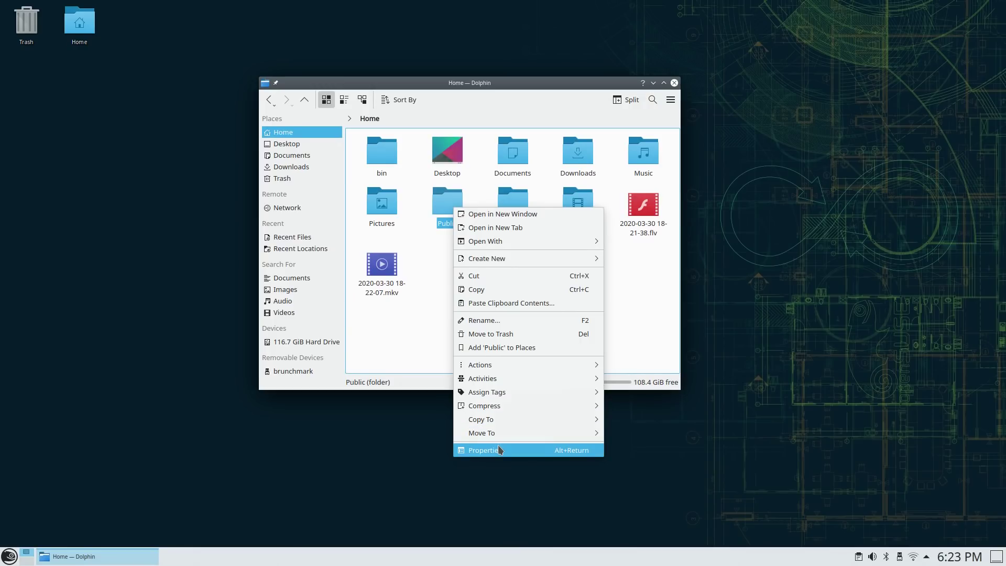
Step: Enable local network sharing of the Public folder with guests allowed
click(498, 447)
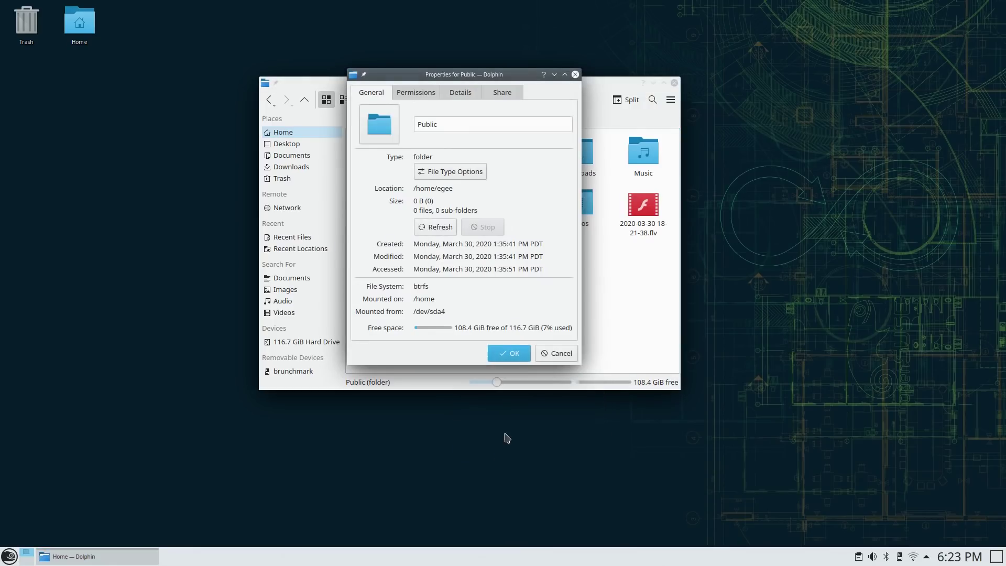
click(494, 93)
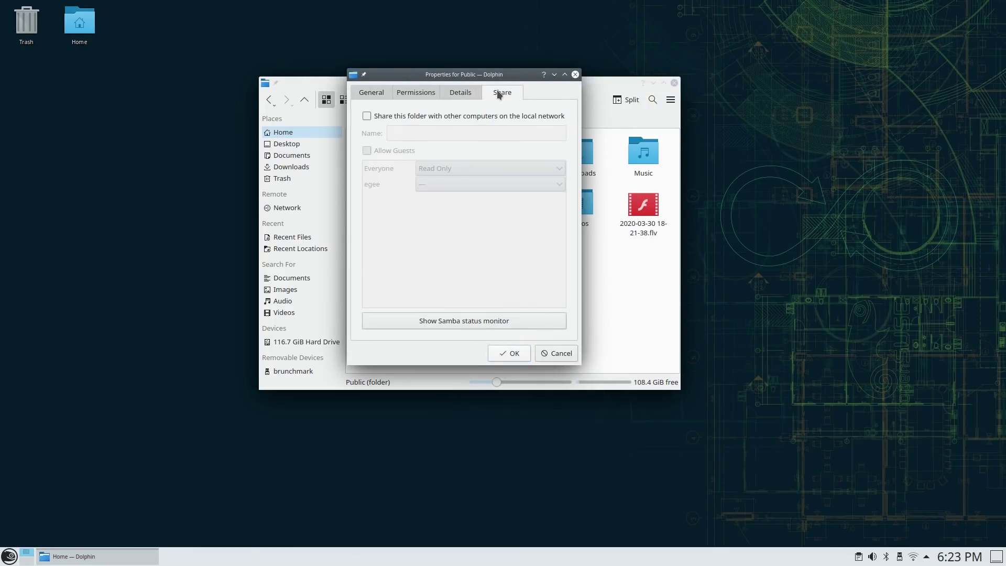
click(477, 116)
click(394, 150)
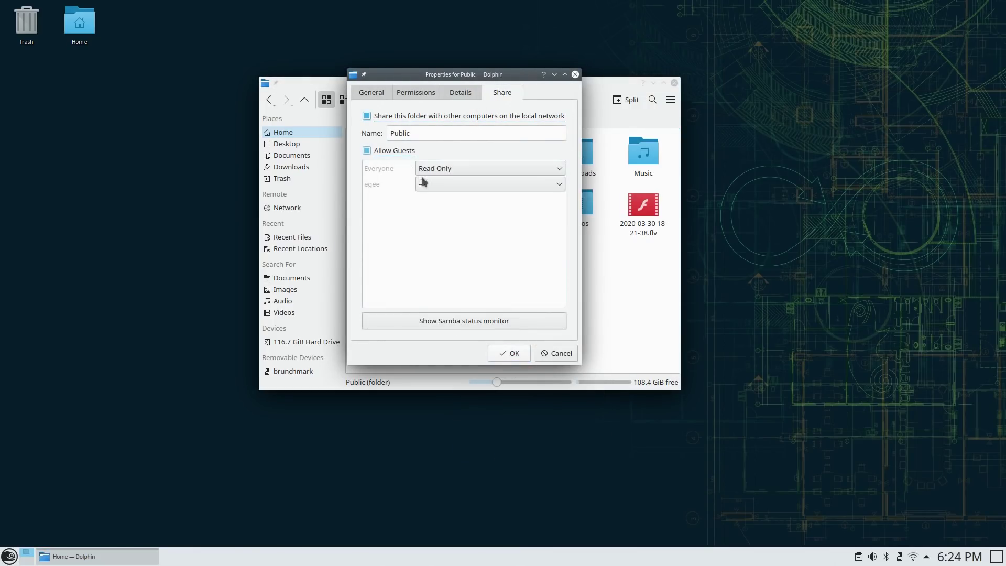
click(482, 323)
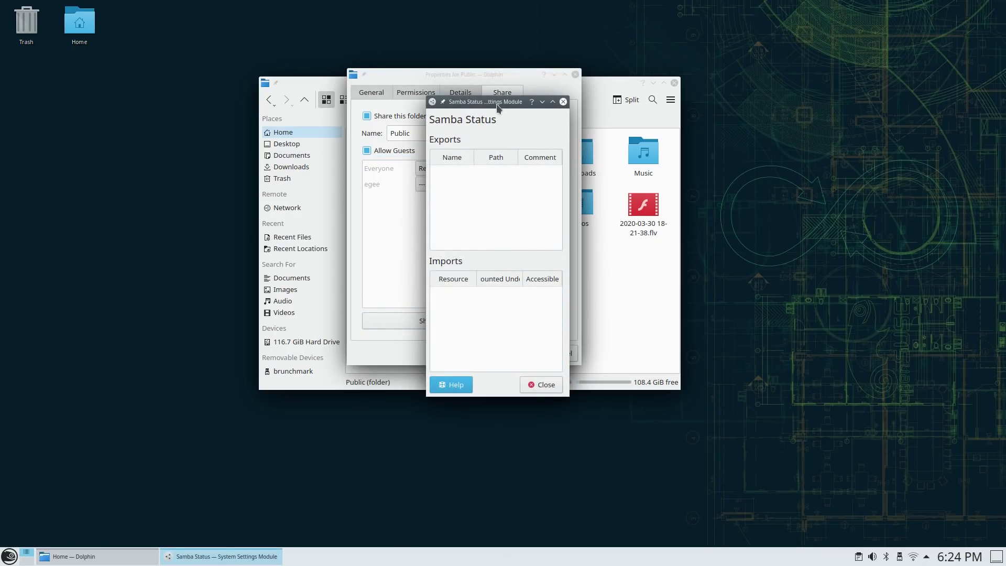
drag(498, 107, 681, 81)
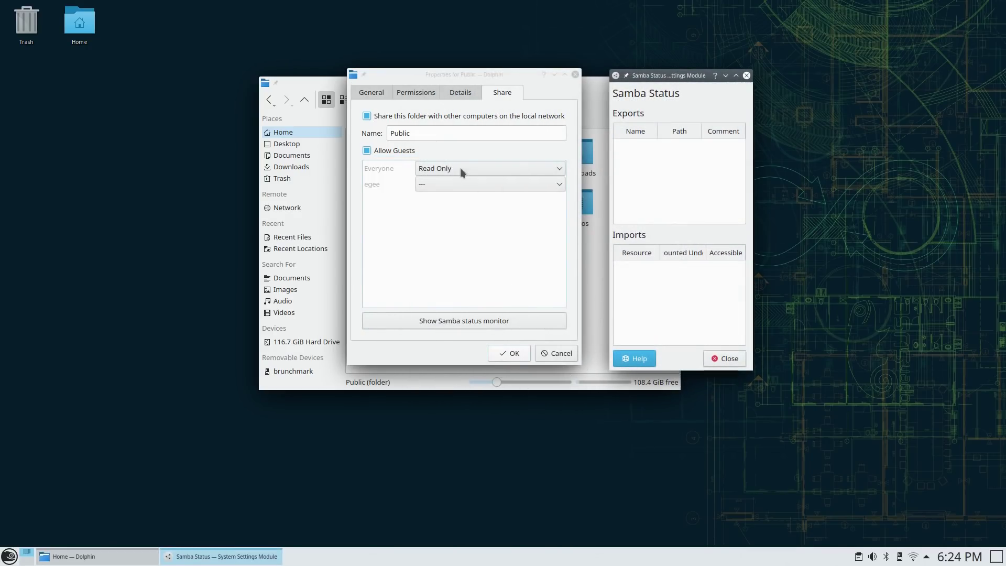
click(445, 180)
Step: Give Everyone and the user account Full Control, apply, and close Samba status
click(443, 174)
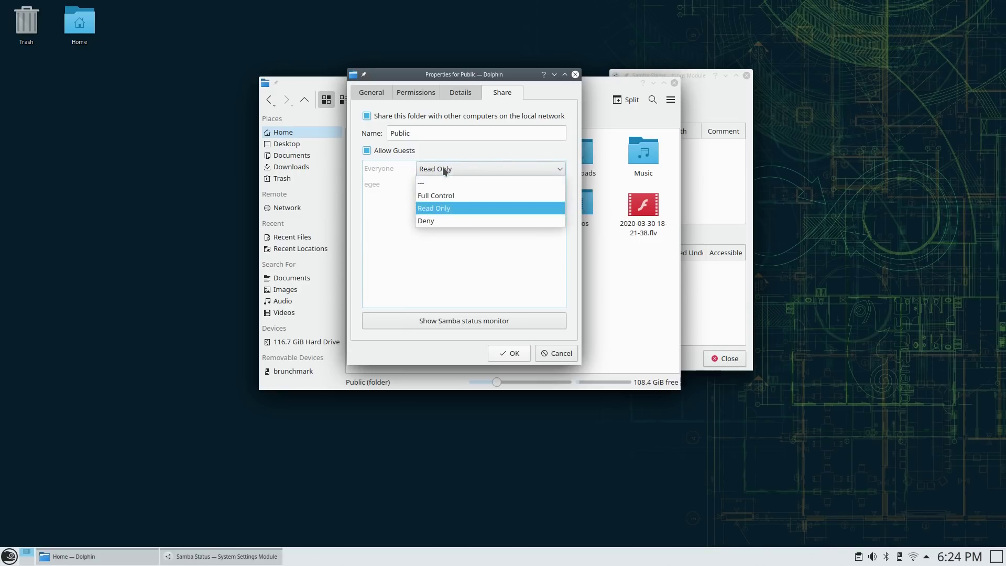
click(454, 199)
click(451, 187)
click(456, 211)
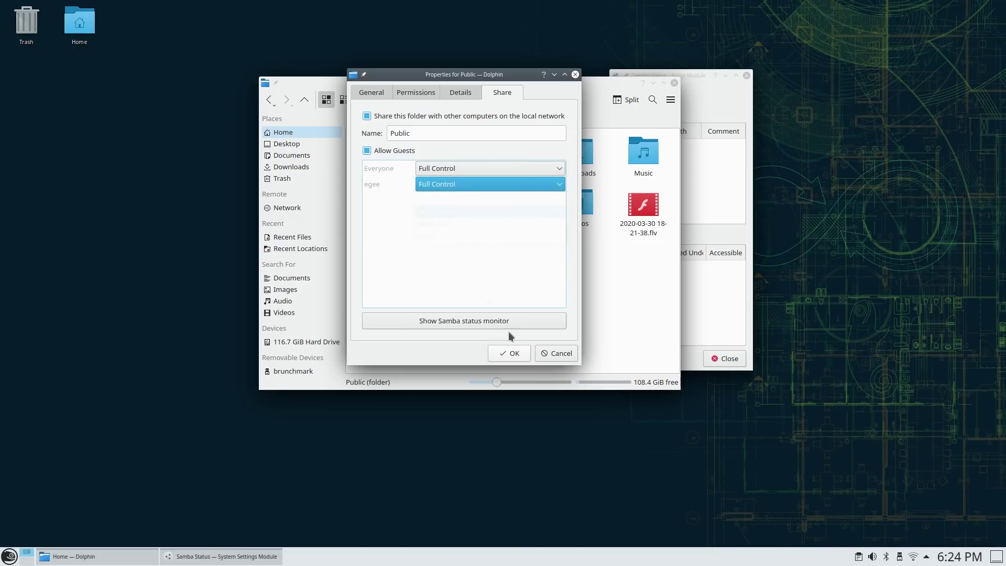
click(513, 354)
click(720, 306)
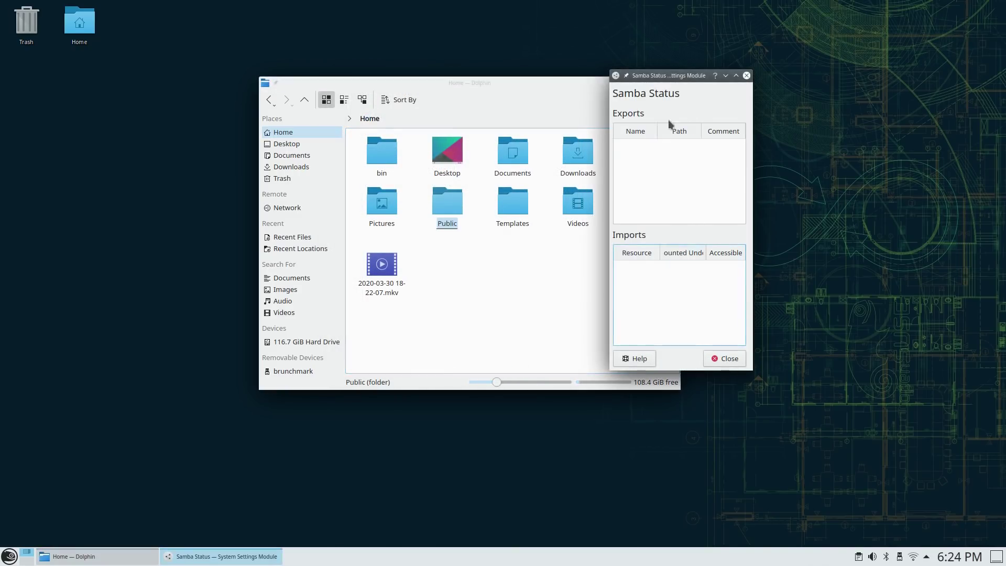
click(730, 361)
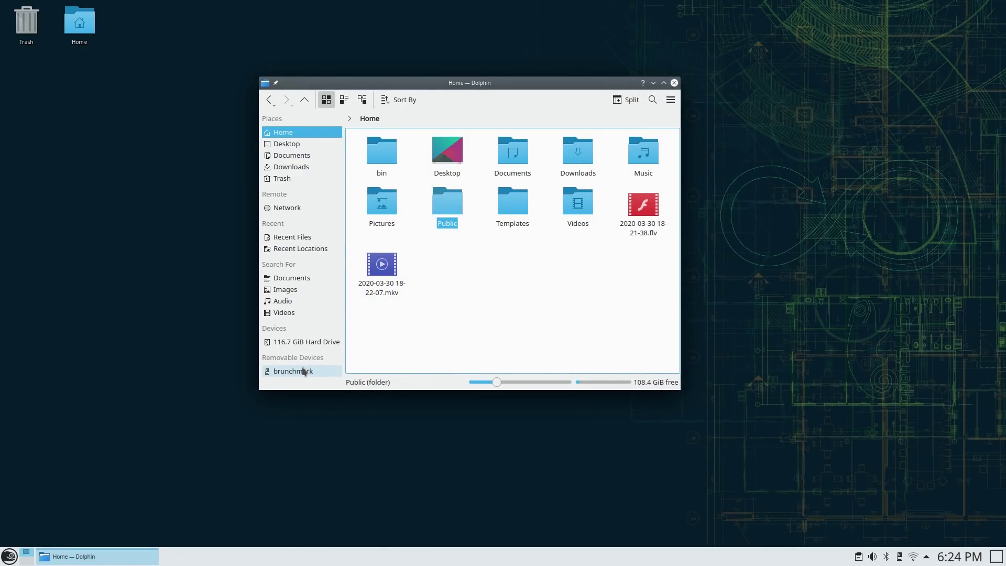
Step: Browse up to the remote machine's root folder, then quit Dolphin despite open tabs
drag(604, 312, 388, 141)
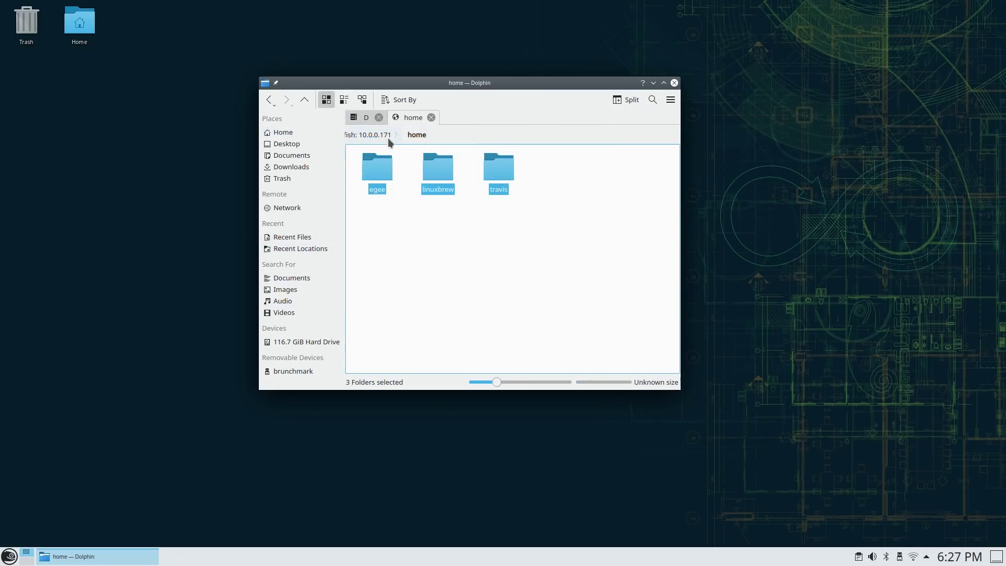
click(388, 137)
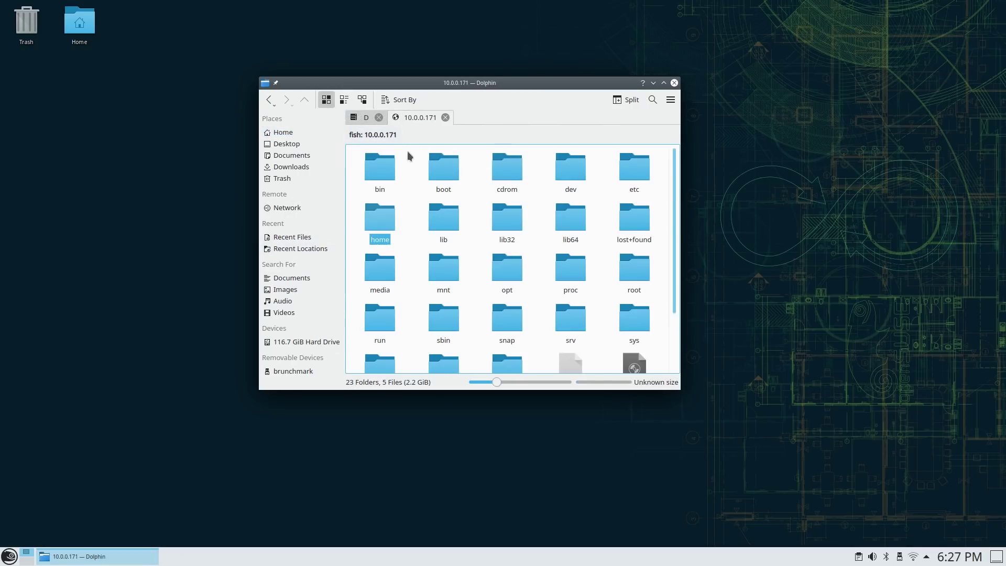
click(675, 85)
key(super)
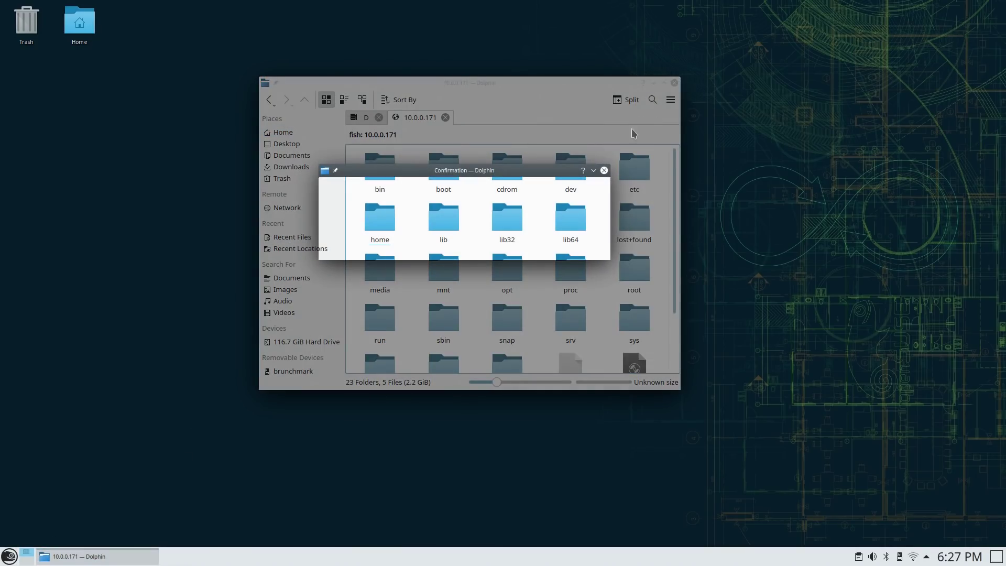
Step: Open Printers settings via a 'printer' search, check sharing preferences, and start adding a printer
text(printer)
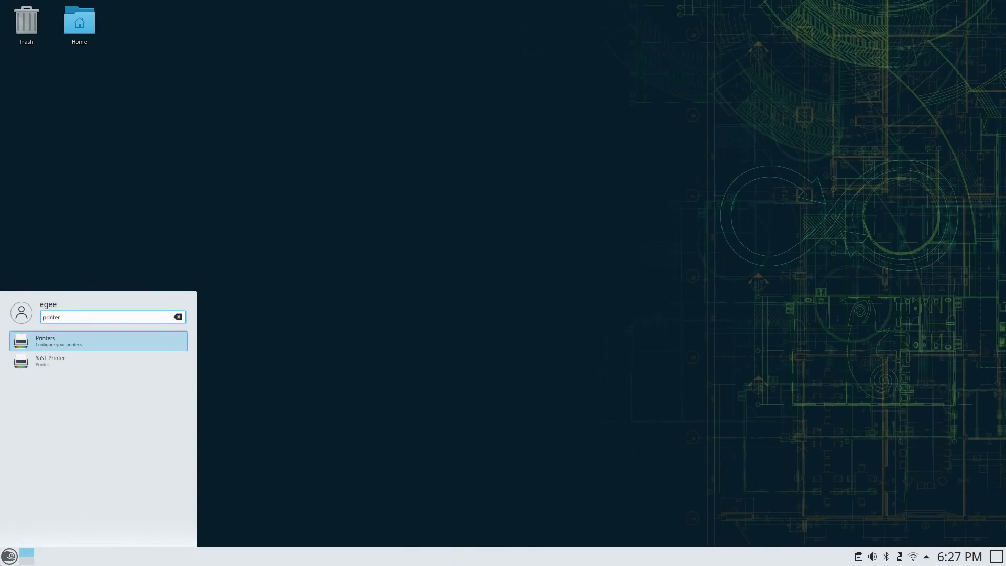
key(Return)
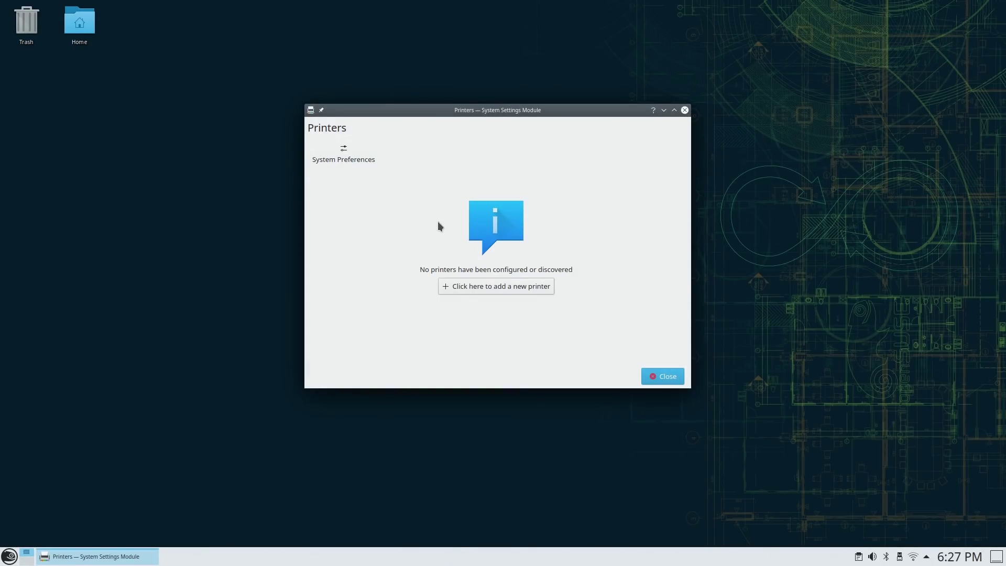
click(344, 151)
click(371, 275)
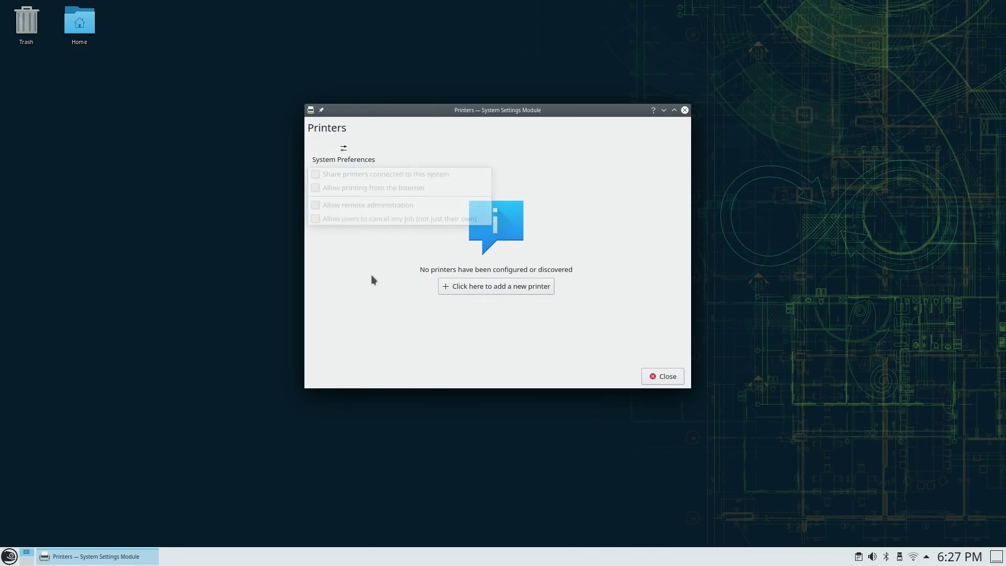
click(495, 284)
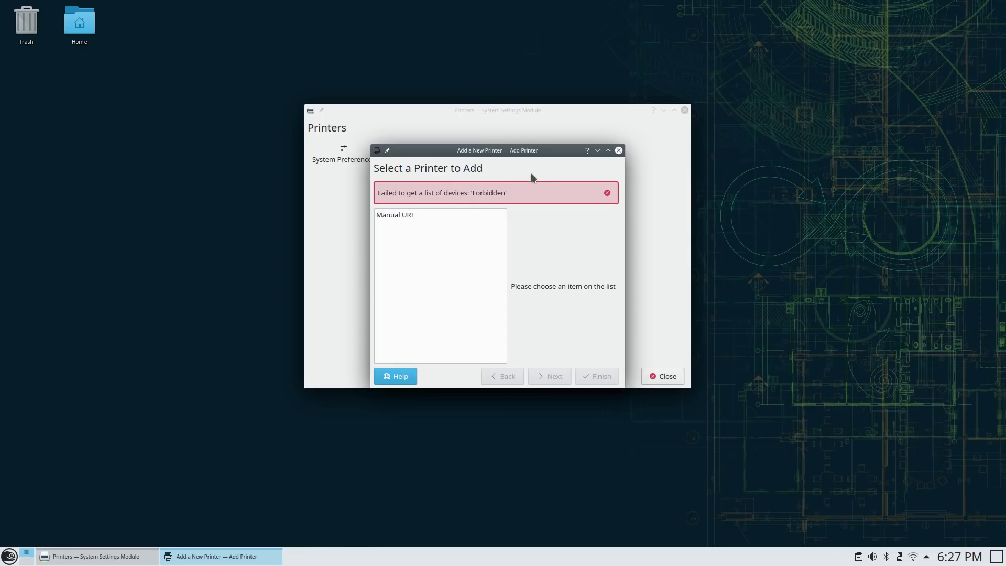
drag(529, 140, 545, 90)
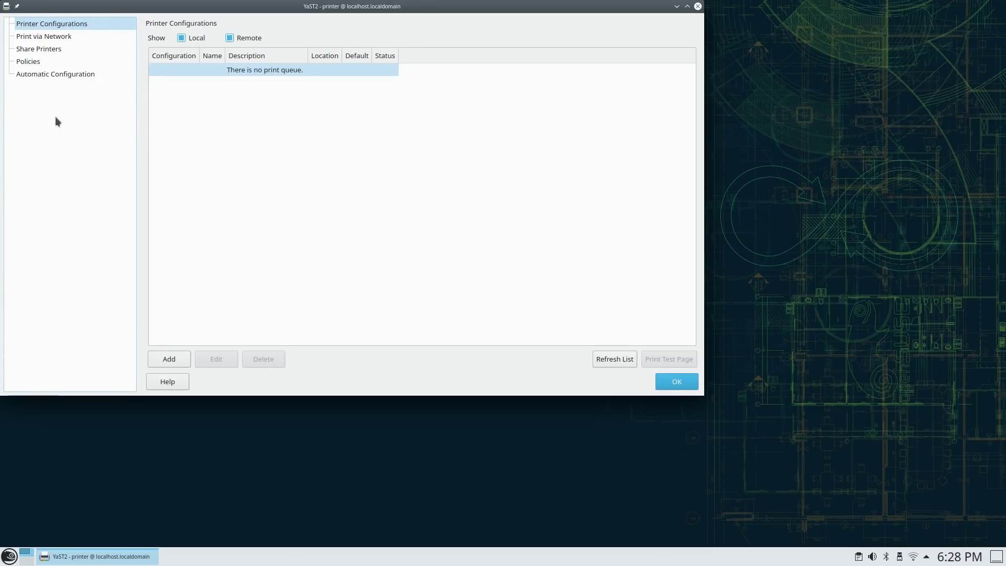
Step: Open the network printing Connection Wizard, select HP Devices, and dismiss the hplip notice
click(52, 37)
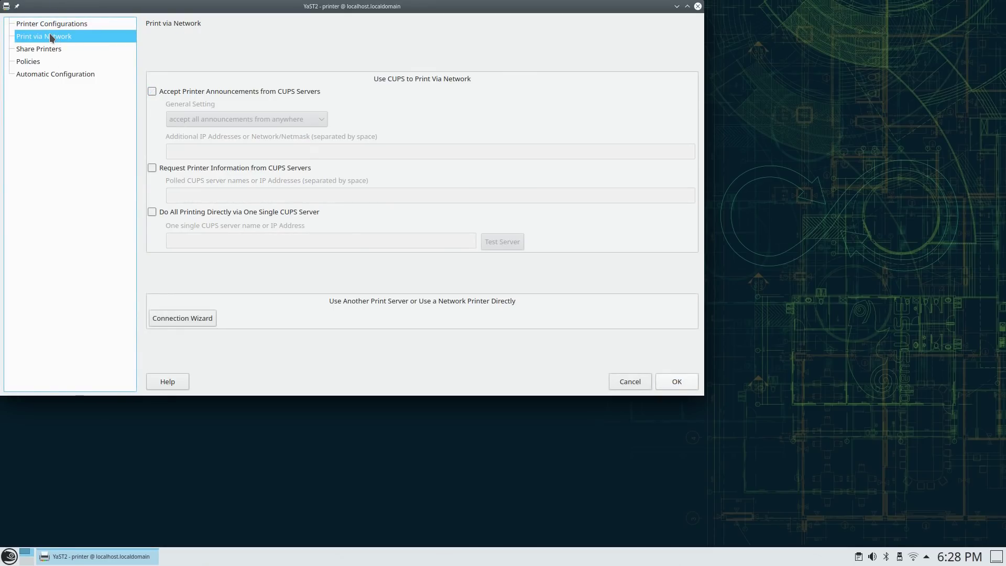
click(200, 319)
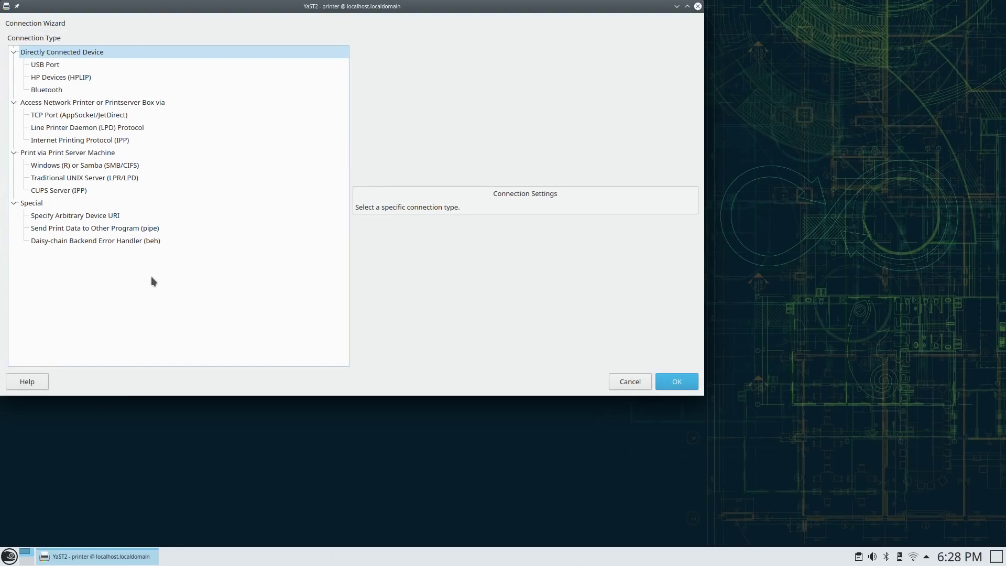
click(59, 80)
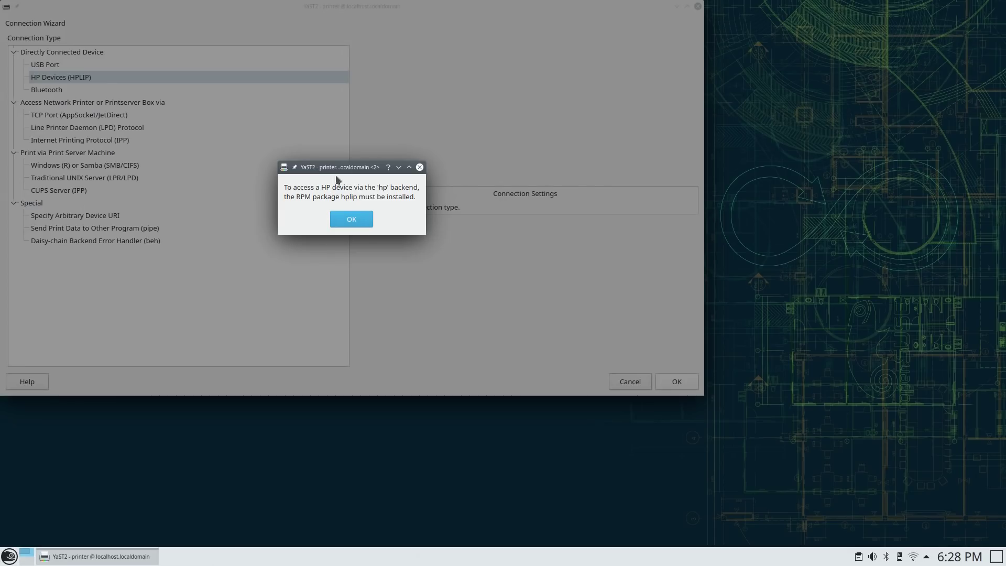
click(350, 219)
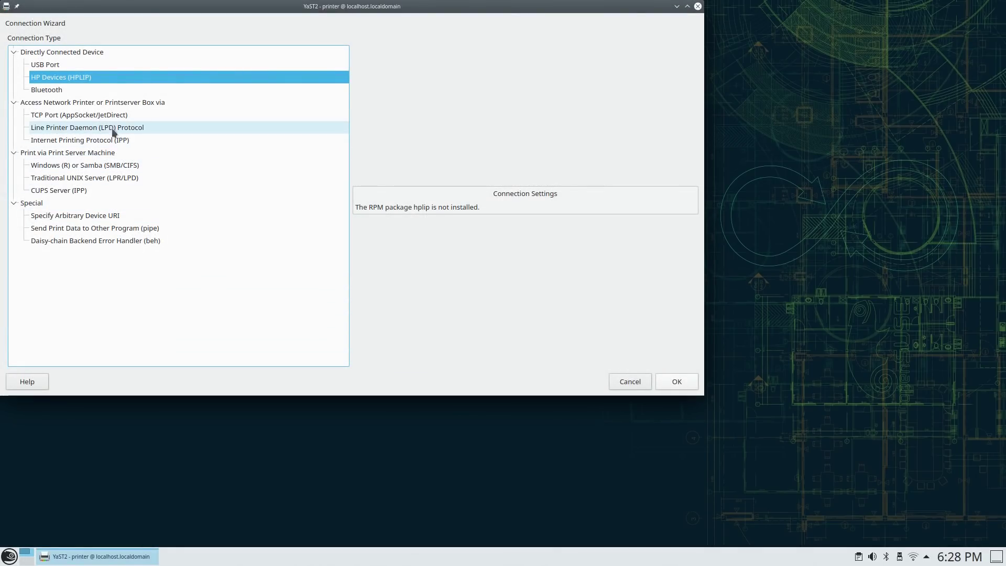
Step: Browse IPP, TCP port, network and USB connection types, then pair the Wireless Controller over Bluetooth
click(105, 141)
click(111, 118)
click(103, 107)
click(59, 64)
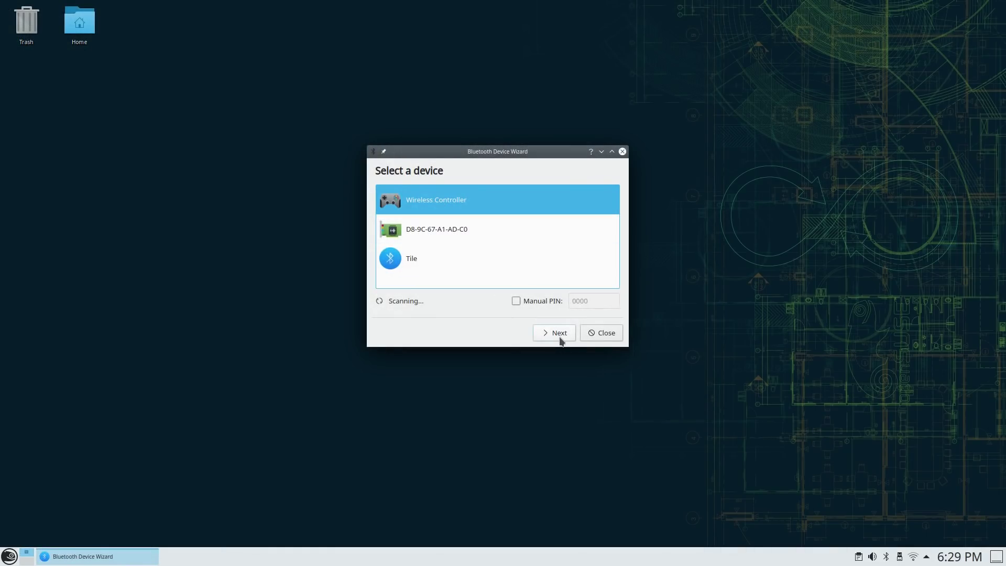
click(556, 334)
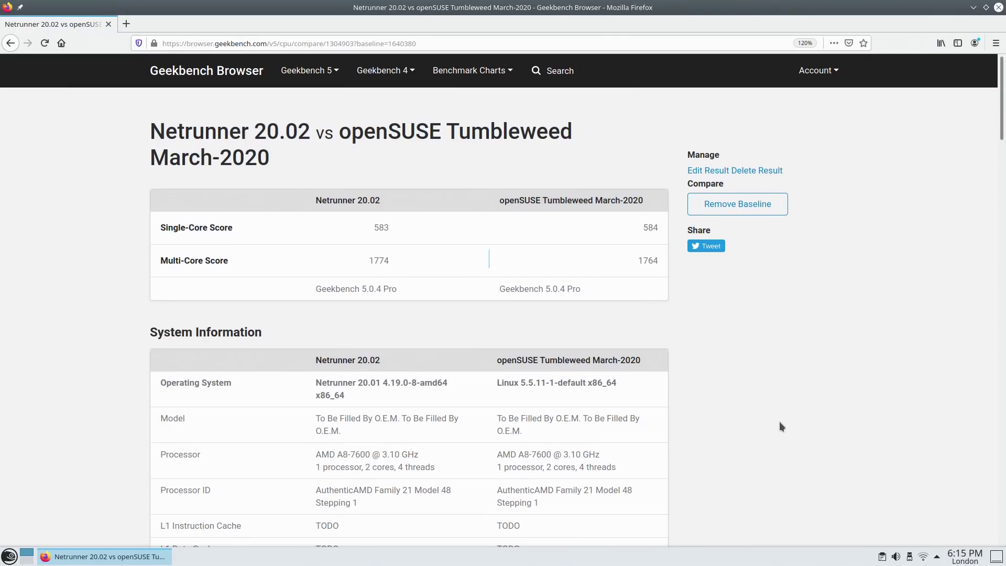
Step: Scroll the Geekbench comparison down to Netrunner 20.02 versus Tumbleweed Vulkan scores
scroll(779, 421, down, 10)
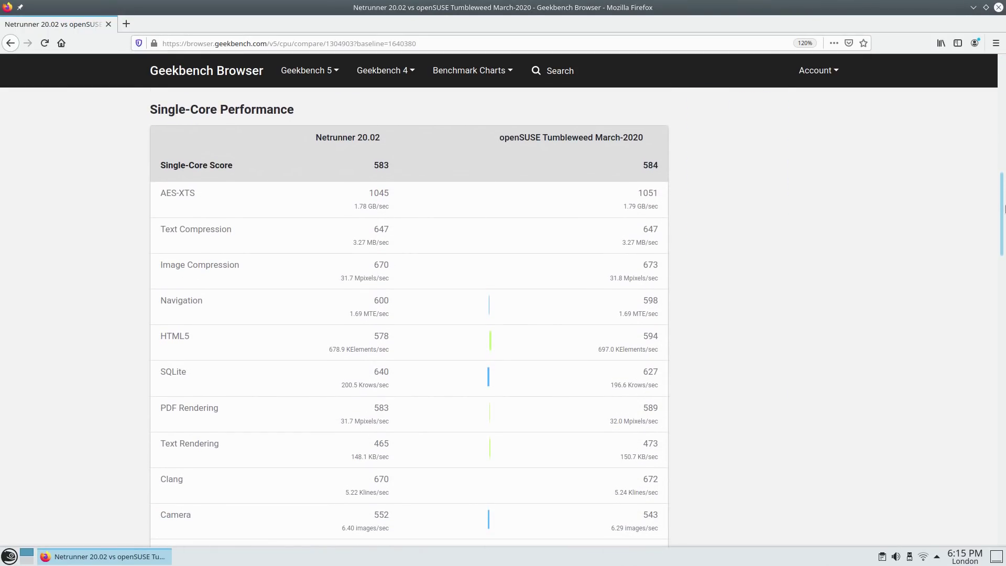
scroll(1005, 209, down, 1)
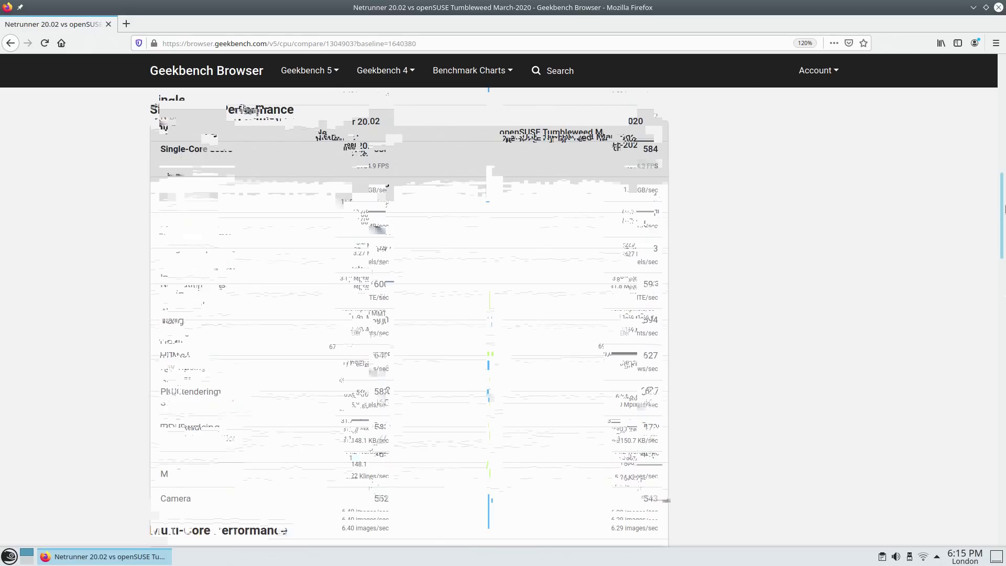
drag(1005, 209, 1005, 451)
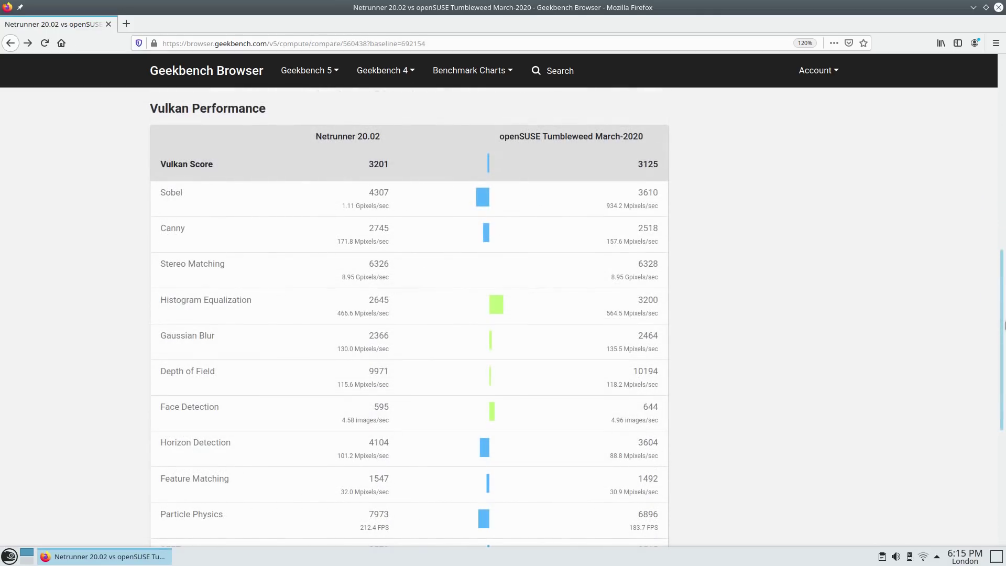
mouse_move(1005, 334)
mouse_down()
mouse_move(1005, 383)
mouse_move(1005, 339)
mouse_up()
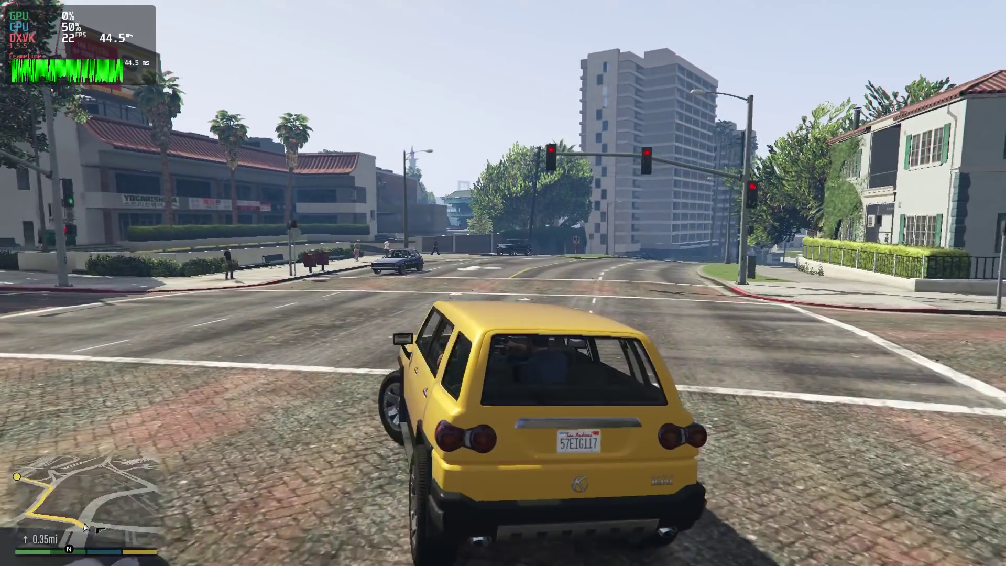
Step: Steer the yellow SUV left and right through intersections, driving past the dump truck
key(a)
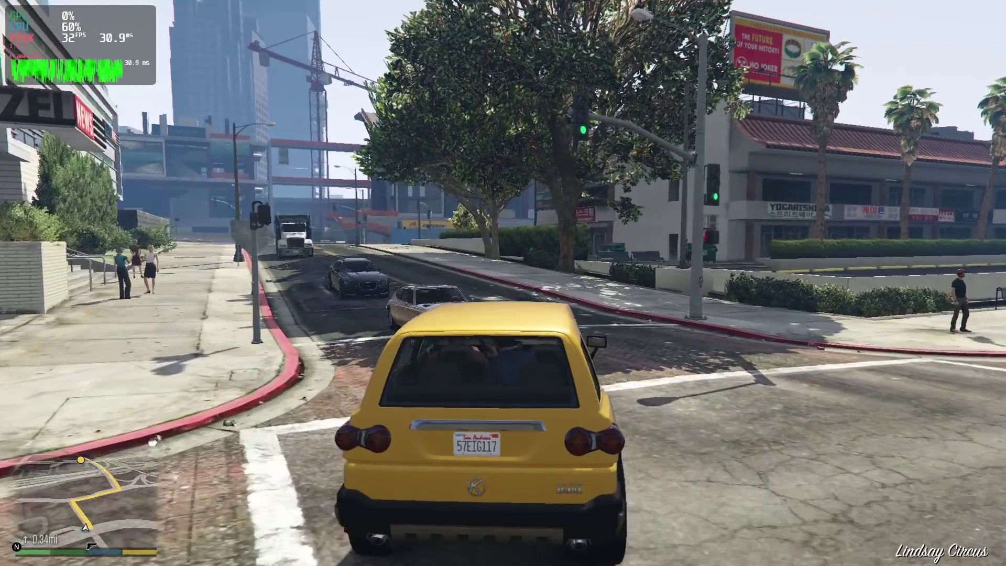
key(d)
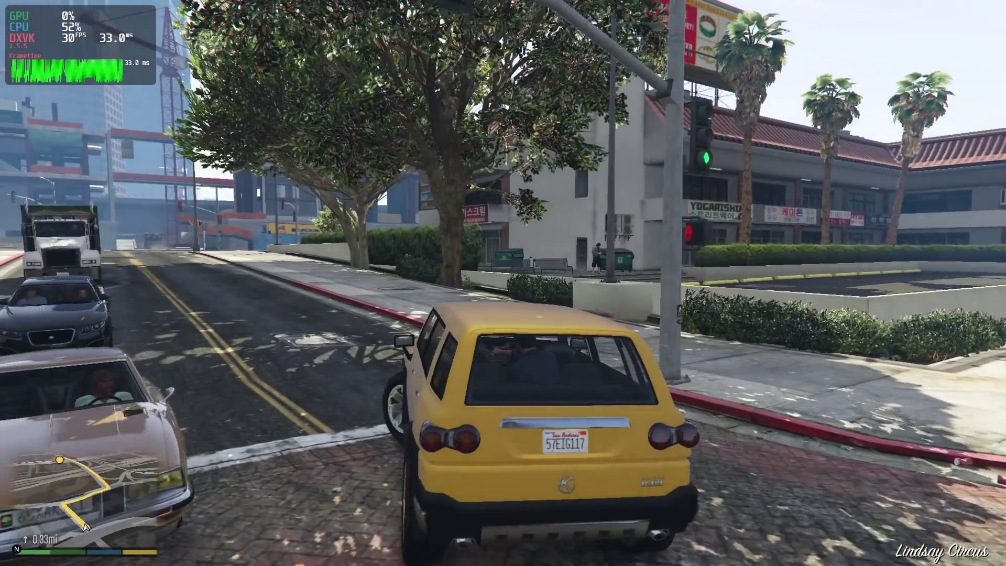
key(a)
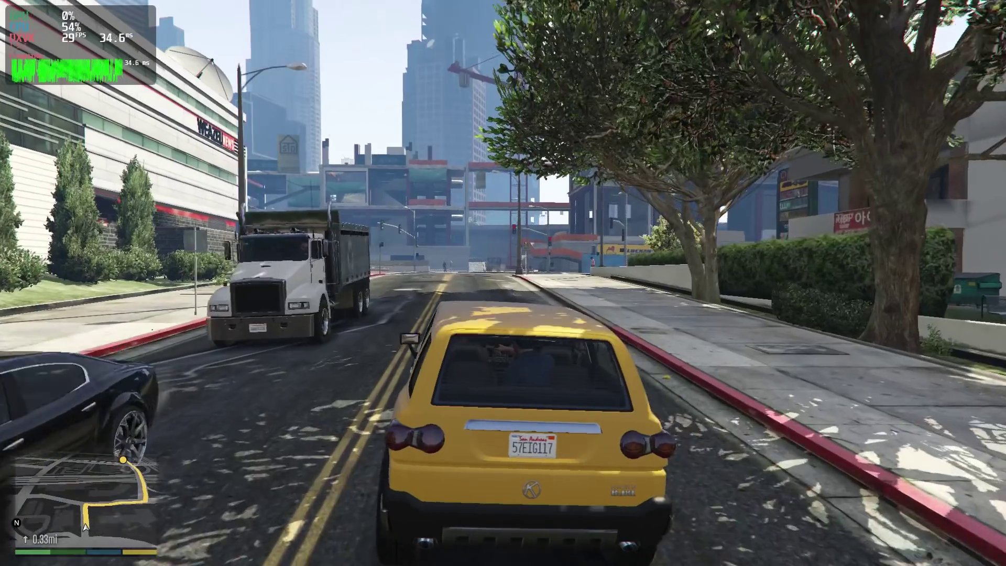
key(w)
key(w)
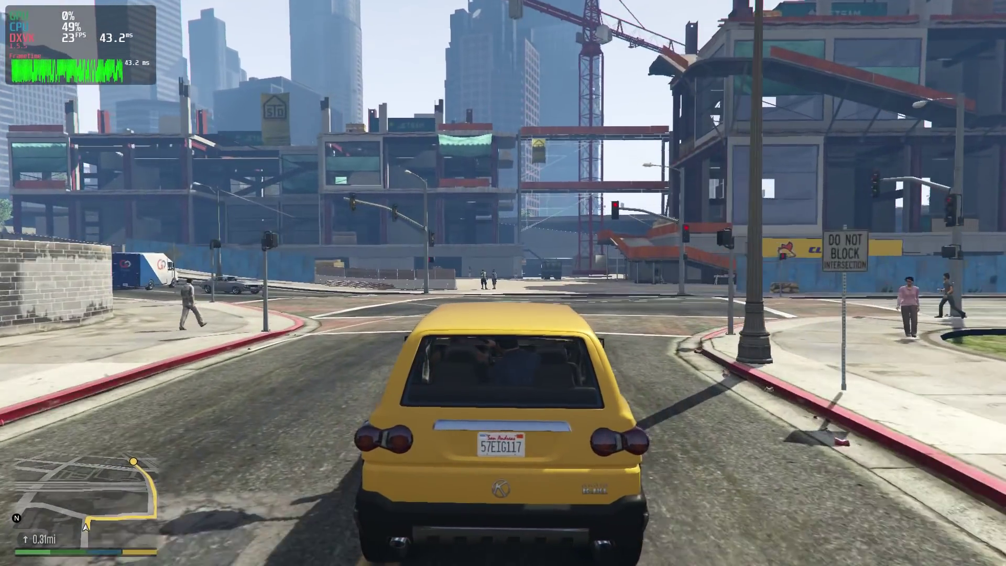
key(d)
key(d)
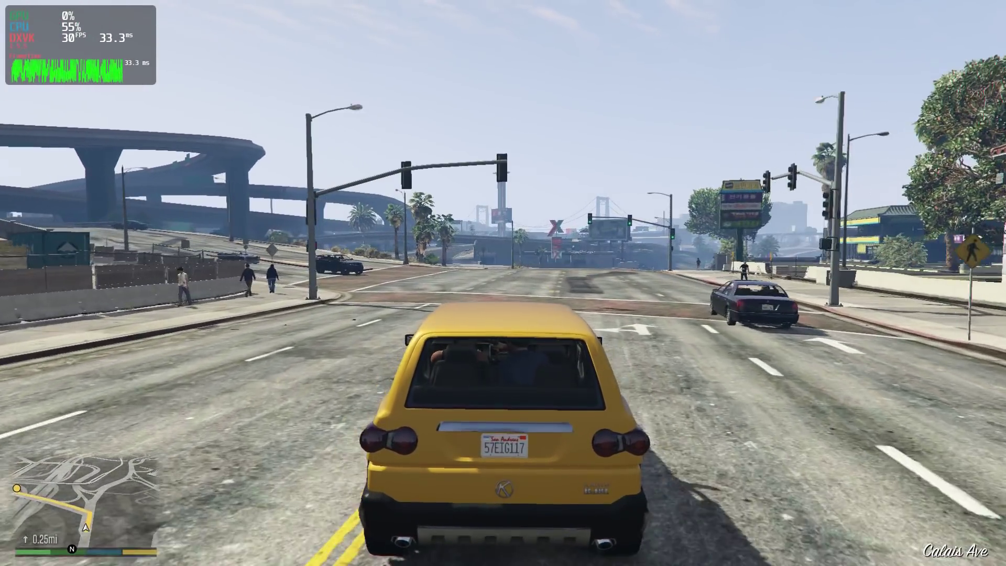
key(a)
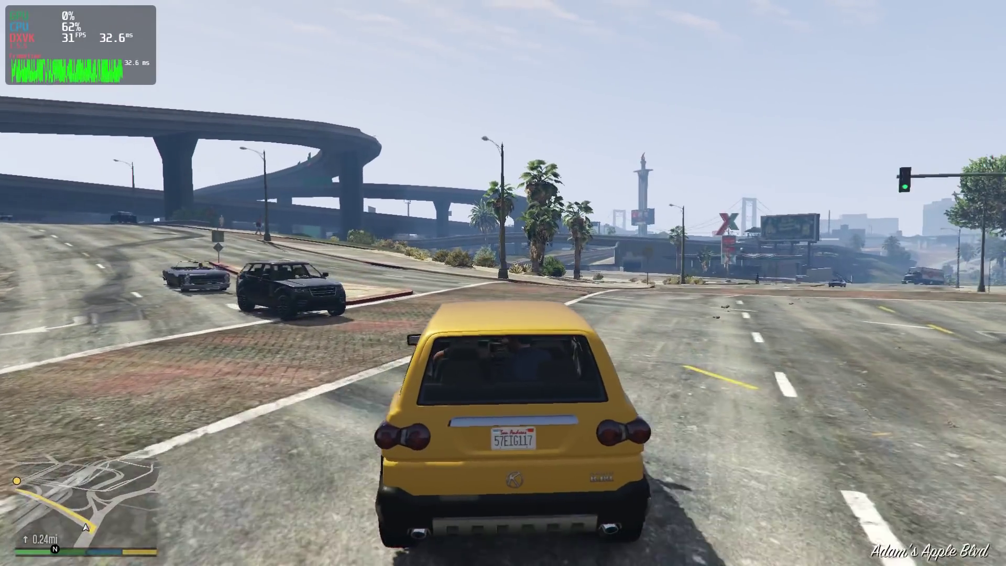
Step: Drive the SUV under the overpass, past the van, and into the intersection
key(a)
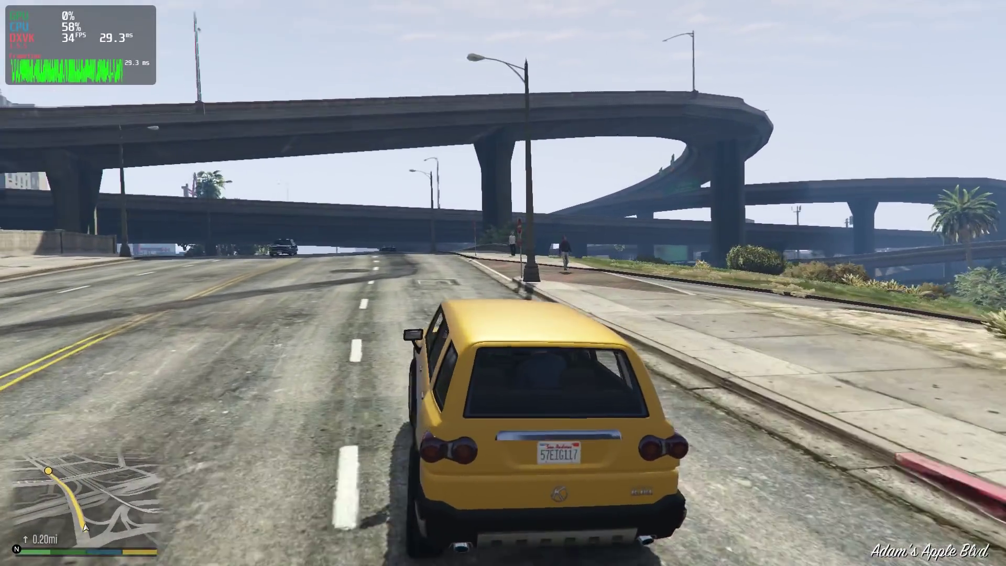
key(a)
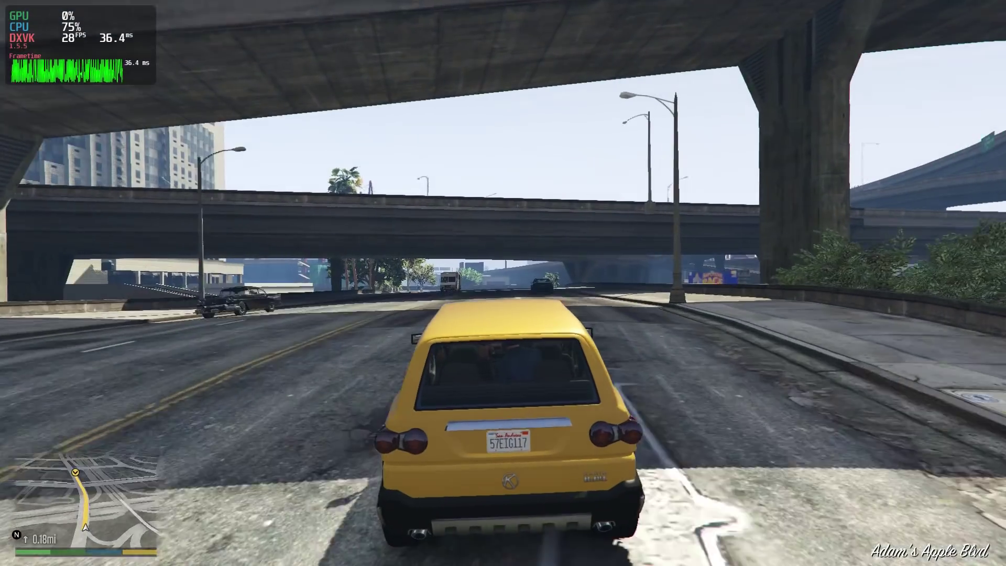
key(w)
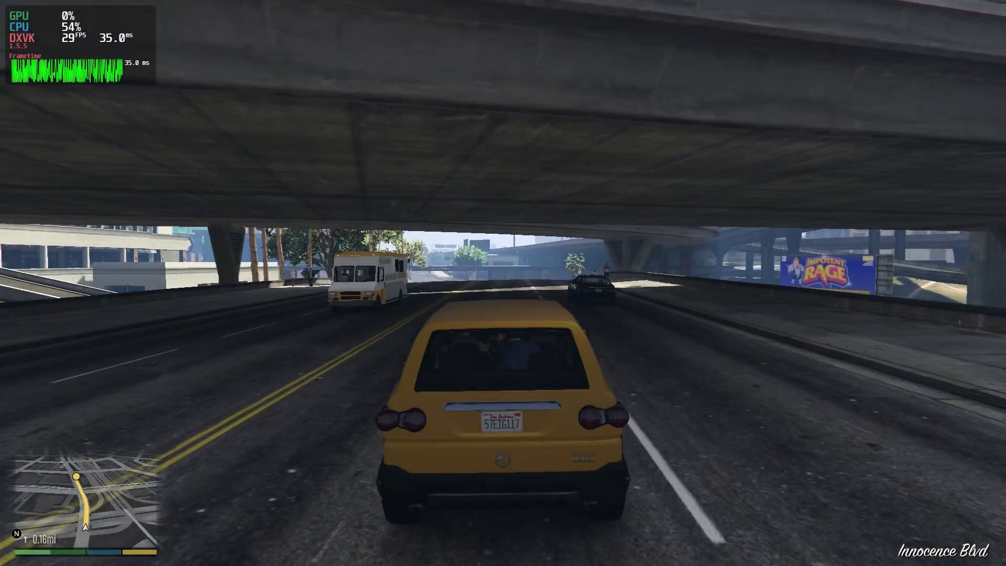
key(w)
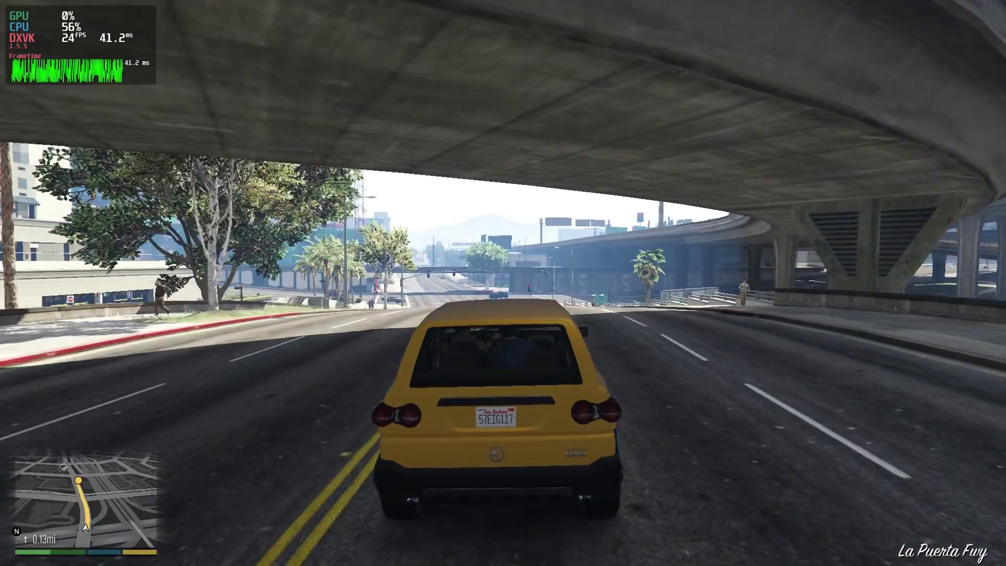
key(w)
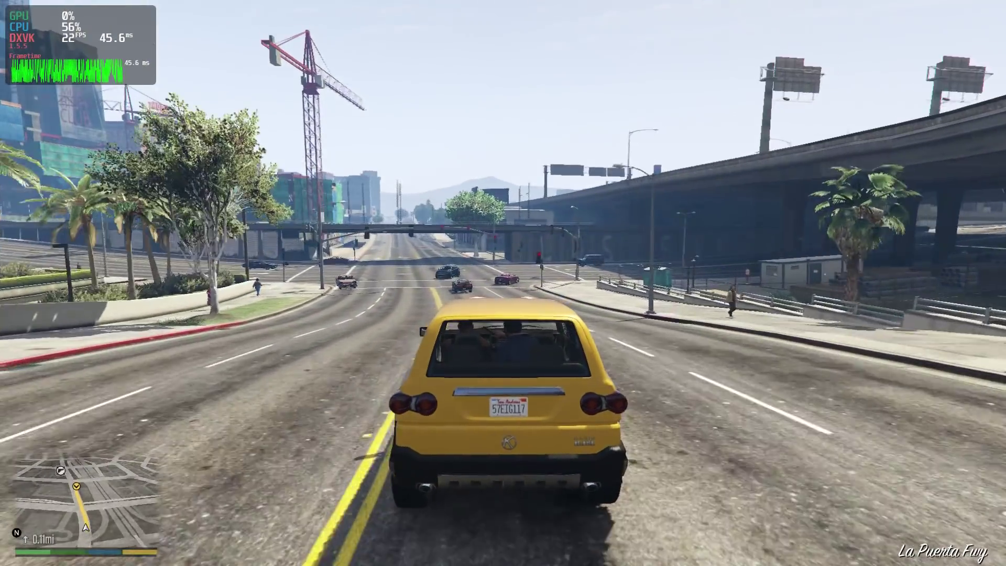
key(w)
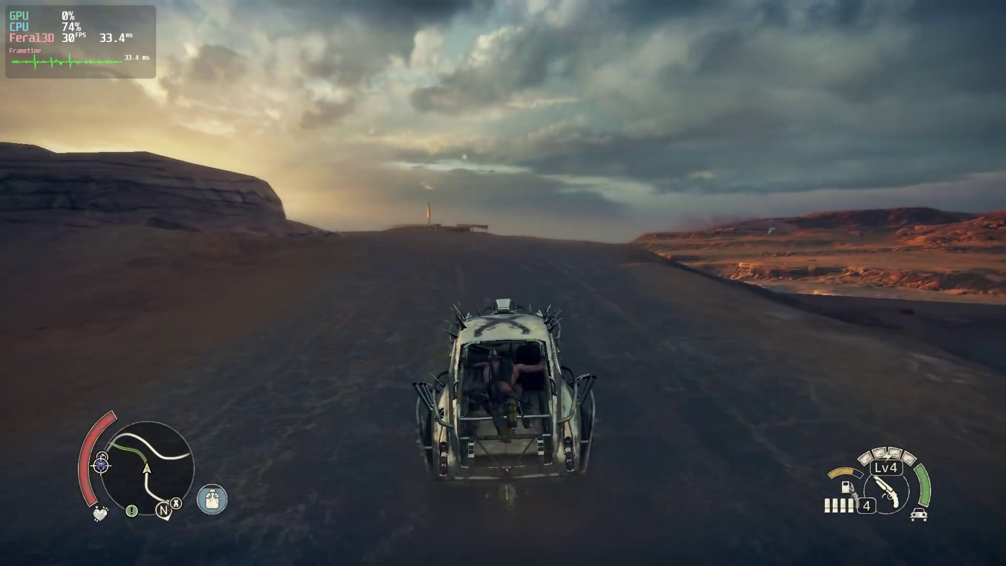
Step: Drive the Mad Max car across the desert, over the mound, toward the billboard
key(w)
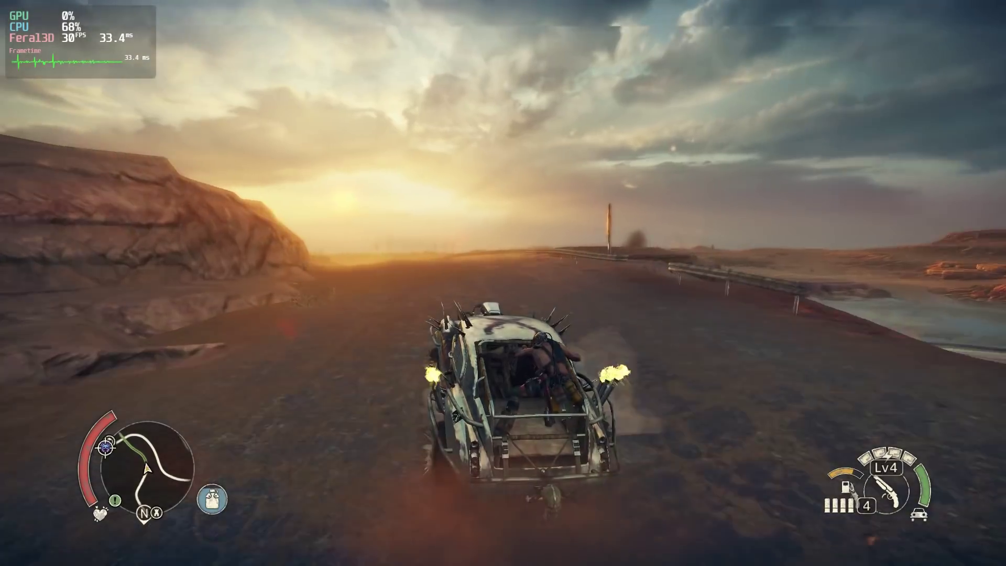
key(w)
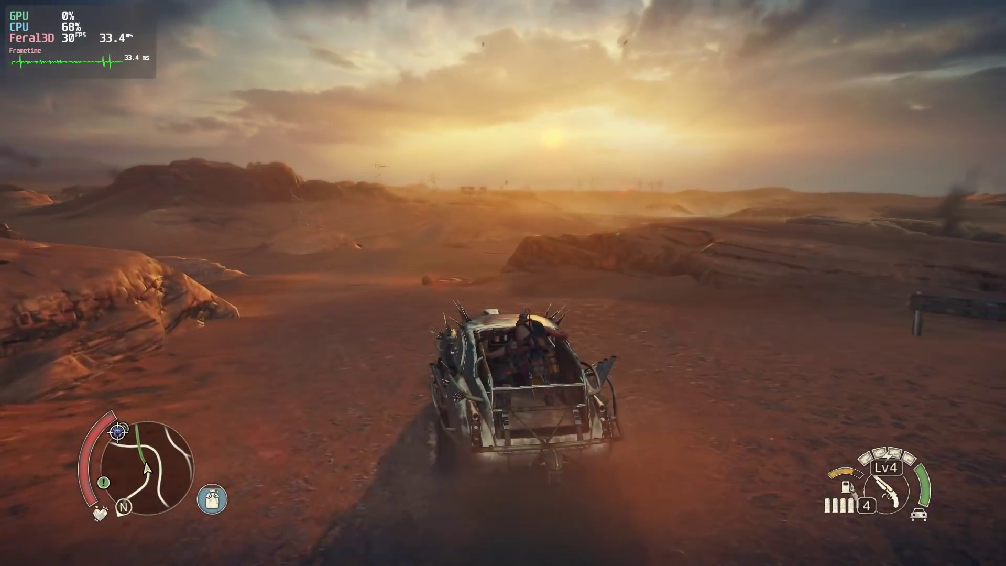
key(w)
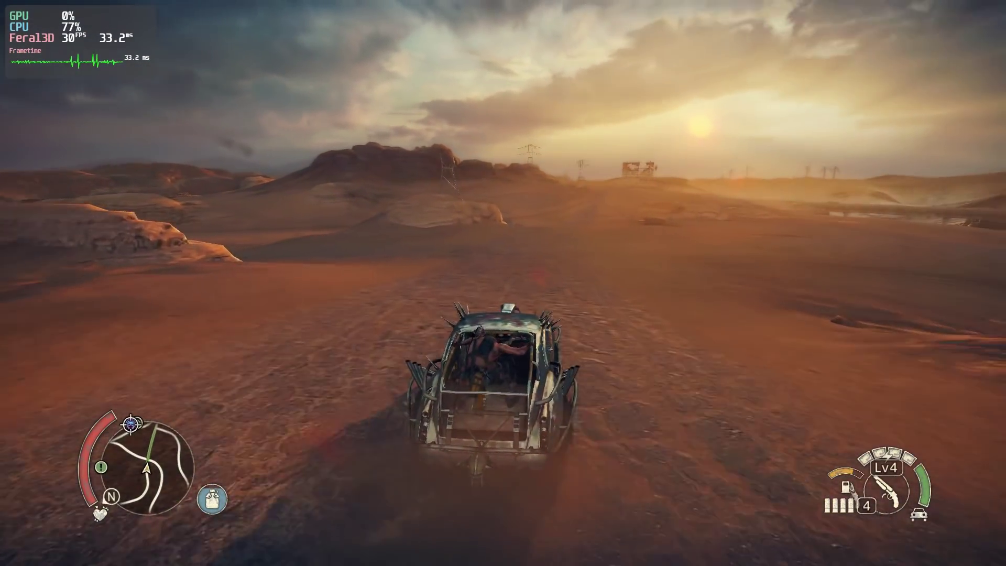
key(w)
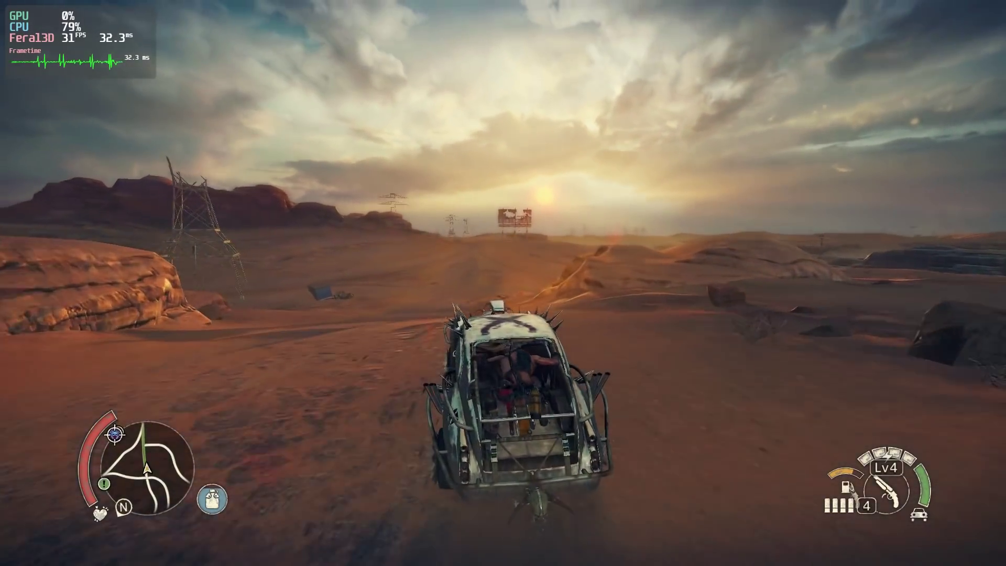
key(w)
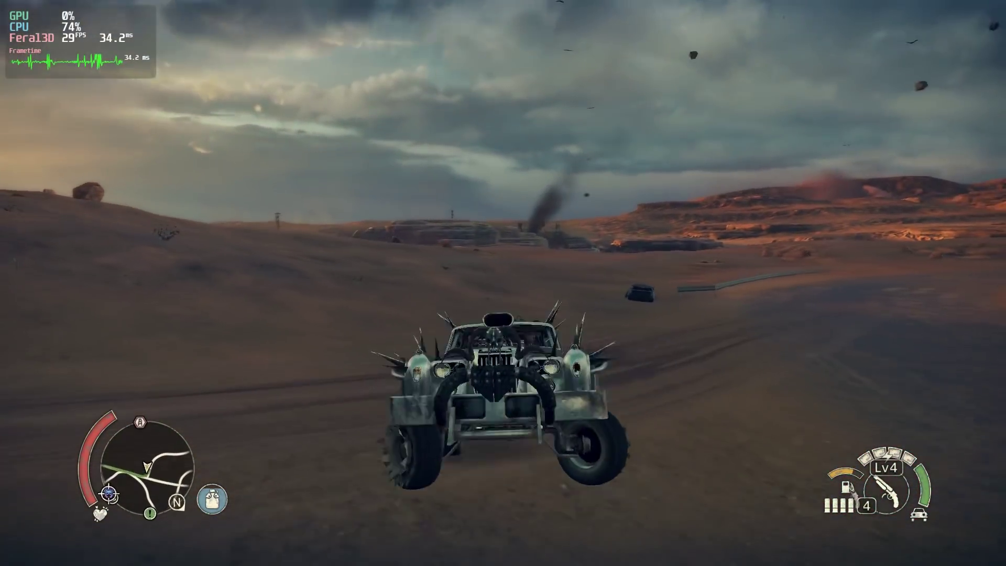
key(w)
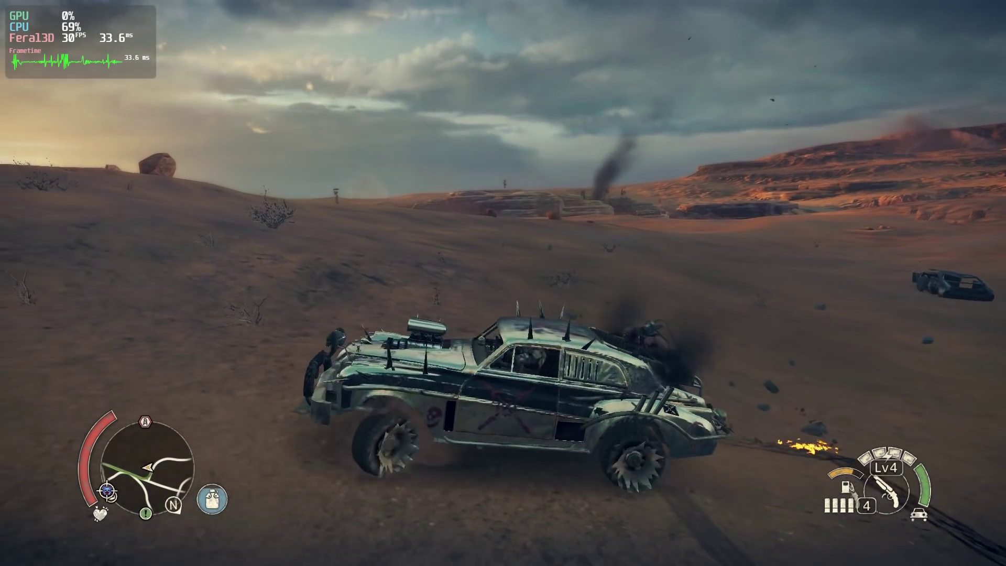
key(w)
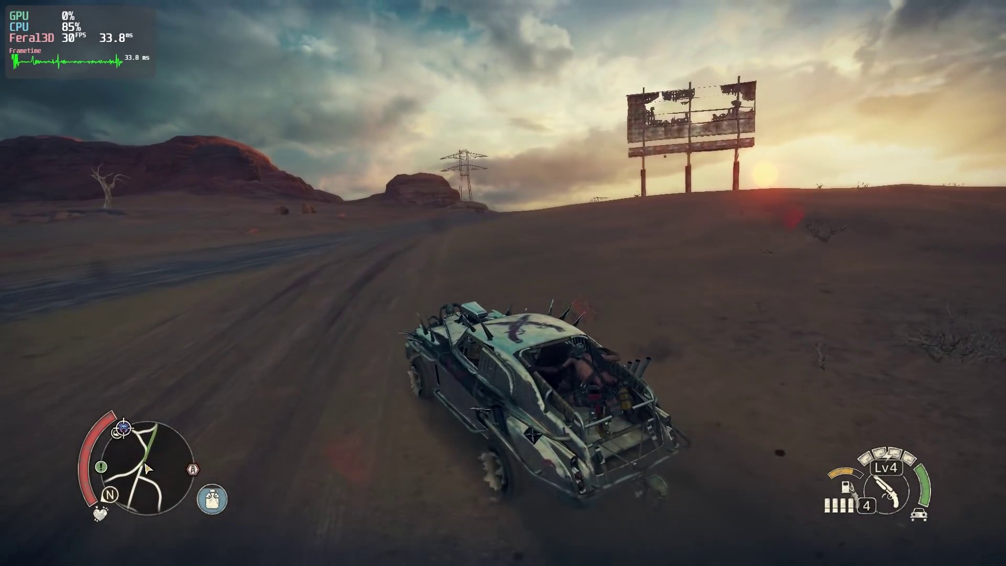
key(w)
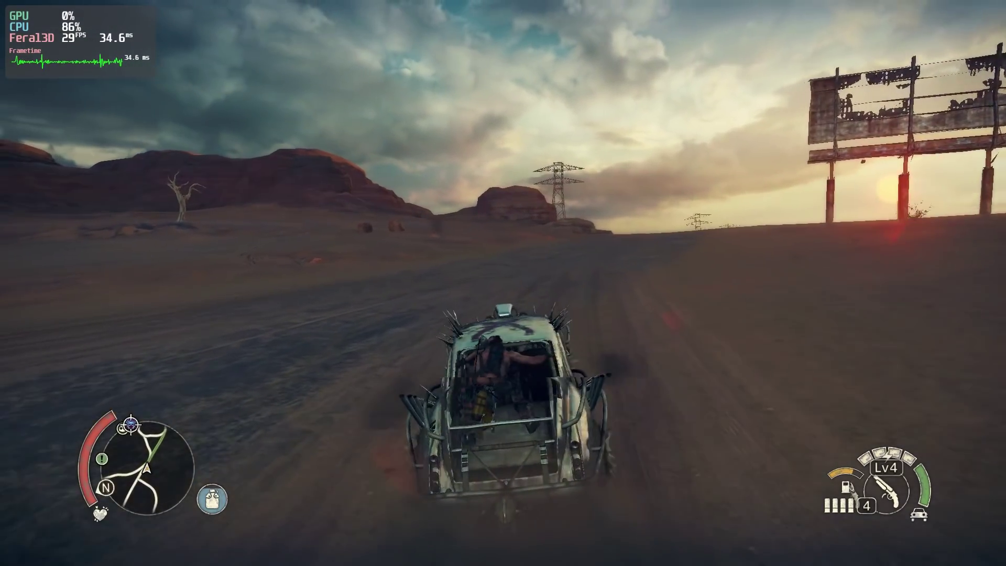
Step: Steer the car left past the billboard and pylon, then right toward the sun
key(w)
key(a)
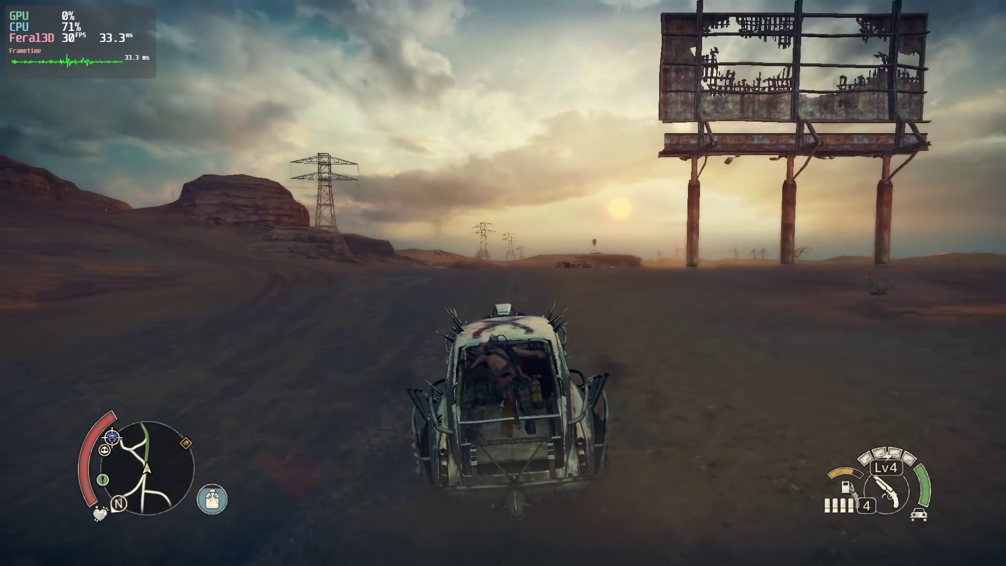
key(w)
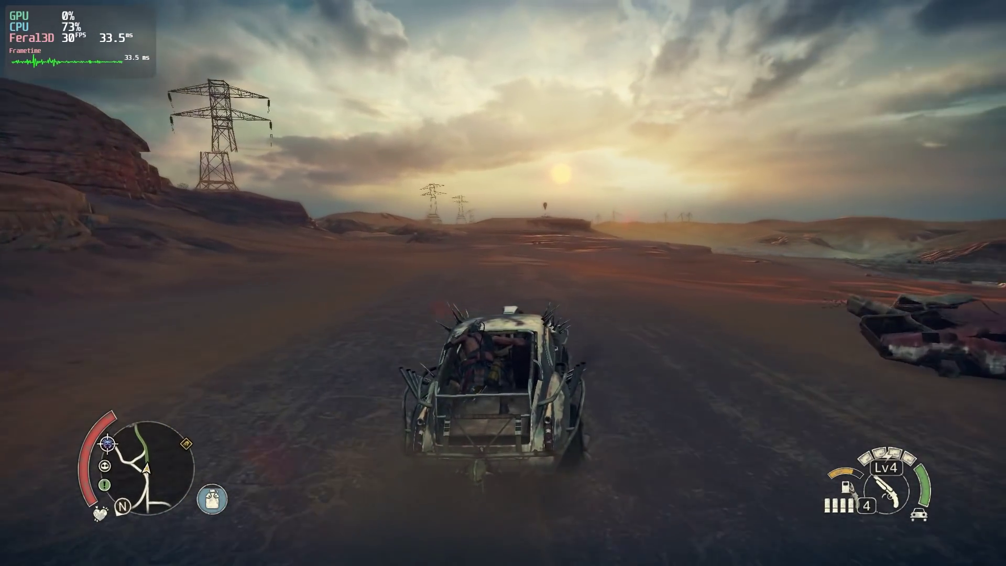
key(w)
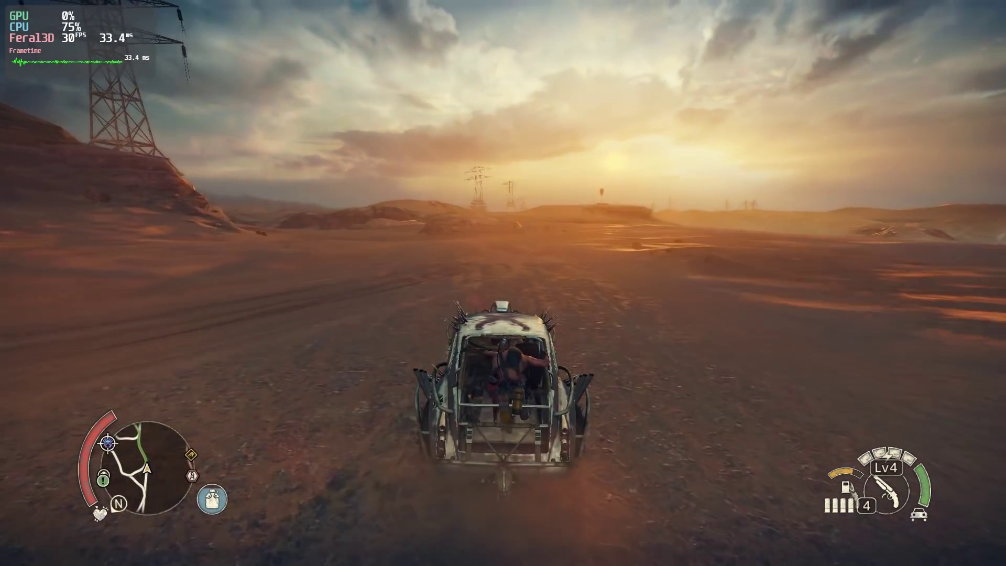
key(w)
key(a)
key(w)
key(d)
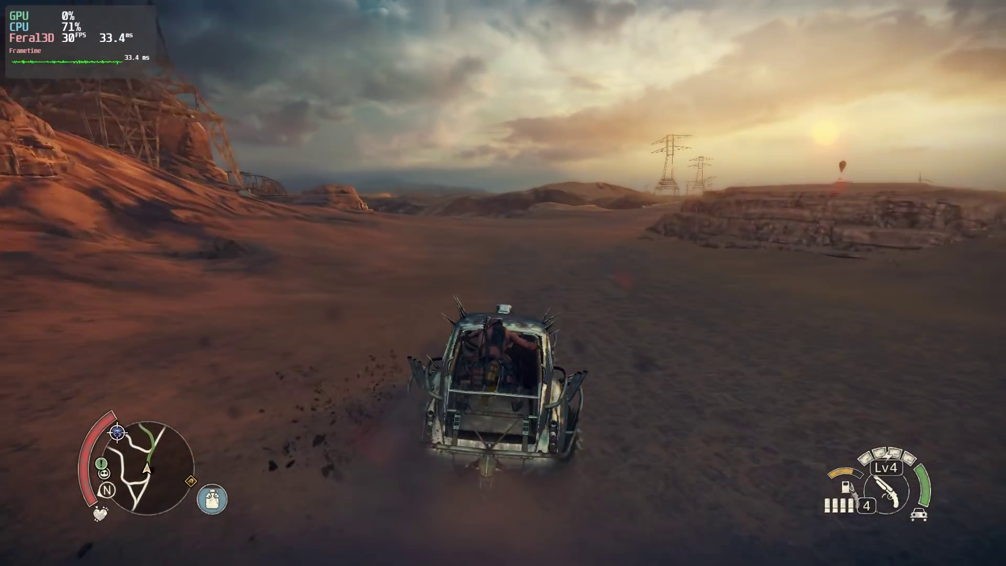
Step: Line the car up with the rusted bridge and boost toward it
key(w)
key(a)
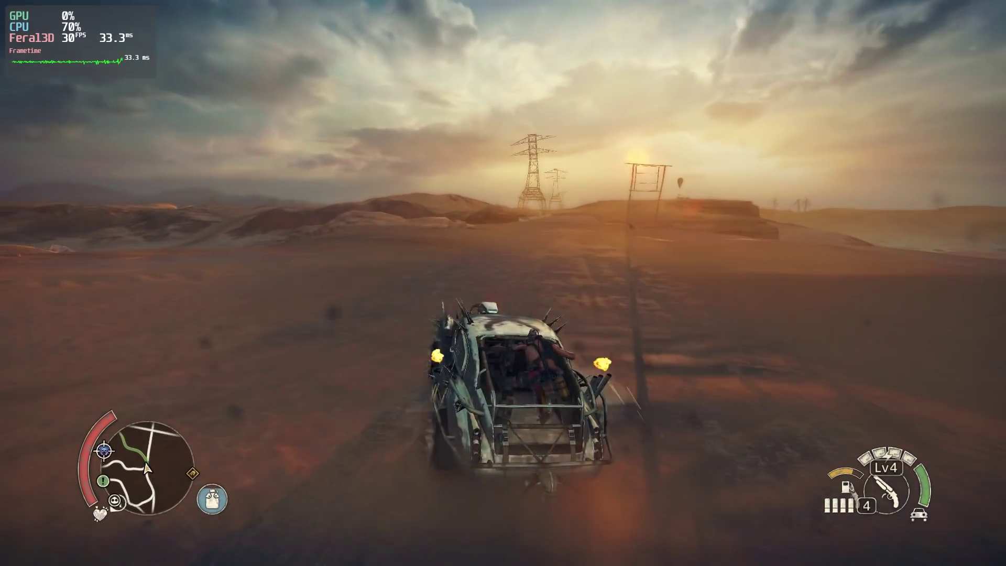
key(w)
key(a)
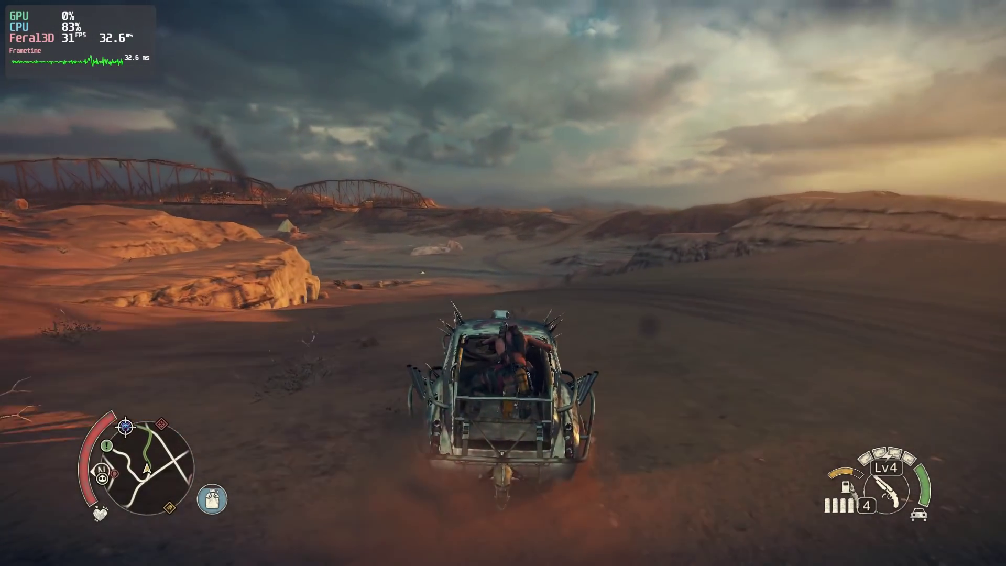
key(w)
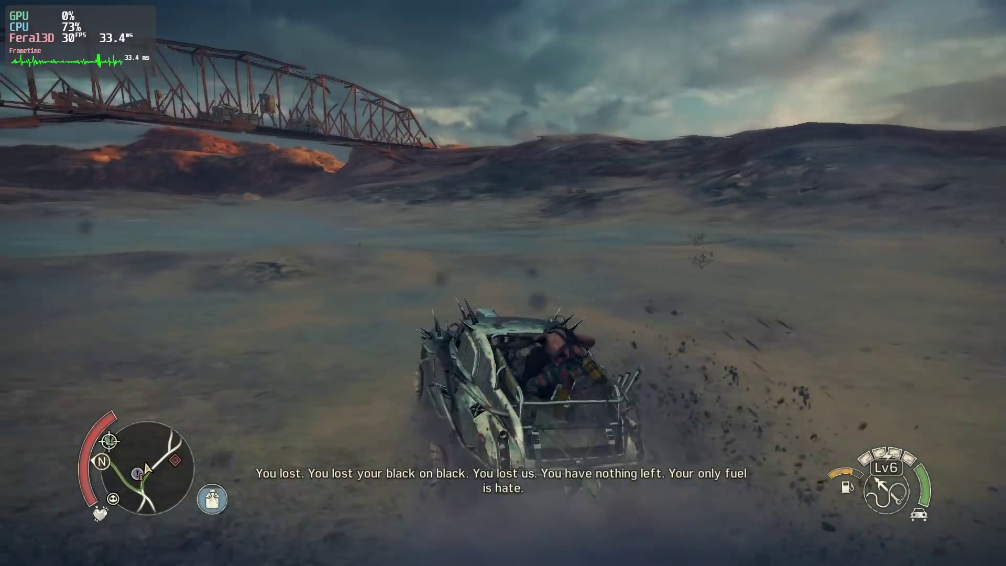
key(w)
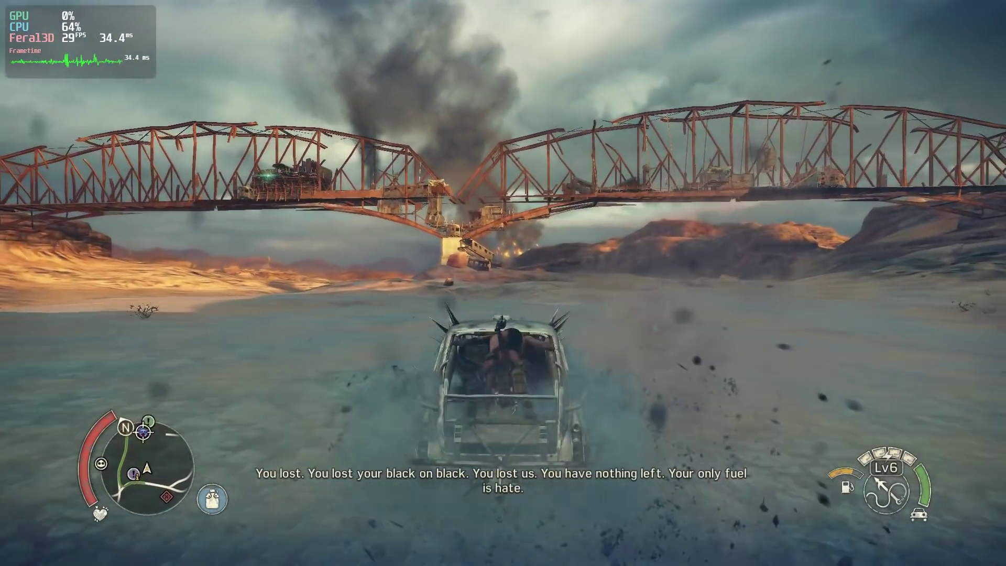
key(shift)
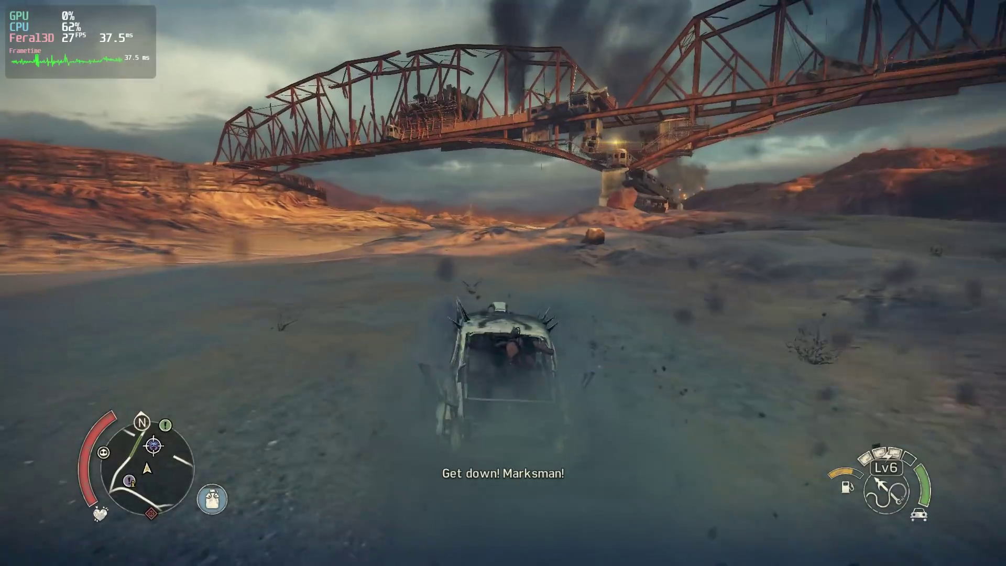